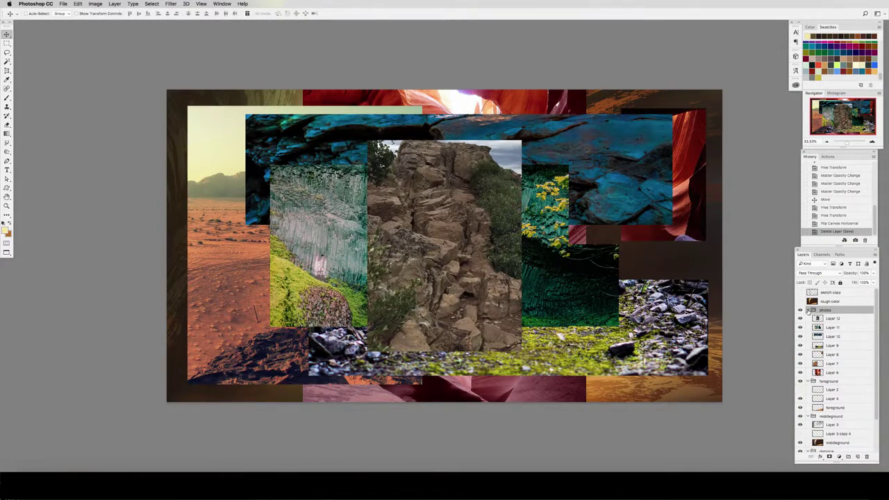
Toggle the photos group's visibility to compare the painting with and without the reference photos.
left_click(810, 311)
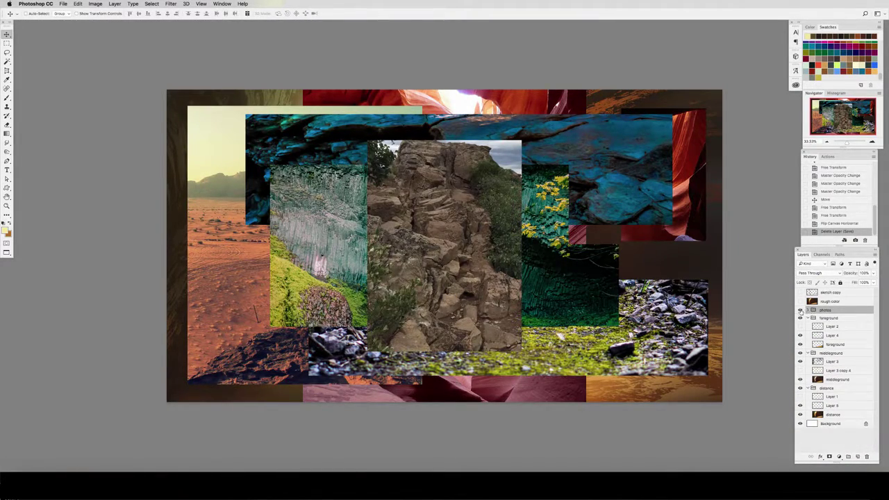
left_click(800, 311)
left_click(800, 310)
left_click(809, 311)
left_click(800, 319)
left_click(800, 319)
left_click_drag(489, 290, 617, 257)
key("super+z")
Move the rock photo on Layer 12 up and to the right, and the waterfall photo on Layer 11 up and to the left.
left_click(833, 319)
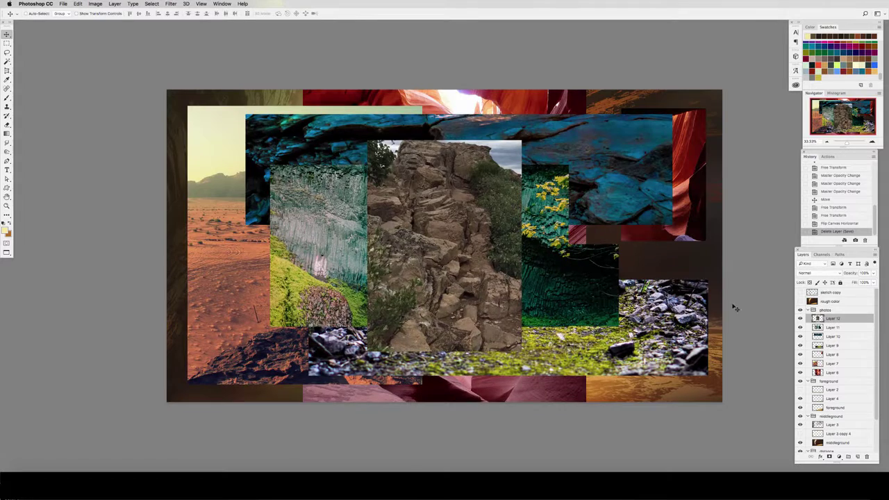
left_click_drag(453, 284, 574, 239)
left_click(821, 329)
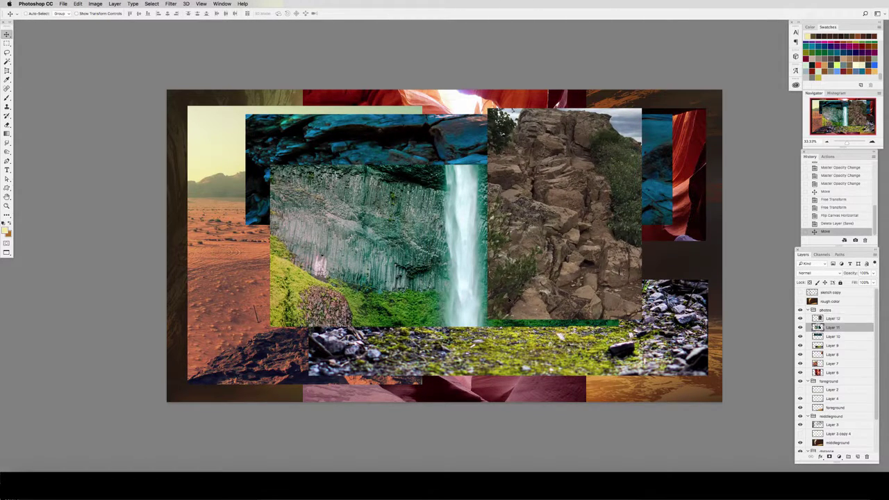
left_click_drag(478, 288, 352, 254)
Hide and reshow the individual layers of the photos group to examine each reference photo.
left_click(800, 327)
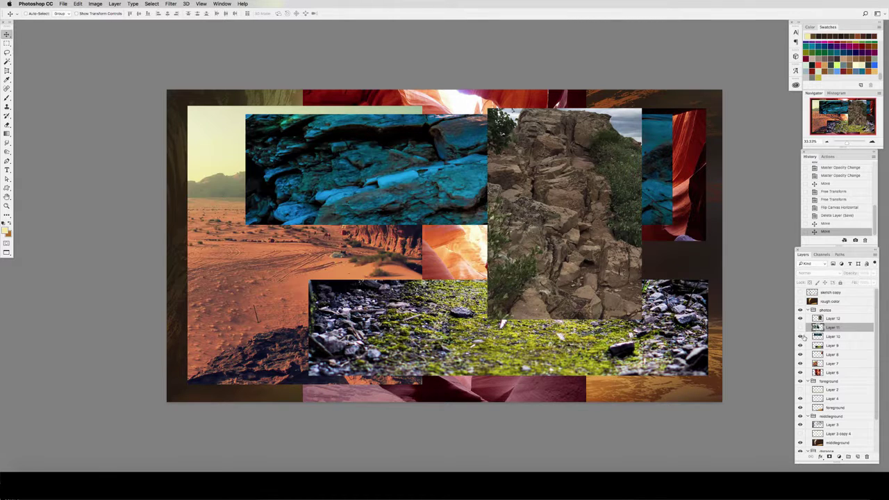
left_click(800, 336)
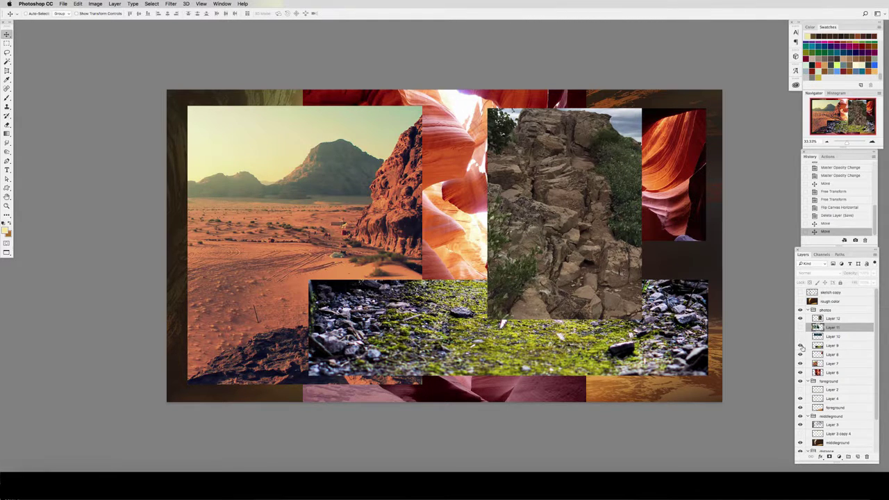
left_click(801, 345)
left_click(800, 319)
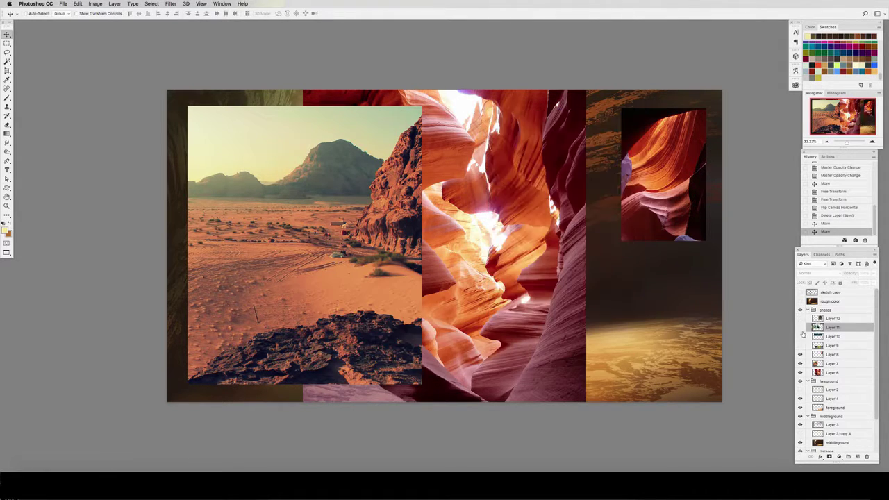
left_click(800, 355)
left_click(800, 355)
left_click(801, 364)
left_click(800, 364)
left_click(800, 346)
left_click(800, 327)
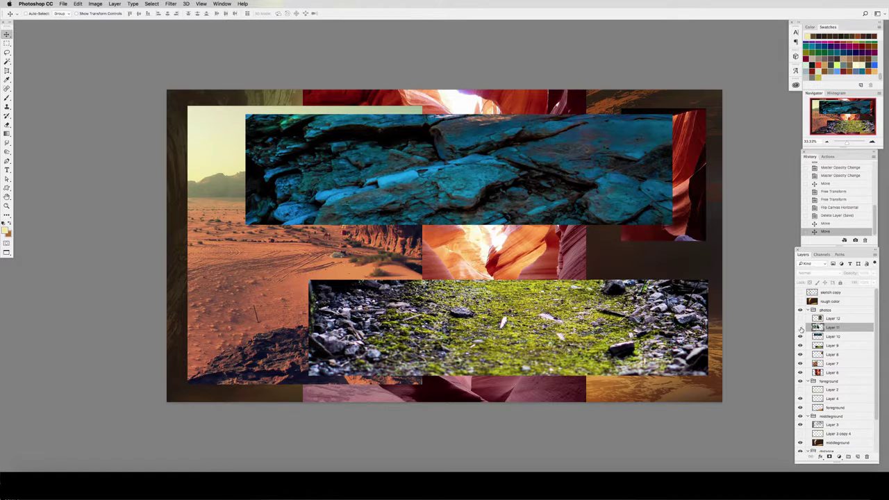
left_click(801, 327)
left_click(801, 318)
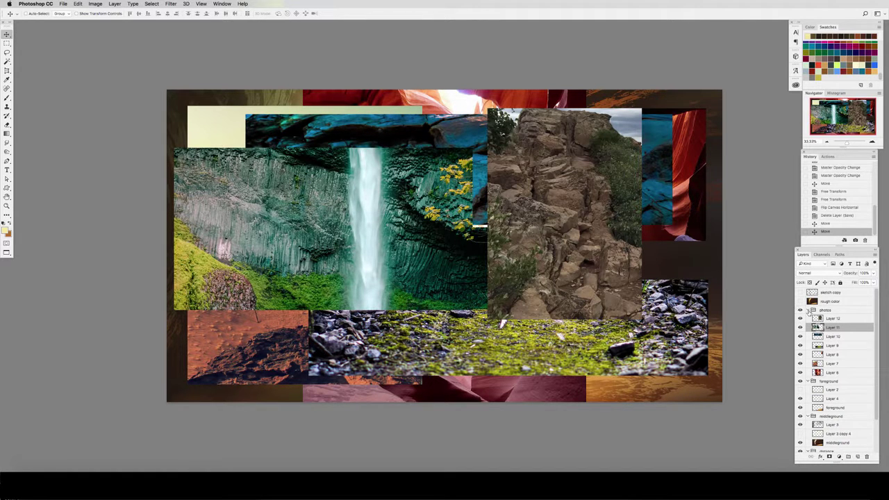
Briefly hide the photos group to view the canyon painting beneath it.
left_click(810, 311)
left_click(800, 311)
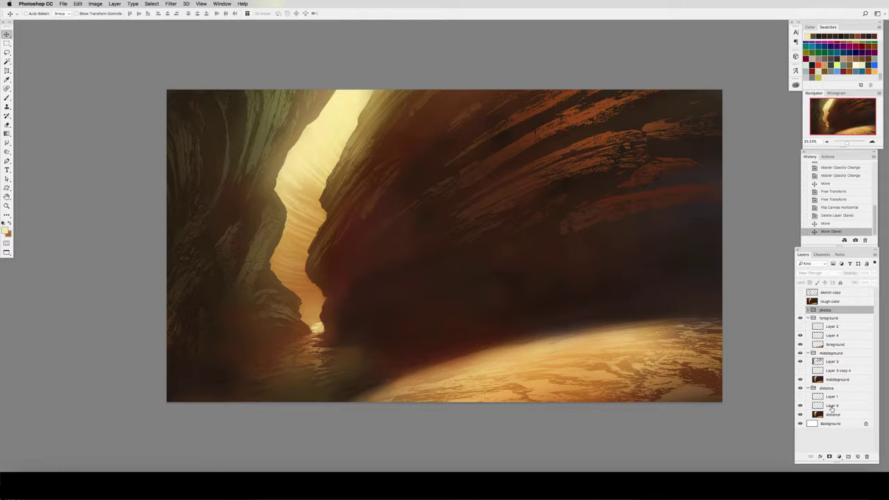
left_click(809, 311)
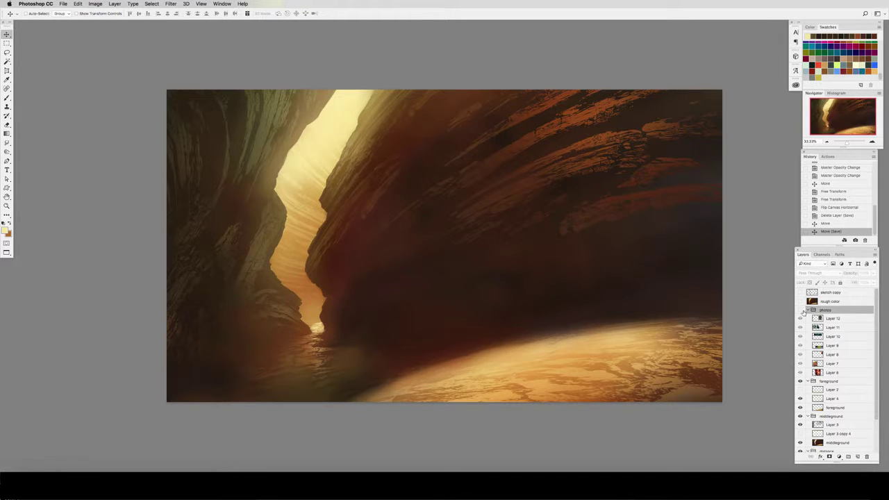
left_click(801, 311)
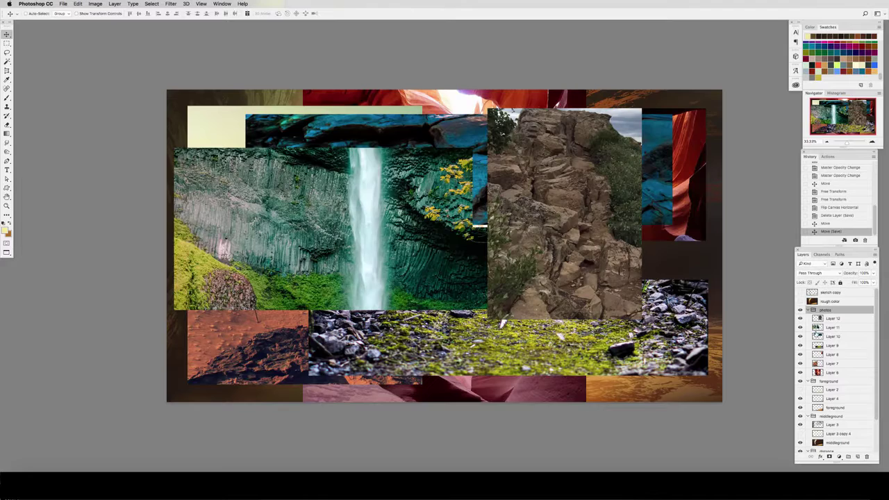
Hide Layers 12, 11, 10, 9 and 7 in the photos group, keeping Layers 6 and 8 visible.
left_click(800, 319)
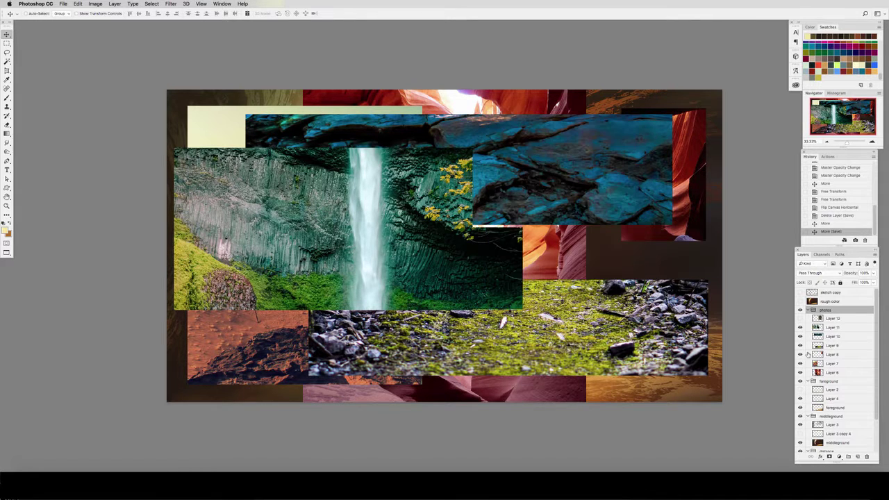
left_click_drag(802, 345, 800, 328)
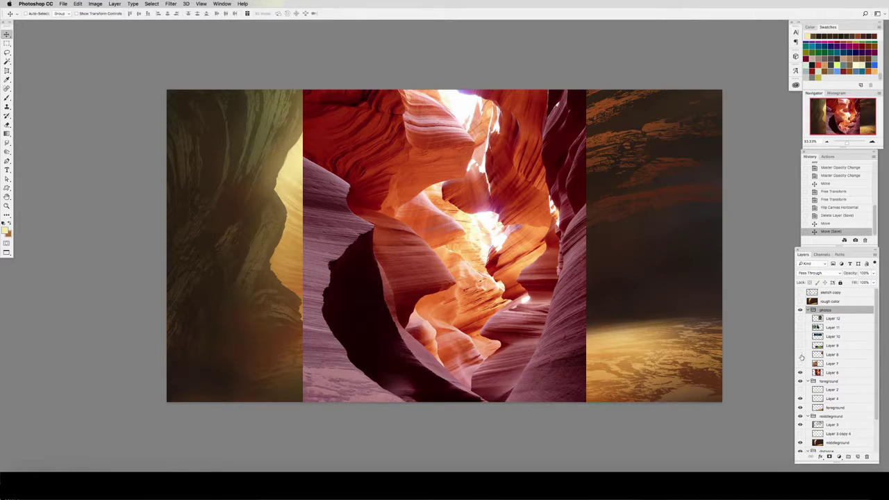
left_click(800, 354)
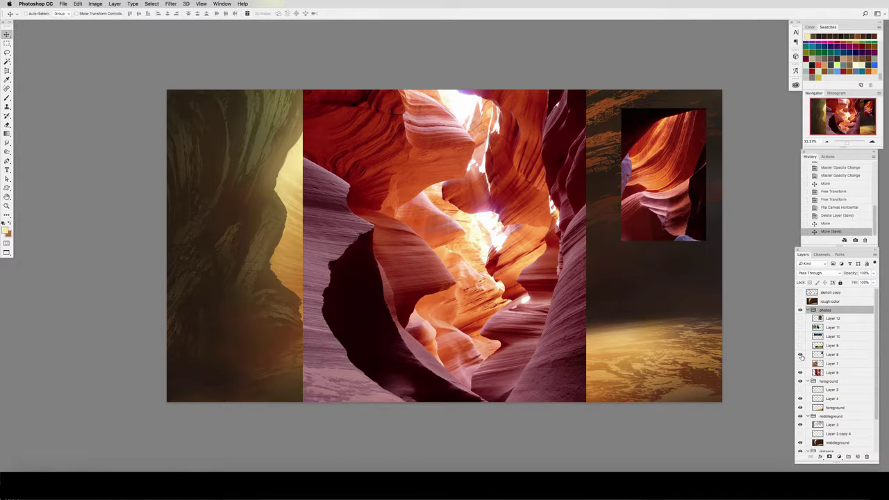
Duplicate Layer 8 into the distance group above Layer 5 and hide the photos group.
left_click(839, 355)
left_click_drag(837, 356, 834, 430)
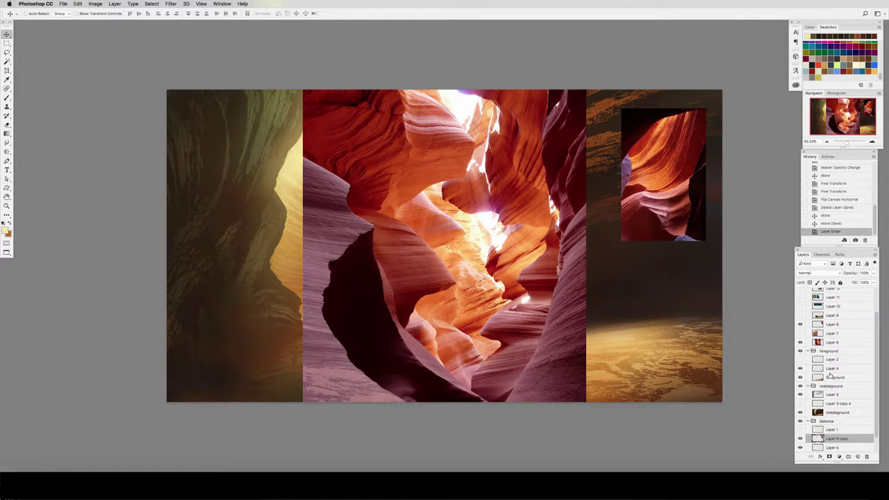
scroll(851, 305, "up", 3)
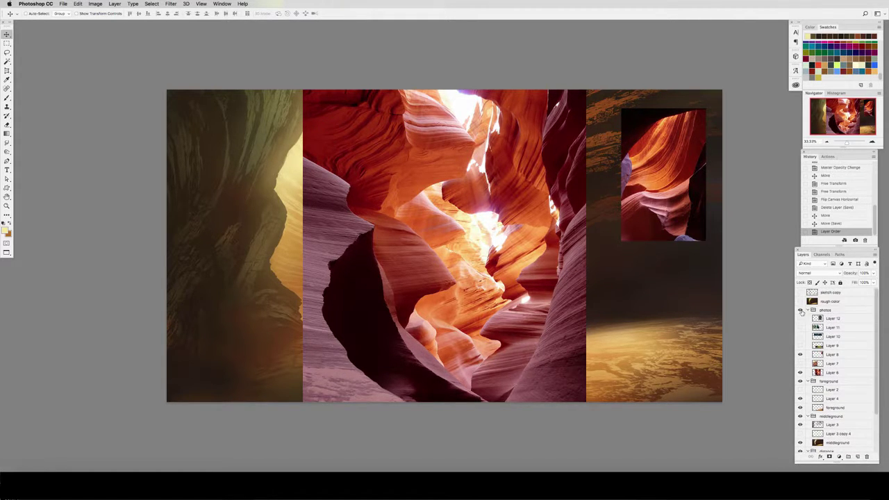
left_click(800, 311)
scroll(852, 375, "down", 3)
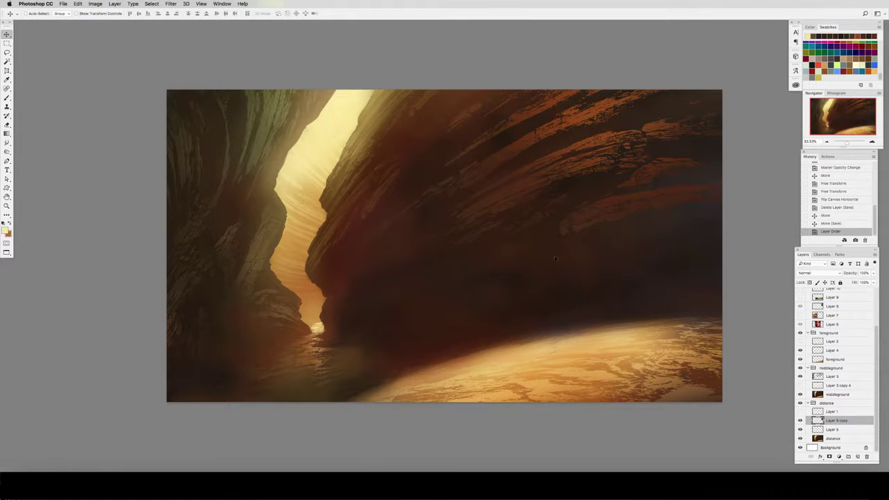
Move the duplicated canyon photo over the bright canyon gap and place it in a group named "photo textures".
mouse_move(333, 227)
left_mouse_down()
mouse_move(340, 207)
mouse_move(350, 207)
mouse_move(326, 226)
mouse_move(362, 237)
mouse_move(326, 236)
left_mouse_up()
key("super+g")
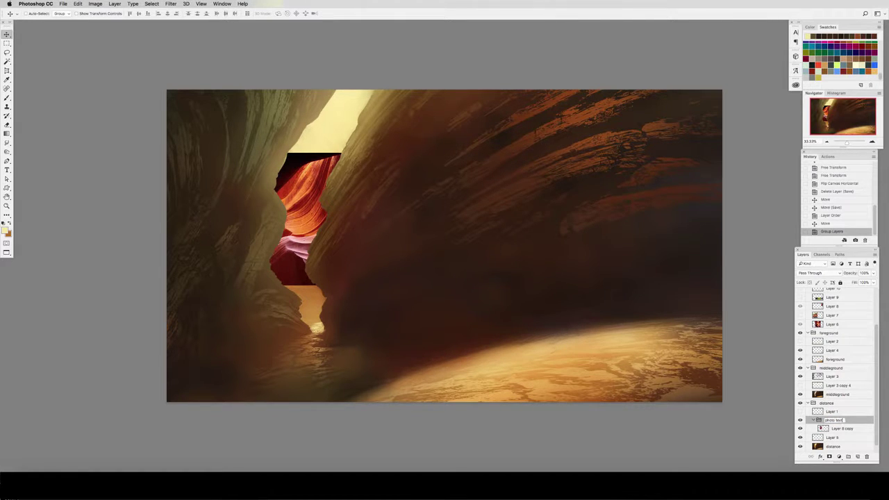
key("Return")
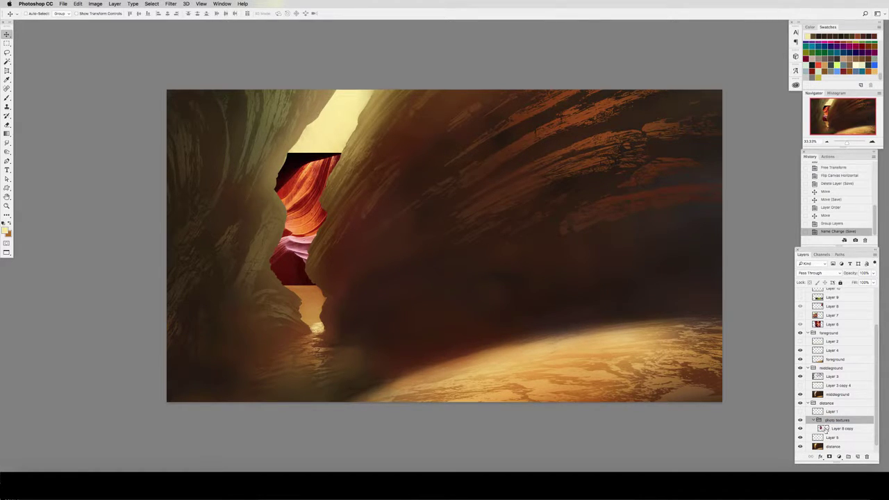
Set the blend mode of the photo textures group to Soft Light.
left_click(825, 430)
left_click(831, 420)
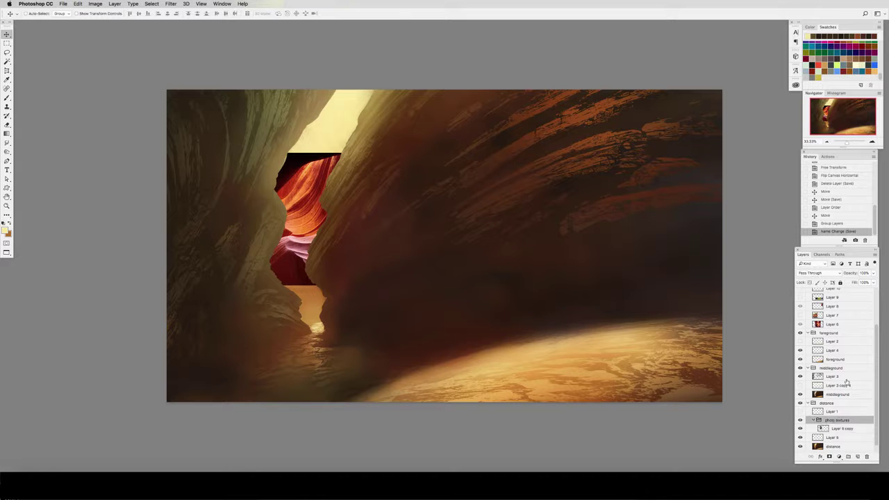
left_click(814, 274)
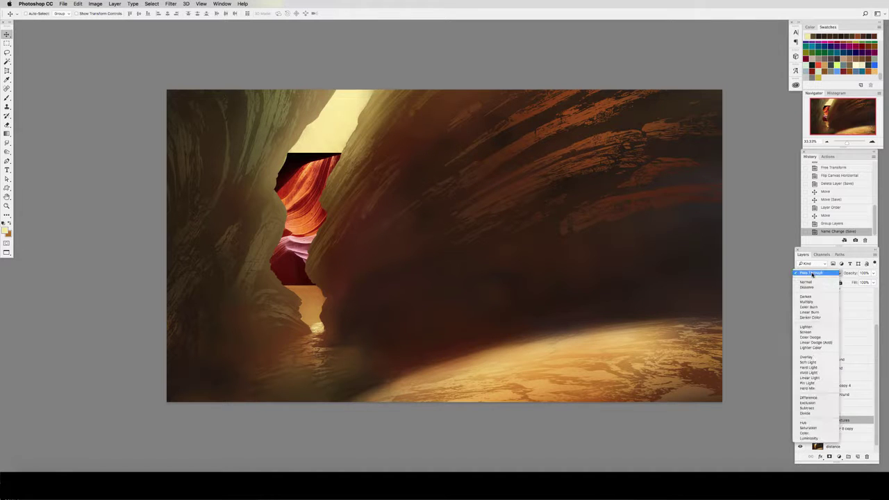
left_click(821, 364)
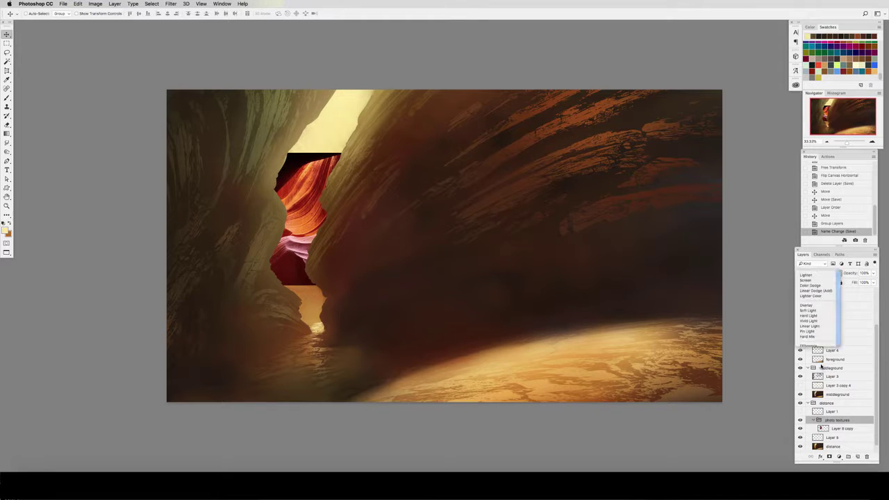
Flip the canyon photo copy horizontally and warp its corners so the rock strata curve across the canyon gap.
left_click(841, 428)
key("ctrl+t")
right_click(325, 199)
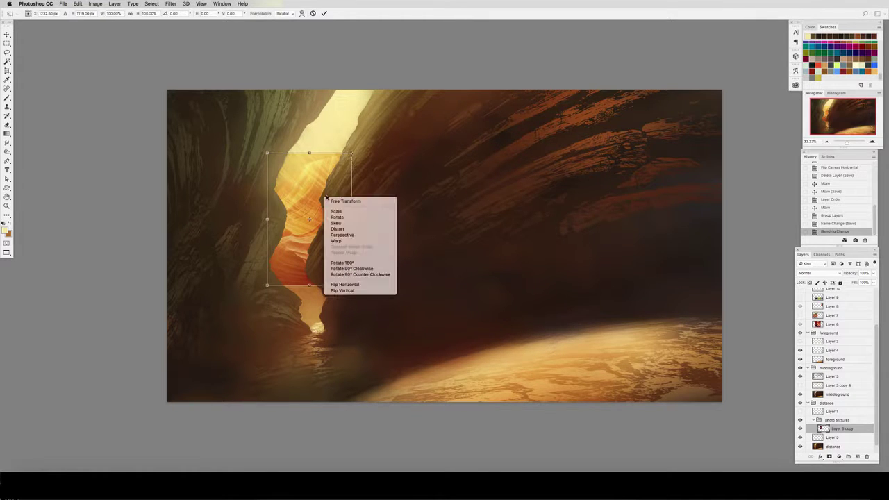
left_click(352, 285)
mouse_move(337, 235)
left_mouse_down()
mouse_move(316, 219)
mouse_move(347, 238)
left_mouse_up()
right_click(305, 166)
left_click(334, 209)
left_click_drag(246, 232, 237, 225)
left_click_drag(274, 138, 259, 123)
left_click_drag(302, 138, 317, 137)
key("Return")
Duplicate the canyon texture lower in the gap, then transform and warp the duplicate to fit the gap's lower part.
left_click_drag(317, 193, 319, 262)
key("ctrl+t")
left_click_drag(354, 198, 313, 238)
right_click(311, 239)
left_click(322, 281)
left_click_drag(247, 248, 235, 248)
left_click_drag(359, 313, 373, 321)
key("Return")
Softly erase the overlapping edges of both canyon texture layers to blend them into the gap.
key("e")
mouse_move(307, 228)
left_mouse_down()
mouse_move(351, 219)
mouse_move(304, 220)
mouse_move(334, 242)
mouse_move(284, 243)
mouse_move(286, 225)
mouse_move(349, 246)
left_mouse_up()
left_click(843, 438)
mouse_move(349, 246)
left_mouse_down()
mouse_move(314, 252)
mouse_move(299, 243)
left_mouse_up()
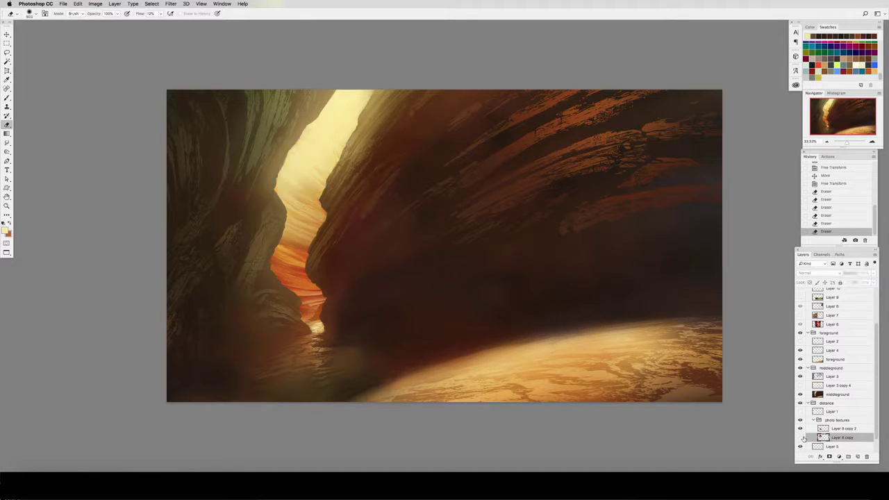
mouse_move(329, 127)
left_mouse_down()
mouse_move(320, 145)
mouse_move(344, 150)
mouse_move(351, 130)
left_mouse_up()
Free transform the upper canyon texture to refit it in the gap, and soften its edges with the eraser.
key("v")
key("super+t")
left_click_drag(417, 132, 416, 165)
left_click_drag(350, 173, 352, 160)
key("Return")
key("e")
left_click_drag(269, 192, 278, 202)
left_click_drag(339, 210, 335, 214)
left_click_drag(335, 214, 340, 217)
Merge the two canyon texture layers and softly erase the merged texture near the gap's lower end.
left_click(841, 430)
left_click_drag(875, 432, 876, 441)
left_click(849, 433, "shift")
key("super+e")
left_click_drag(331, 322, 350, 323)
left_click_drag(350, 323, 344, 312)
left_click(344, 311)
Set the merged canyon texture's opacity to 50%, softly erase it along the gap's upper edge, and save the document.
key("v")
key("7")
key("5")
key("e")
left_click_drag(290, 251, 279, 212)
left_click_drag(275, 182, 288, 163)
left_click_drag(309, 139, 347, 101)
key("super+s")
Flip the canvas horizontally and apply Paint Daubs to the texture with brush size 10, sharpness 0 and Wide Blurry brush type.
key("h")
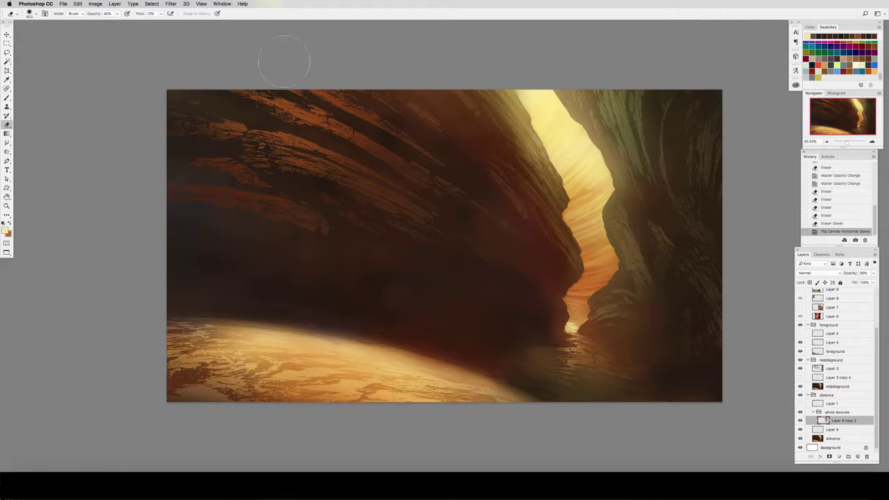
left_click(171, 3)
left_click(191, 34)
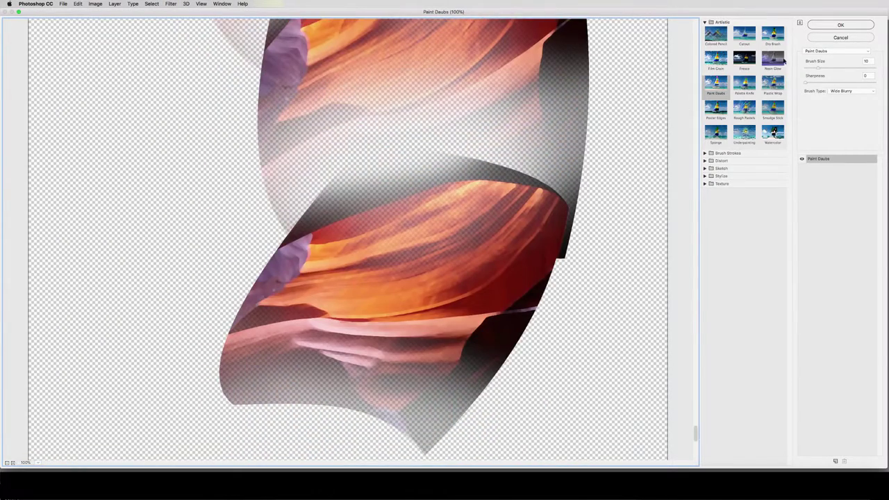
left_click(840, 25)
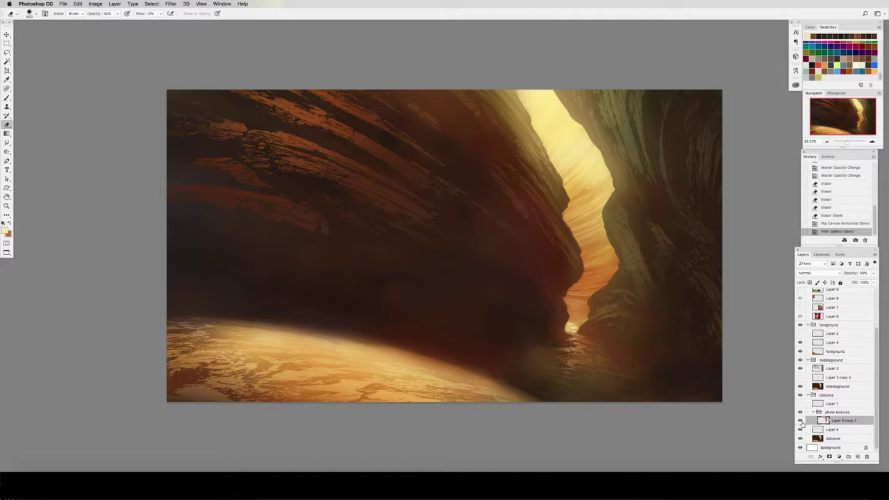
Show the photos group with Layer 8 hidden and the rock photo on Layer 12 visible.
scroll(866, 379, "up", 3)
left_click(800, 310)
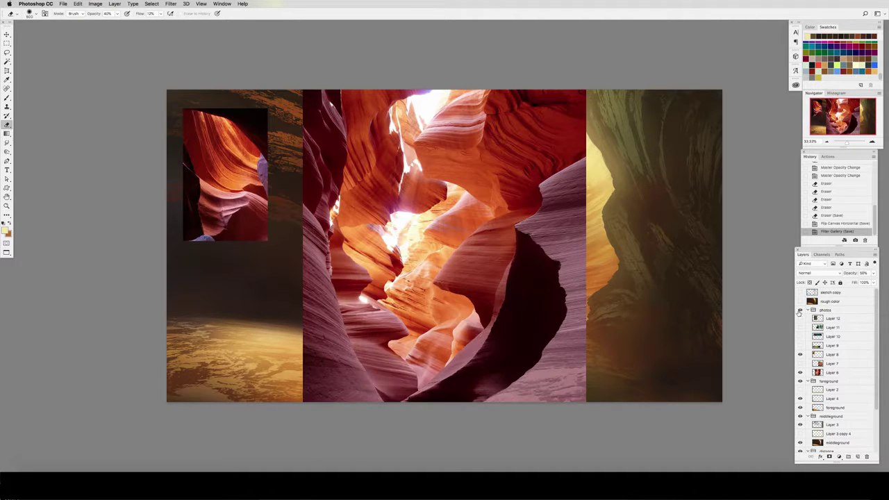
left_click(800, 355)
left_click(799, 319)
left_click(820, 319)
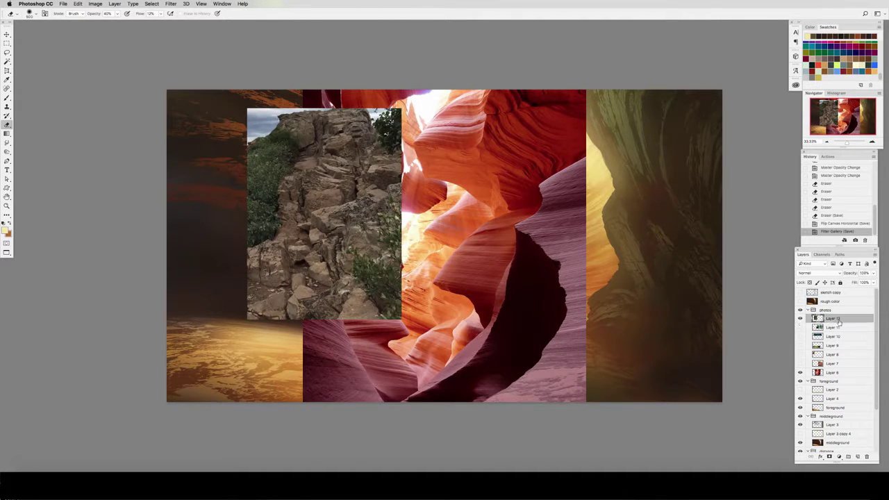
Duplicate Layer 12 into the middleground group above Layer 3, and collapse and hide the photos group.
key("v")
left_click(808, 382)
left_click_drag(834, 318, 842, 396)
left_click(809, 310)
left_click(800, 311)
left_click(800, 335)
left_click(800, 334)
Put the rock photo copy in a group named "phototextures" and mask the group to the middleground layer's shape.
key("super+g")
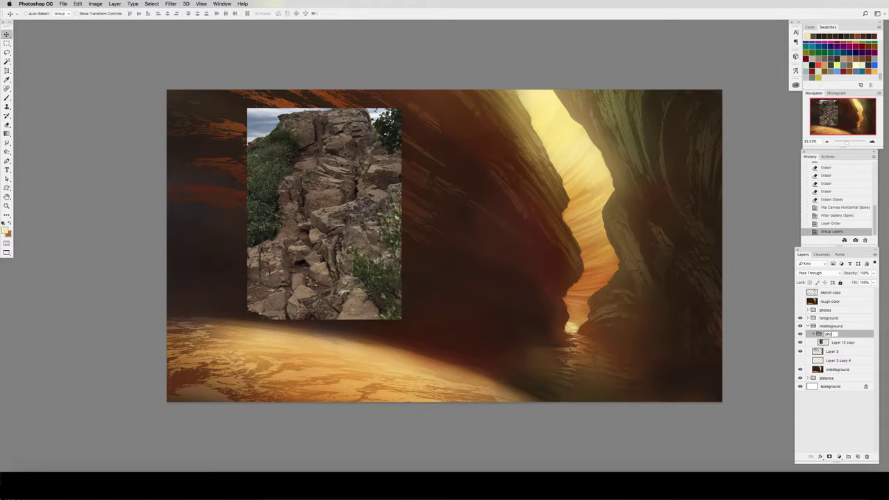
type("phototextures")
key("Return")
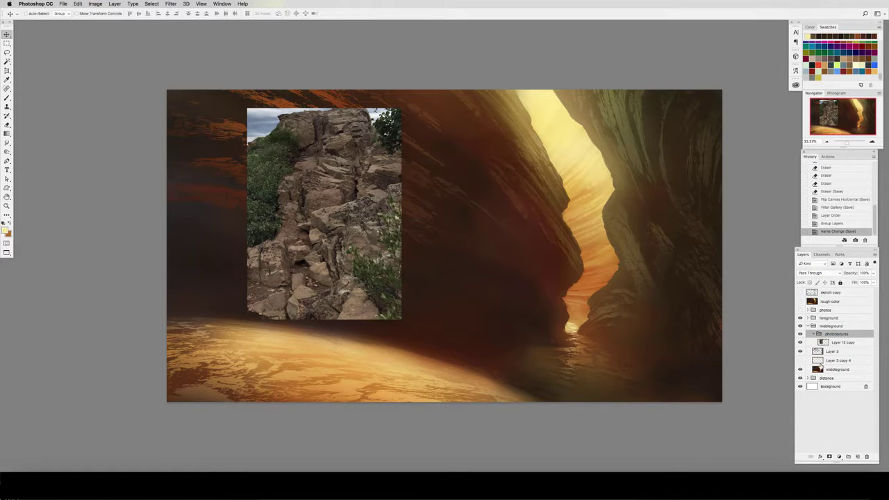
left_click(820, 370, "super")
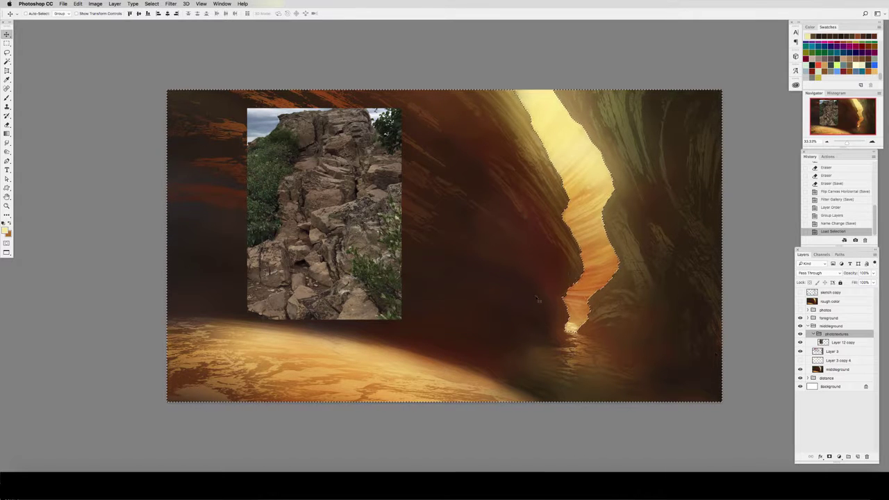
left_click(830, 456)
Move the rock photo copy toward the middle of the canvas and set the phototextures group's blend mode to Soft Light.
left_click_drag(389, 283, 463, 299)
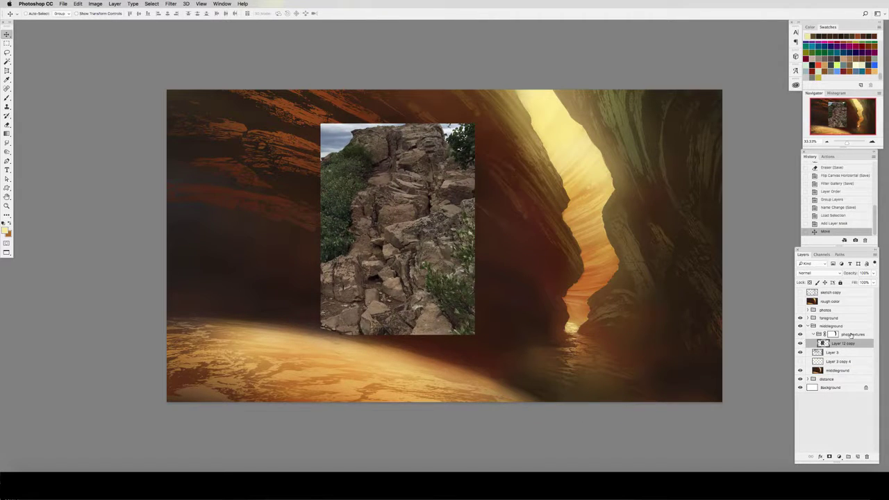
left_click(852, 335)
left_click(816, 273)
left_click(813, 363)
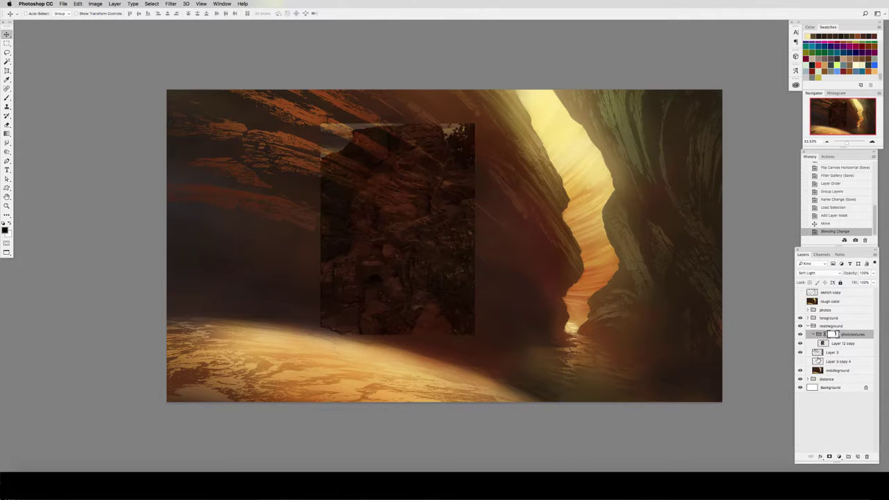
Free transform the rock photo copy, enlarging and rotating it to cover the large dark canyon wall.
left_click(829, 346)
key("super+t")
left_click_drag(398, 221, 241, 268)
left_click_drag(354, 277, 353, 296)
left_click_drag(334, 185, 463, 62)
left_click_drag(378, 181, 546, 93)
left_click_drag(430, 186, 336, 277)
left_click_drag(470, 277, 481, 335)
left_click_drag(348, 278, 355, 249)
key("Return")
Warp the rock photo copy so its strata follow the large dark canyon wall, and set its layer opacity to 30%.
key("super+t")
key("Escape")
key("super+t")
right_click(330, 254)
left_click(343, 300)
left_click_drag(410, 337, 542, 421)
left_click_drag(198, 302, 176, 253)
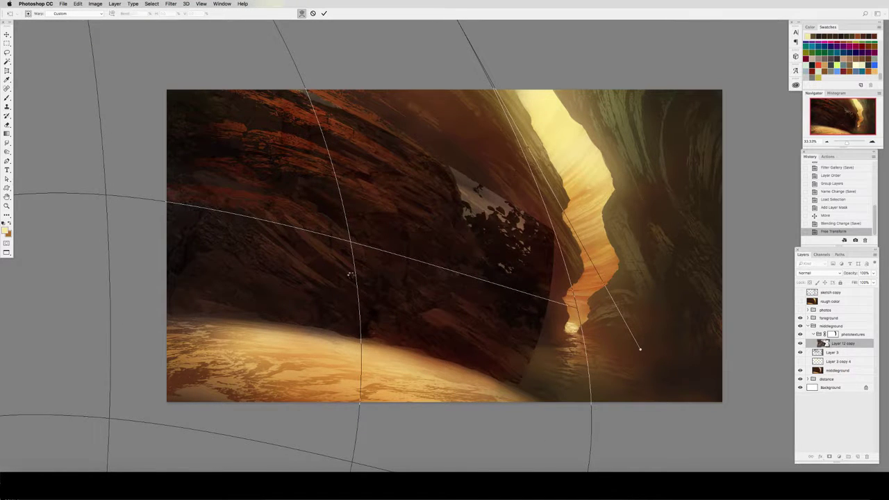
key("Return")
key("3")
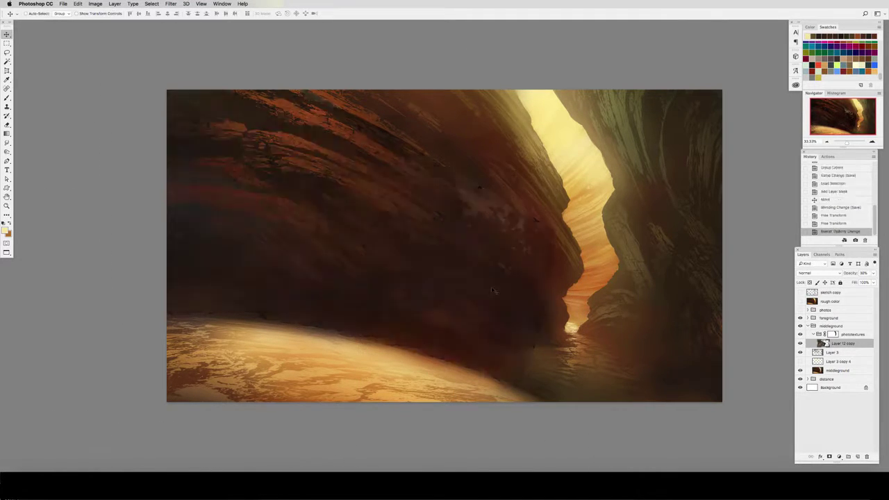
Move the rock photo copy across the dark wall, then scale, rotate and slightly warp it to fit the wall's slope.
left_click_drag(347, 306, 559, 341)
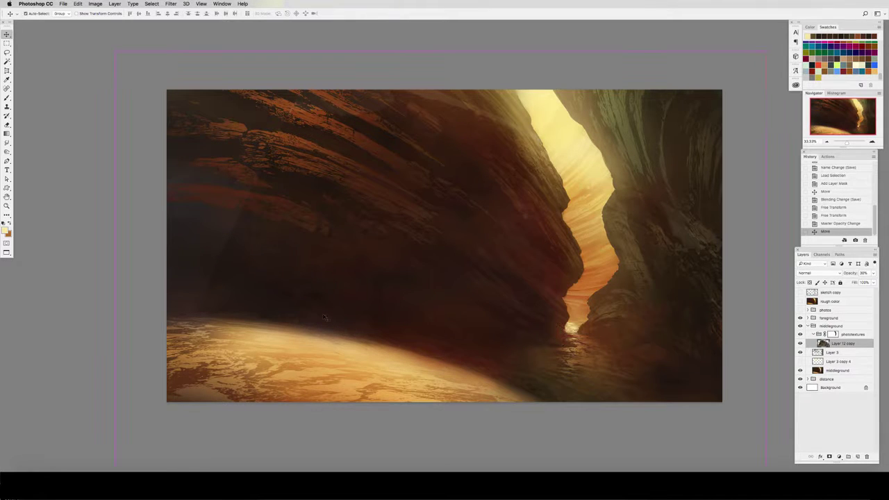
key("ctrl+t")
left_click_drag(115, 51, 224, 156)
left_click_drag(464, 248, 498, 229)
left_click_drag(242, 273, 253, 245)
left_click_drag(454, 249, 454, 242)
right_click(546, 244)
left_click(558, 289)
left_click_drag(373, 221, 380, 211)
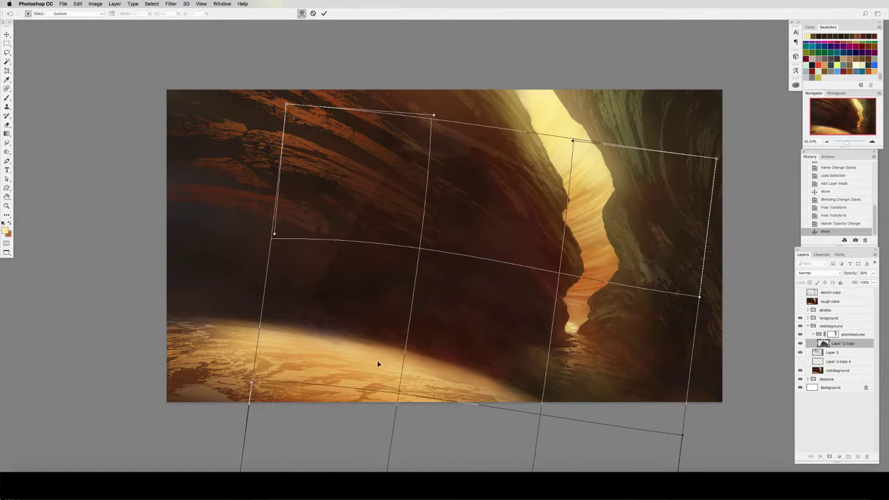
mouse_move(380, 361)
left_mouse_down()
mouse_move(387, 371)
mouse_move(380, 358)
left_mouse_up()
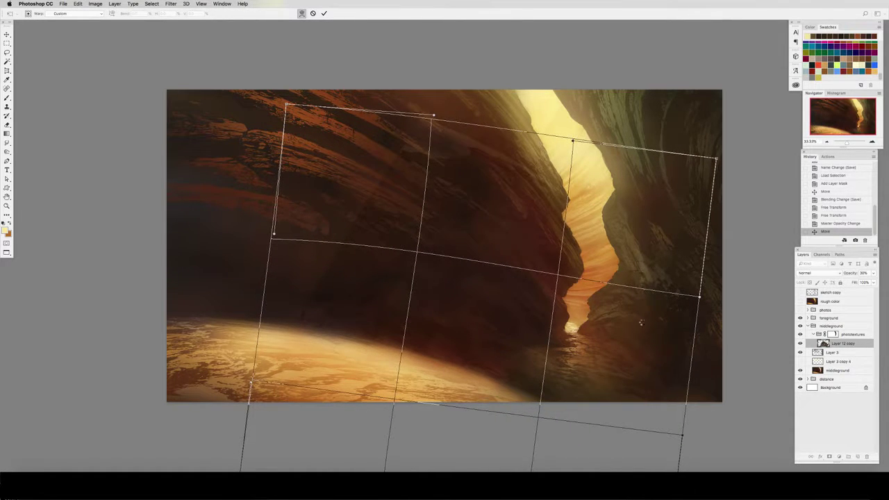
key("Return")
Erase the rock photo's edges near the canyon opening and along the foot of the dark wall with a full-opacity eraser.
key("b")
left_click_drag(547, 185, 536, 161)
key("0")
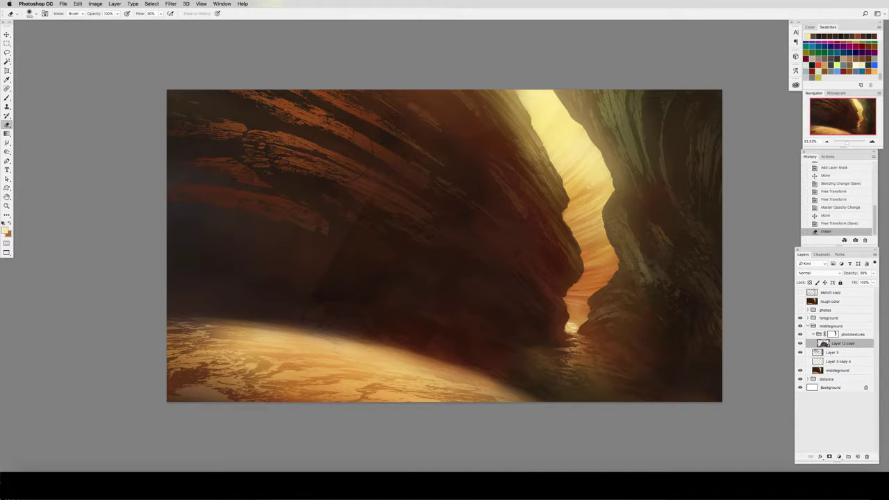
left_click_drag(334, 354, 395, 375)
mouse_move(445, 389)
left_mouse_down()
mouse_move(516, 405)
mouse_move(522, 379)
left_mouse_up()
mouse_move(528, 390)
left_mouse_down()
mouse_move(564, 369)
mouse_move(429, 361)
left_mouse_up()
mouse_move(428, 361)
left_mouse_down()
mouse_move(312, 347)
mouse_move(362, 354)
left_mouse_up()
left_click_drag(651, 371, 684, 371)
Erase more of the photo texture beside the canyon opening, and leave the layer opacity at 30%.
key("v")
key("5")
key("6")
key("e")
left_click_drag(577, 193, 556, 167)
left_click_drag(556, 167, 535, 139)
left_click(650, 253)
left_click_drag(473, 413, 464, 412)
key("v")
key("3")
Duplicate the rock texture toward the left part of the dark wall and free transform it to a new size and angle.
left_click_drag(554, 310, 261, 282)
key("super+t")
left_click_drag(458, 203, 371, 79)
left_click_drag(478, 386, 655, 401)
left_click_drag(490, 314, 392, 321)
key("Return")
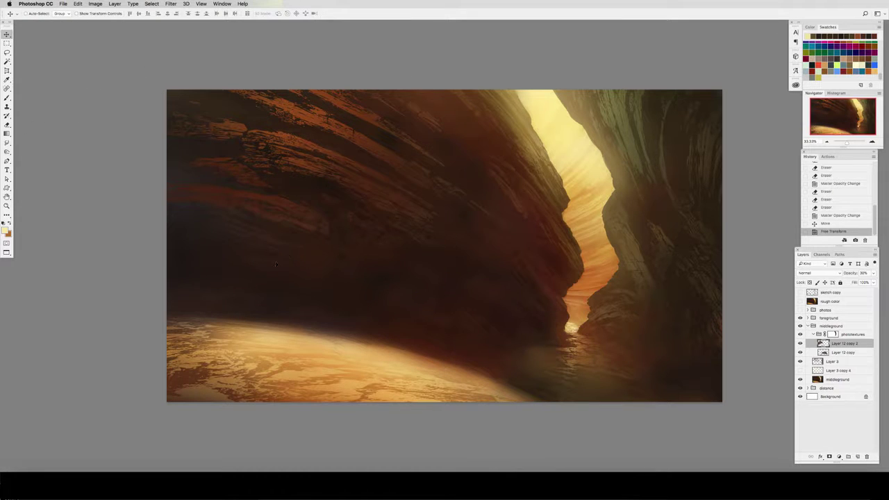
Duplicate the rock texture again over the upper part of the dark wall and warp it along the wall's curve.
left_click_drag(278, 262, 470, 155)
key("ctrl+t")
right_click(470, 191)
left_click(487, 234)
left_click_drag(370, 242, 442, 188)
left_click_drag(555, 233, 513, 258)
left_click_drag(310, 239, 252, 260)
key("Return")
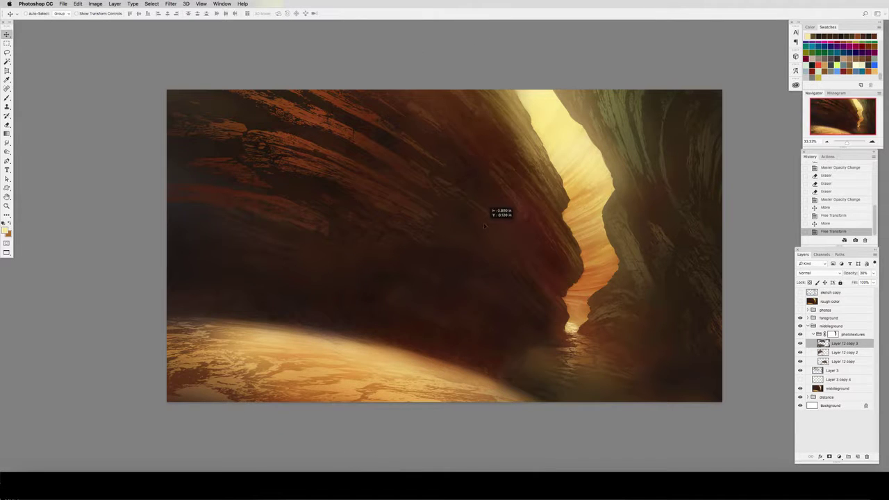
left_click_drag(492, 212, 491, 215)
Erase unwanted edges of the newest rock texture copy and free transform it to blend into the wall.
key("e")
key("0")
left_click_drag(487, 356, 499, 316)
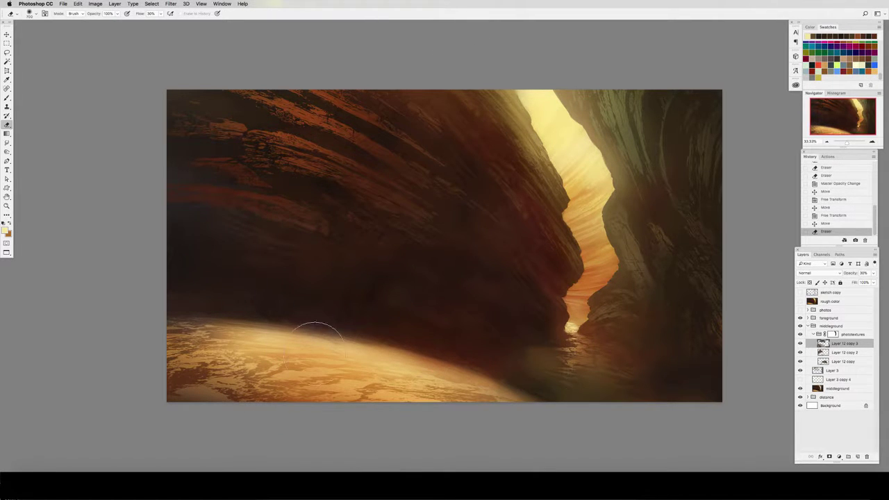
left_click_drag(153, 262, 144, 266)
key("super+t")
left_click_drag(654, 285, 662, 233)
left_click_drag(508, 225, 512, 232)
key("Return")
left_click_drag(507, 195, 496, 128)
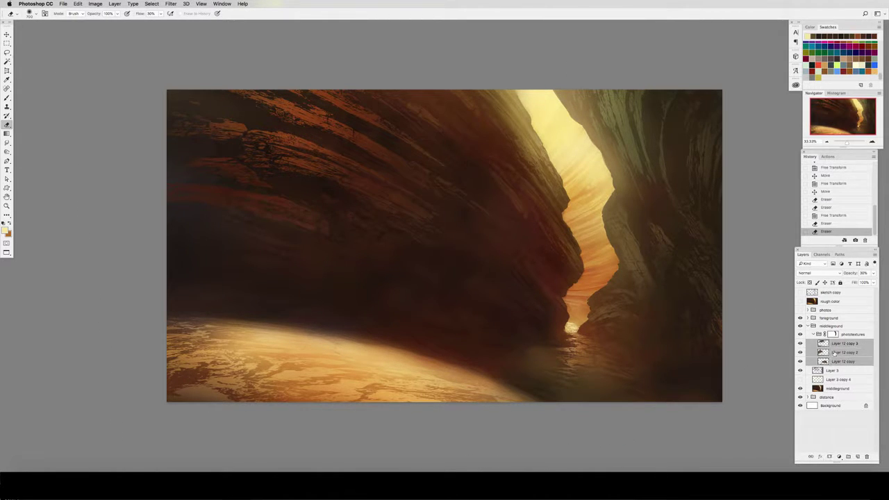
Merge the three rock texture layers, flip the canvas horizontally, and apply the Filter Gallery effect to the merged layer.
key("super+e")
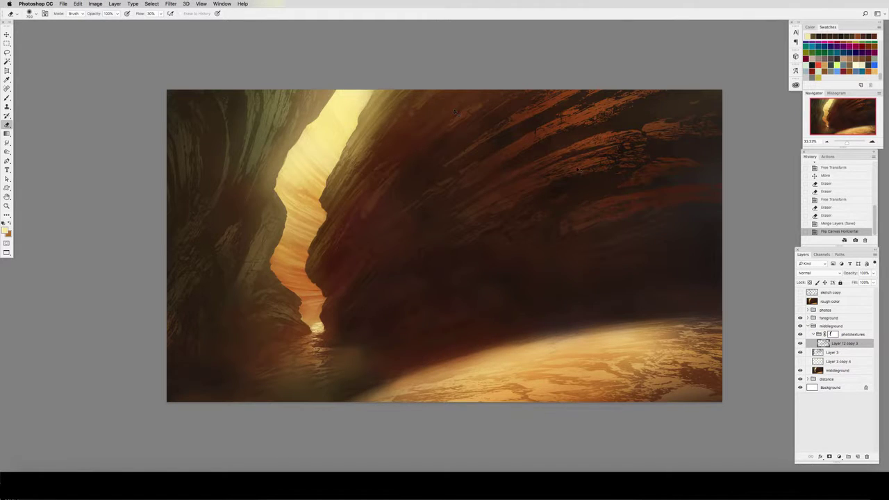
left_click(171, 3)
left_click(193, 34)
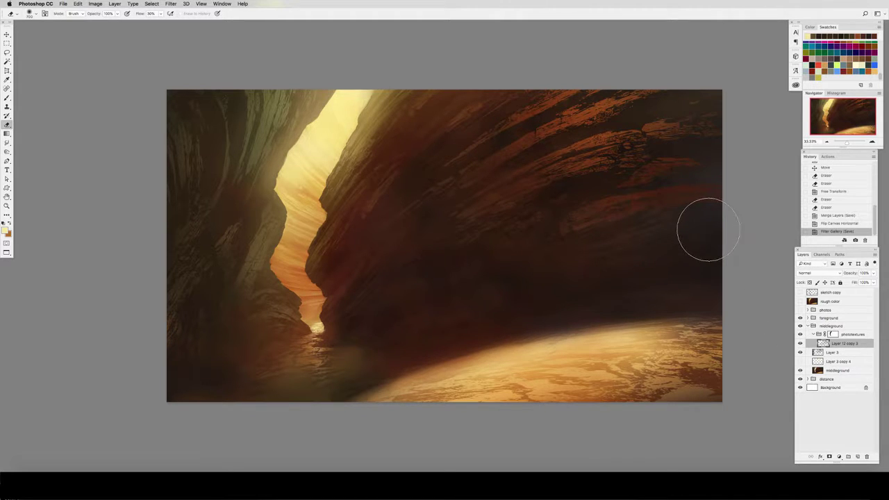
Copy the upper-left section of the red canyon photo, paste it into the phototextures group, and move it onto the left canyon wall.
left_click(801, 311)
left_click(807, 310)
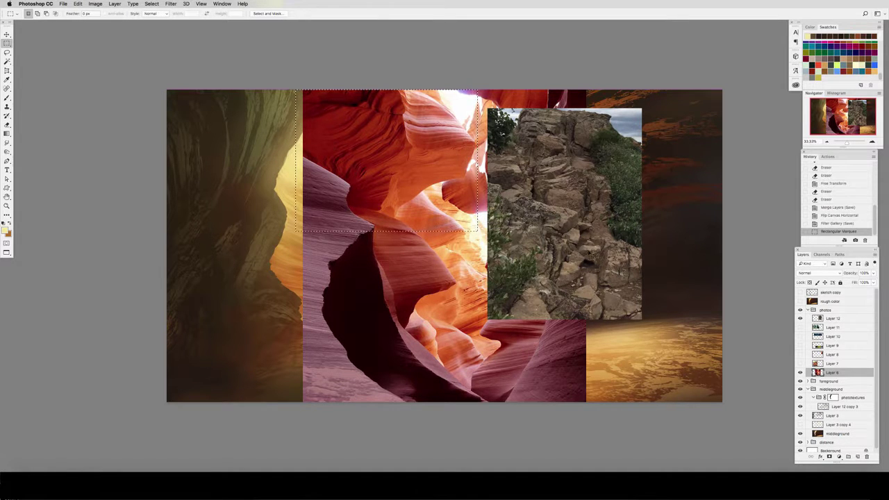
left_click(808, 310)
left_click(800, 310)
left_click(842, 344)
key("super+v")
key("v")
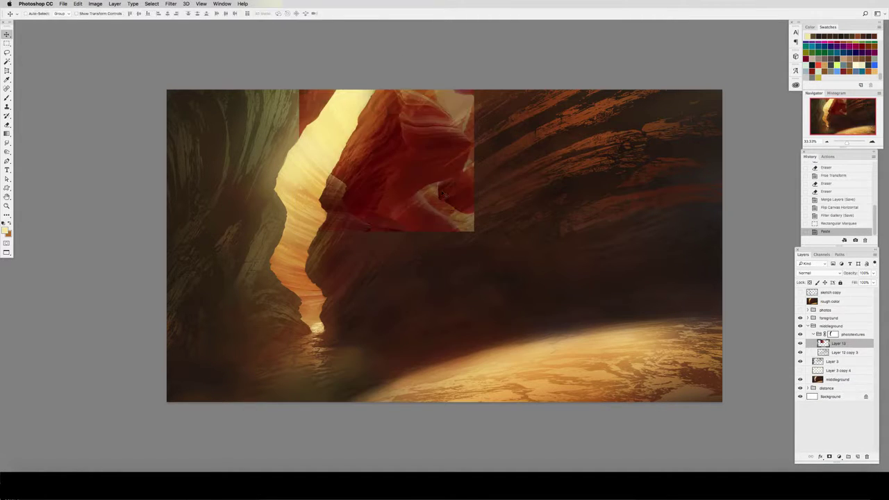
left_click_drag(440, 200, 254, 197)
Try enlarging and rotating the pasted red canyon photo to cover the left canyon wall.
key("super+t")
left_click_drag(292, 230, 374, 297)
left_click_drag(389, 269, 307, 342)
left_click_drag(293, 263, 243, 255)
left_click_drag(441, 152, 204, 249)
left_click_drag(230, 224, 208, 207)
key("Return")
Try adjusting the red canyon photo's hue, saturation and color balance to match the painted wall.
key("super+u")
key("Return")
key("ctrl+b")
left_click_drag(672, 168, 653, 171)
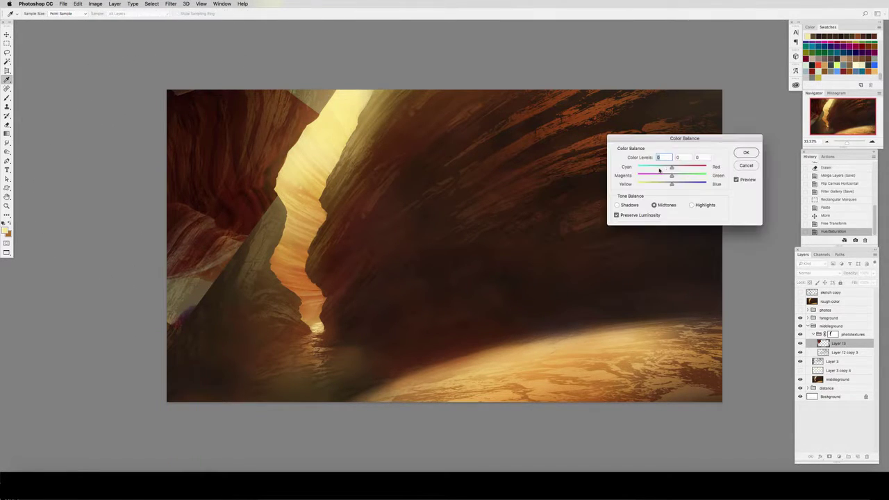
key("Return")
Try warping the red canyon photo to follow the left wall's contour beside the opening.
key("super+t")
right_click(278, 115)
left_click(299, 158)
left_click_drag(285, 236, 264, 233)
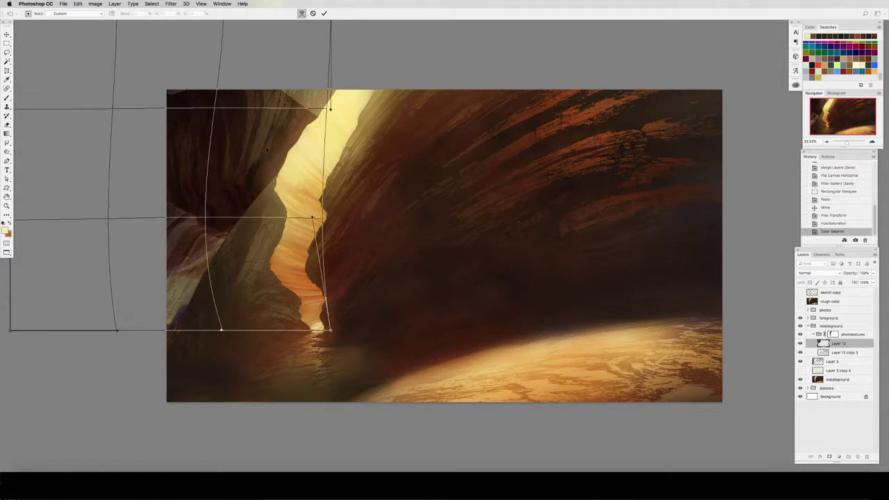
left_click_drag(278, 112, 305, 77)
left_click_drag(143, 264, 171, 267)
key("Return")
Try repositioning and warping the red canyon photo again, then revert history to the state before its first free transform.
left_click_drag(293, 218, 243, 228)
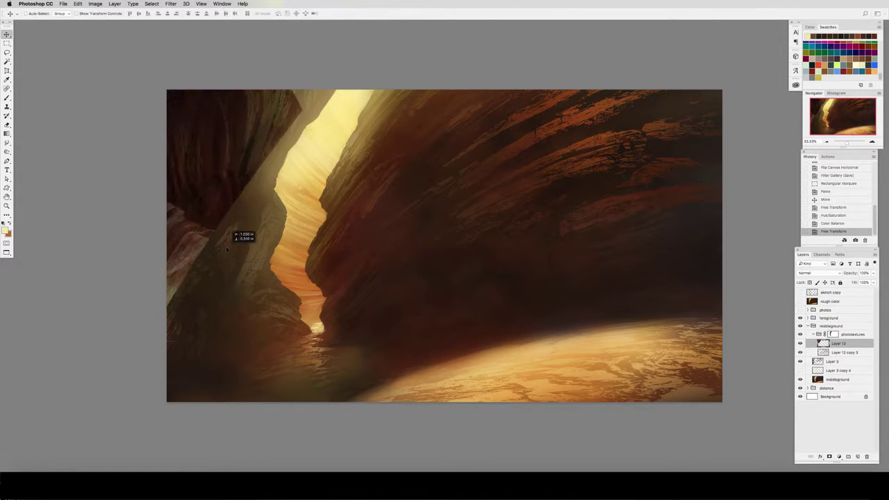
key("super+t")
right_click(285, 112)
left_click(300, 156)
left_click_drag(287, 108, 318, 83)
left_click_drag(269, 228, 248, 230)
key("Escape")
left_click(833, 193)
Free transform and warp the red canyon photo so its rock layers sweep down the upper part of the left canyon wall.
key("super+t")
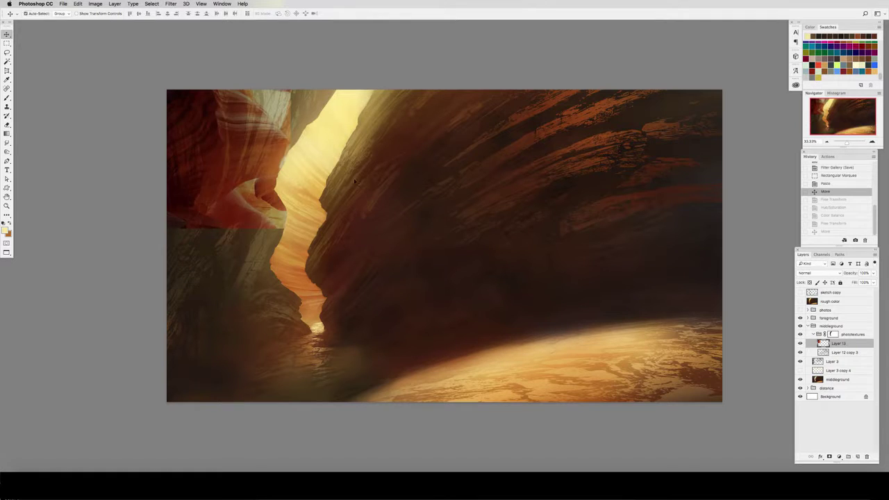
left_click_drag(307, 154, 237, 55)
left_click_drag(243, 133, 246, 124)
left_click_drag(312, 152, 86, 146)
left_click_drag(251, 125, 281, 130)
right_click(238, 104)
left_click(253, 148)
left_click_drag(207, 216, 216, 230)
mouse_move(279, 114)
left_mouse_down()
mouse_move(327, 68)
mouse_move(263, 111)
left_mouse_up()
left_click_drag(171, 141, 160, 126)
left_click_drag(214, 182, 205, 172)
key("Return")
Lower the photo's saturation, shift its hue toward green, and adjust its color balance to match the left canyon wall.
key("ctrl+u")
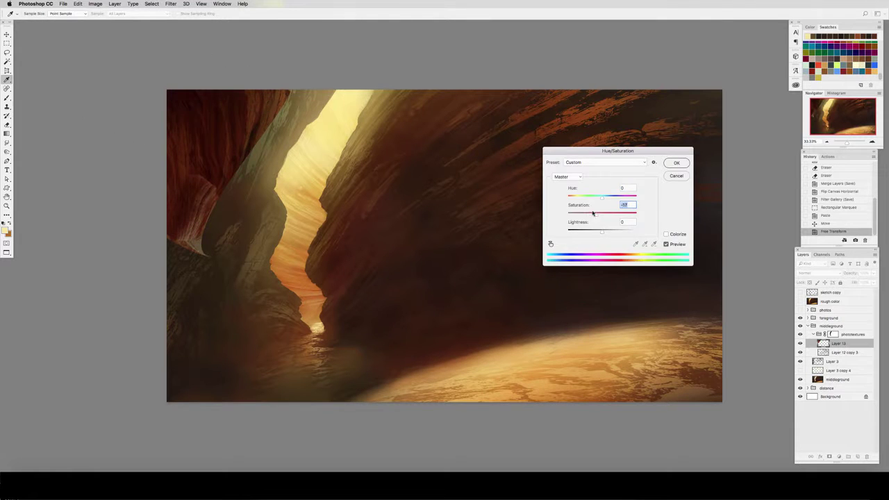
key("Return")
key("ctrl+u")
left_click_drag(603, 199, 614, 201)
key("Return")
key("ctrl+b")
key("Return")
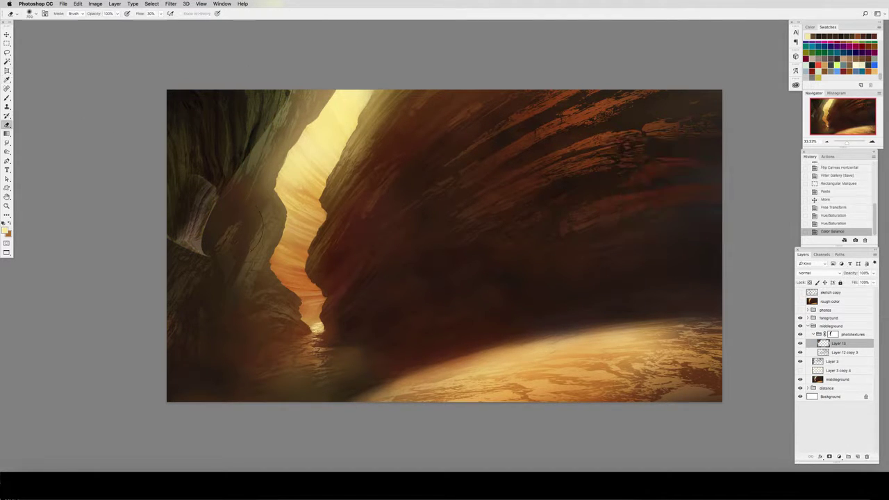
Reapply the last filter to the left wall texture and duplicate it onto the lower part of that wall.
key("super+f")
key("v")
left_click_drag(231, 139, 230, 286)
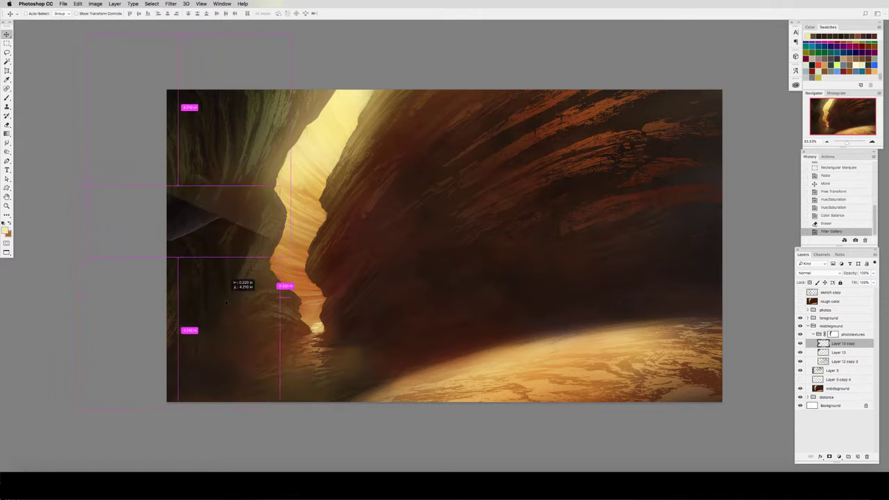
Scale the duplicated texture over the lower left canyon wall and warp it to follow the rock's curved edge.
key("super+t")
left_click_drag(312, 209, 333, 340)
left_click_drag(147, 285, 202, 283)
key("Return")
key("super+t")
right_click(308, 284)
right_click(297, 305)
left_click(312, 350)
left_click_drag(307, 333, 243, 316)
left_click_drag(247, 283, 207, 231)
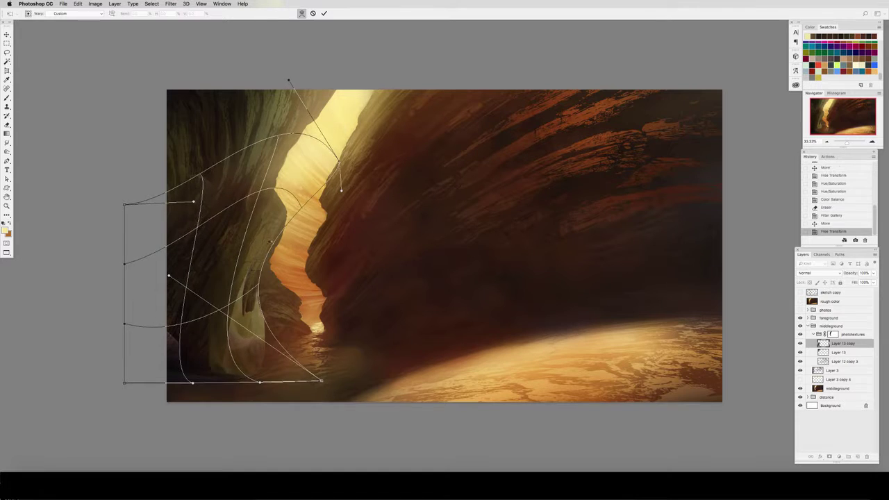
key("Return")
Erase the duplicated texture's hard edges near the base of the left canyon wall.
key("e")
left_click_drag(274, 281, 247, 342)
left_click_drag(175, 350, 144, 373)
Set both left wall texture layers to 40% opacity and merge them into one layer.
key("v")
key("4")
left_click(838, 353)
key("4")
left_click(843, 353, "shift")
key("super+e")
Copy a rectangular section of dark cliff beside the waterfall from Layer 11's photo and paste it above the merged left wall texture.
left_click(800, 310)
left_click(808, 310)
left_click(800, 373)
left_click(801, 319)
left_click(800, 328)
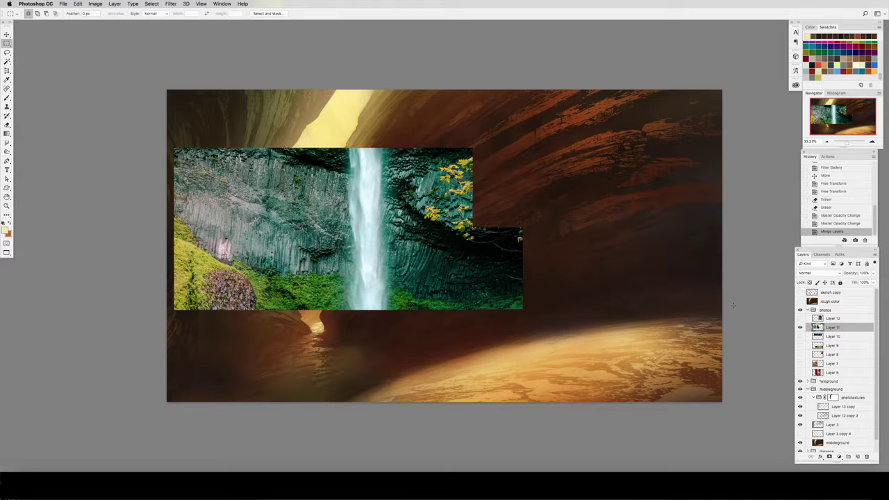
left_click(800, 311)
left_click(844, 407)
key("super+v")
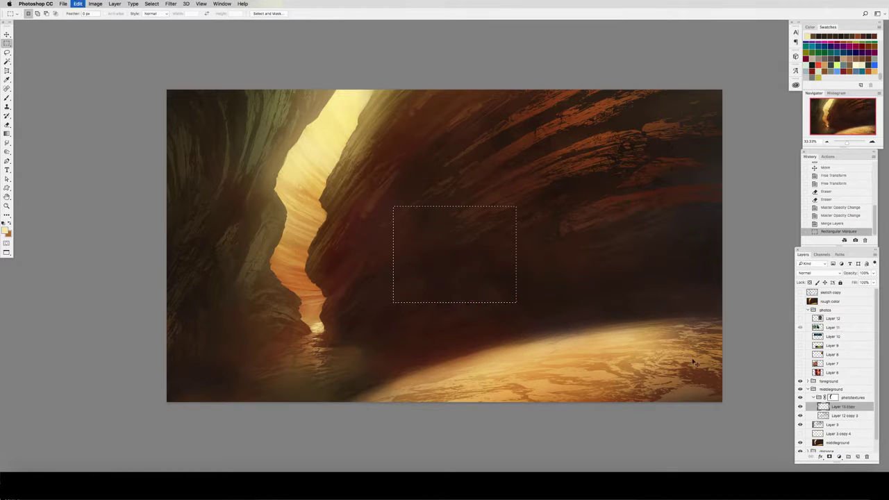
Move the pasted cliff texture onto the dark lower right canyon wall, brighten it and reduce its saturation to -52.
key("v")
left_click_drag(456, 262, 590, 276)
left_click(95, 4)
left_click(184, 23)
left_click_drag(462, 159, 501, 165)
key("Return")
key("ctrl+u")
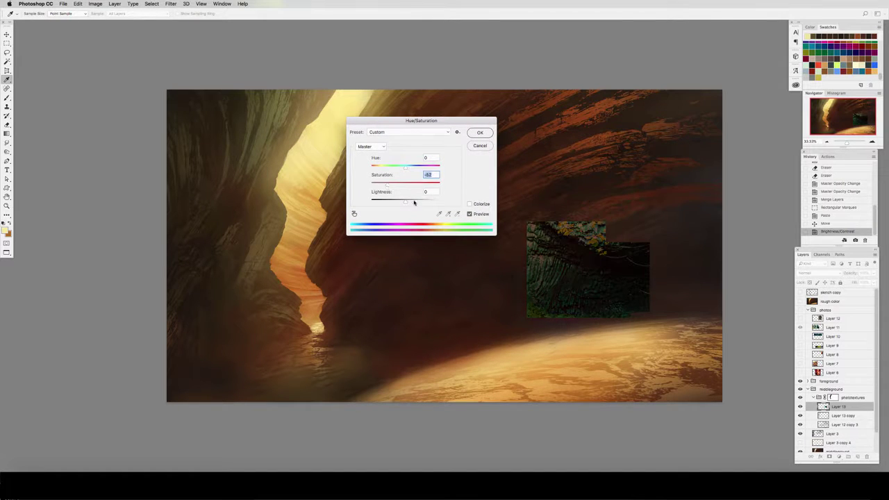
key("Return")
Raise the pasted cliff texture's brightness to 38 and increase its contrast.
left_click(95, 4)
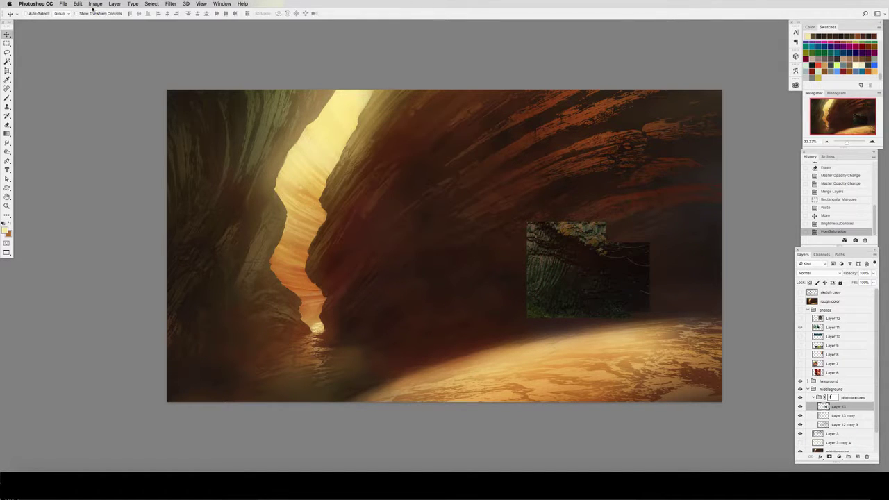
mouse_move(108, 23)
left_click(174, 23)
left_click_drag(463, 159, 473, 159)
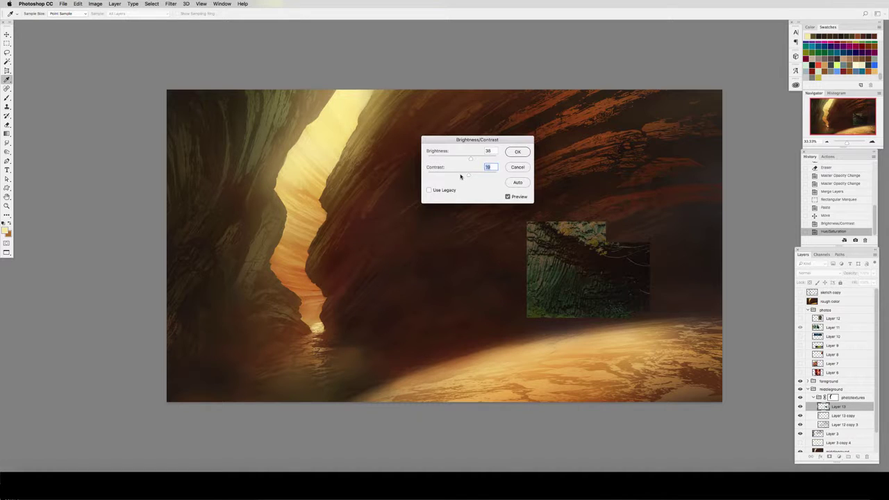
key("Return")
Shift the texture's midtones to -23 cyan/red and +40 yellow/blue, and set the layer opacity to 40%.
key("ctrl+b")
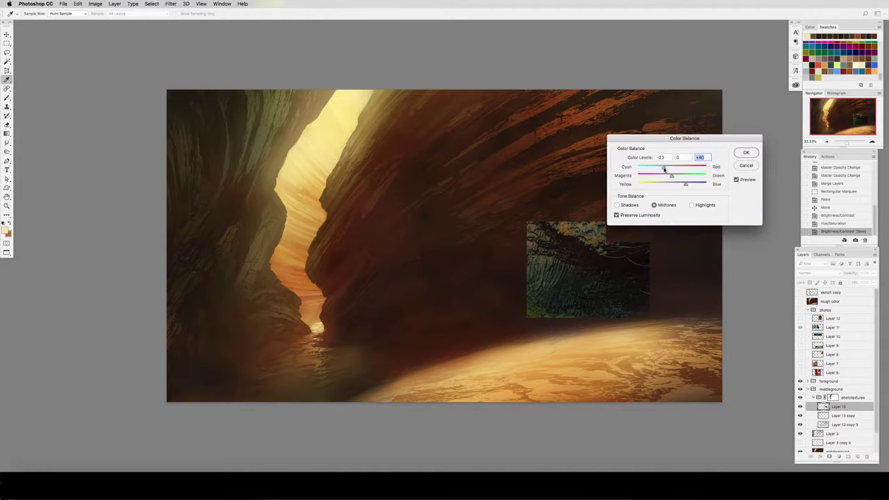
left_click(743, 154)
key("4")
Rotate, enlarge and warp the cliff texture to cover the shadowed lower right wall above the sunlit ground.
key("super+t")
left_click_drag(651, 222, 741, 150)
left_click_drag(658, 205, 610, 221)
left_click_drag(742, 200, 729, 168)
key("Return")
key("super+t")
right_click(688, 220)
left_click(702, 264)
left_click_drag(715, 224, 788, 216)
left_click_drag(634, 226, 639, 213)
key("Return")
Clone rock detail within the warped texture using a larger brush and erase its hard outer edges.
key("bracketright")
key("bracketright")
key("bracketright")
key("a")
key("s")
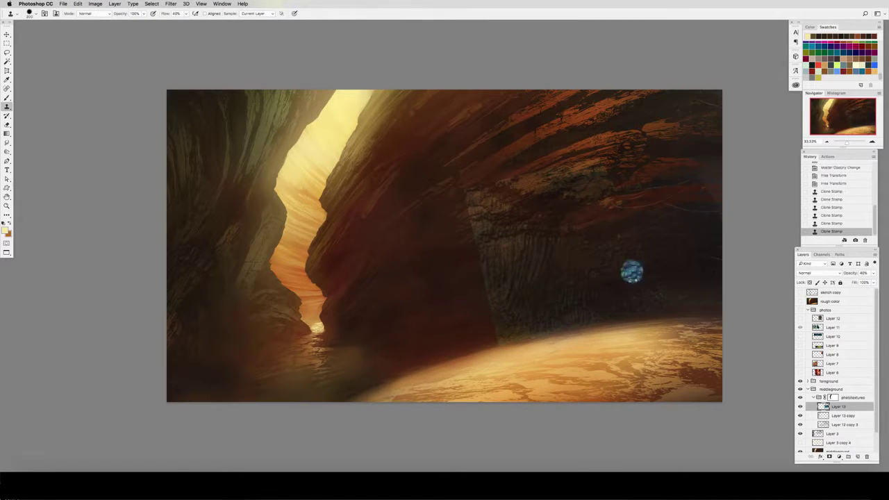
key("e")
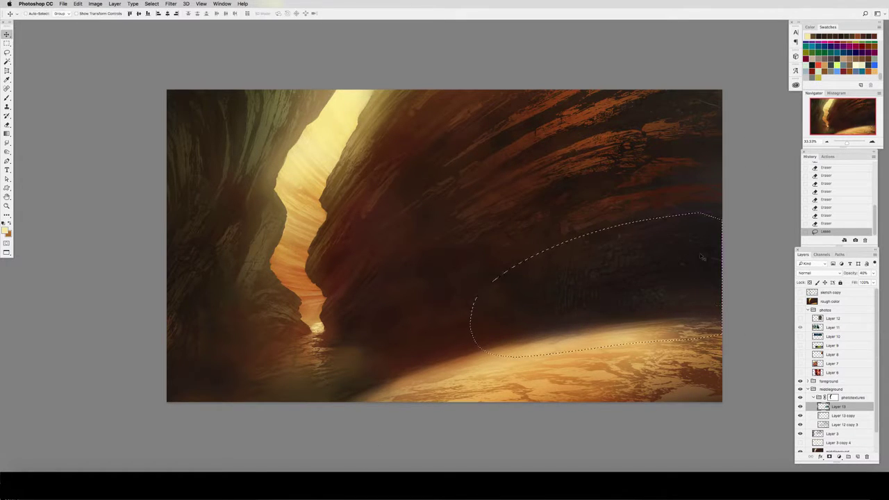
Duplicate the lassoed texture patch onto the wall beside the light opening, then rotate and warp it along the rock's slope.
left_click_drag(709, 260, 521, 183)
key("super+t")
left_click_drag(546, 218, 541, 187)
right_click(427, 161)
left_click(440, 206)
left_click_drag(341, 186, 350, 200)
mouse_move(466, 259)
left_mouse_down()
mouse_move(438, 262)
mouse_move(379, 294)
left_mouse_up()
left_click_drag(528, 212, 485, 130)
left_click_drag(410, 182, 404, 168)
left_click_drag(342, 202, 342, 226)
key("super+t")
left_click_drag(508, 102, 476, 132)
key("Return")
Cut the warped patch onto its own layer and correct its tone with brightness 47, higher contrast and lower saturation.
key("super+x")
key("super+shift+v")
left_click(95, 4)
mouse_move(110, 23)
left_click(183, 22)
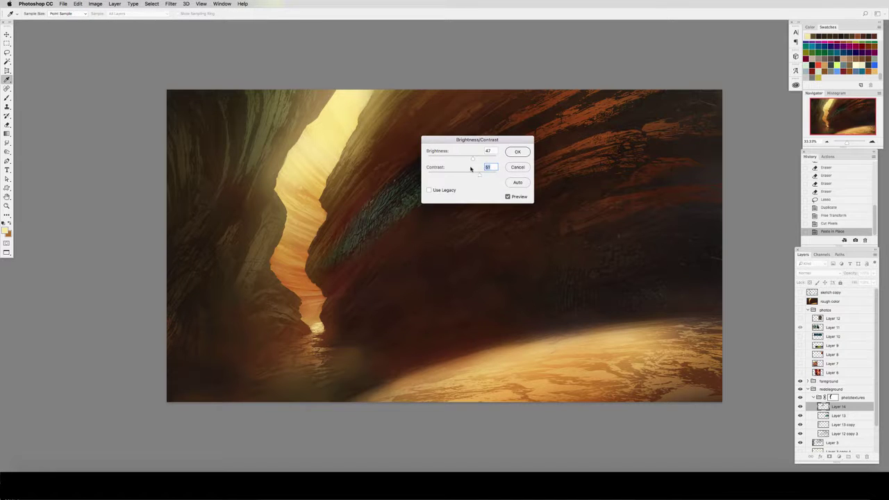
left_click_drag(463, 175, 469, 175)
key("Return")
key("super+u")
left_click_drag(405, 184, 393, 183)
left_click_drag(399, 121, 501, 111)
key("Return")
Set the new patch layer to 40% opacity and erase its excess edges on the middle wall.
key("4")
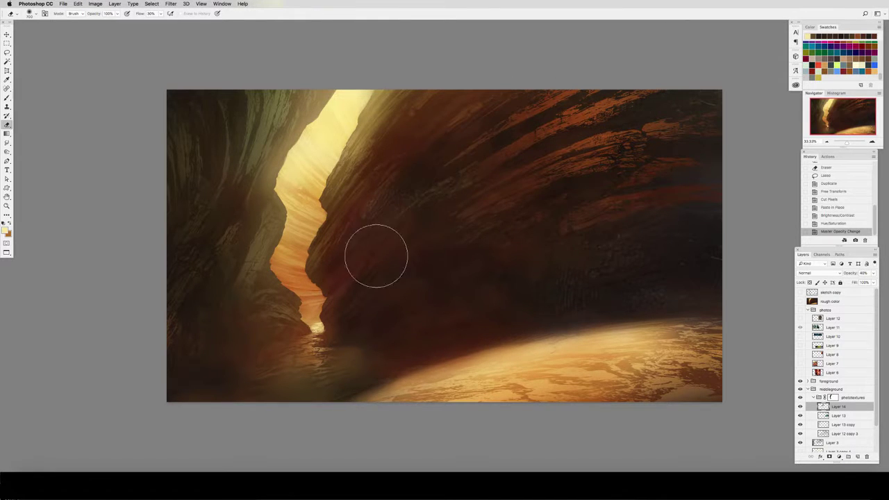
left_click_drag(504, 176, 444, 222)
left_click(442, 225)
Duplicate the Layer 14 texture onto the upper canyon wall right of the opening and warp it to the rock's slant.
key("v")
mouse_move(429, 192)
left_mouse_down()
mouse_move(455, 112)
mouse_move(434, 88)
left_mouse_up()
key("super+t")
right_click(434, 89)
left_click(448, 135)
left_click_drag(442, 139, 430, 142)
left_click_drag(360, 152, 351, 157)
left_click_drag(348, 92, 355, 87)
key("Return")
Duplicate the texture patch onto the left canyon wall, then rotate, scale and warp it along the rock face.
left_click_drag(425, 126, 262, 216)
key("super+t")
left_click_drag(374, 237, 371, 186)
left_click_drag(306, 190, 305, 173)
left_click_drag(375, 176, 325, 207)
right_click(289, 172)
left_click(303, 219)
left_click_drag(172, 252, 157, 250)
key("Return")
Duplicate the texture patch again over the lower left wall beside the river and warp it to fit.
left_click_drag(266, 226, 246, 313)
key("super+t")
left_click_drag(340, 347, 351, 245)
left_click_drag(247, 271, 250, 289)
right_click(250, 289)
left_click(265, 335)
left_click_drag(259, 427, 259, 366)
left_click_drag(221, 223, 288, 183)
key("Return")
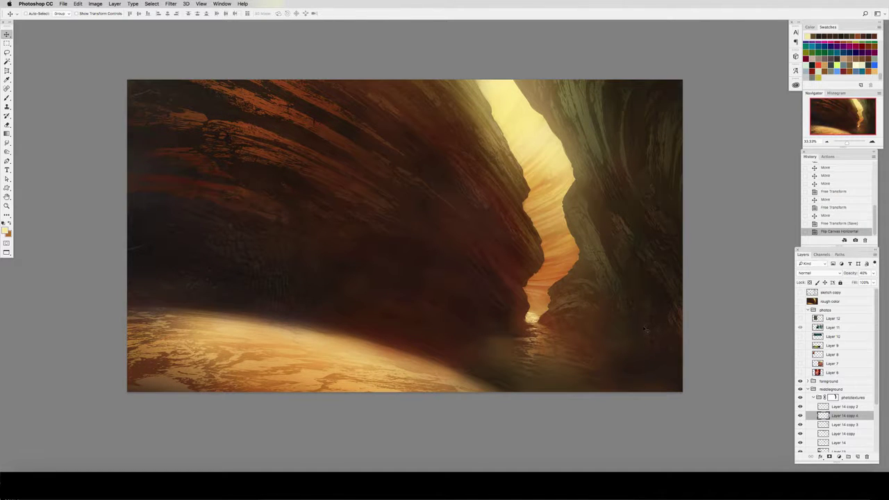
Duplicate the patch across the river onto the base of the large dark wall, then flip, rotate and warp it.
left_click_drag(644, 328, 489, 312)
key("super+t")
right_click(463, 258)
left_click(479, 352)
left_click_drag(506, 351, 549, 279)
left_click_drag(477, 275, 471, 279)
right_click(484, 272)
left_click(508, 317)
left_click_drag(540, 295, 529, 312)
left_click_drag(489, 353, 492, 364)
left_click_drag(439, 310, 429, 292)
key("Return")
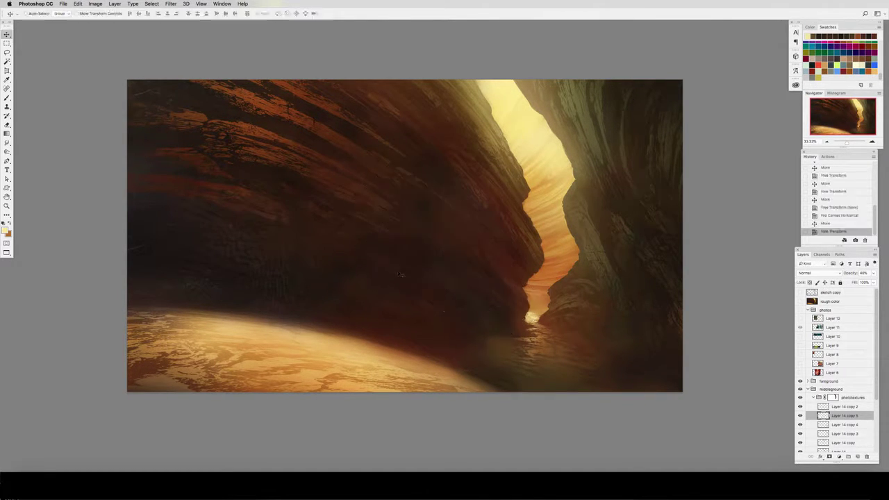
Adjust the newest duplicate's hue and saturation, then merge all texture layers in the phototextures group into one.
key("ctrl+u")
key("Return")
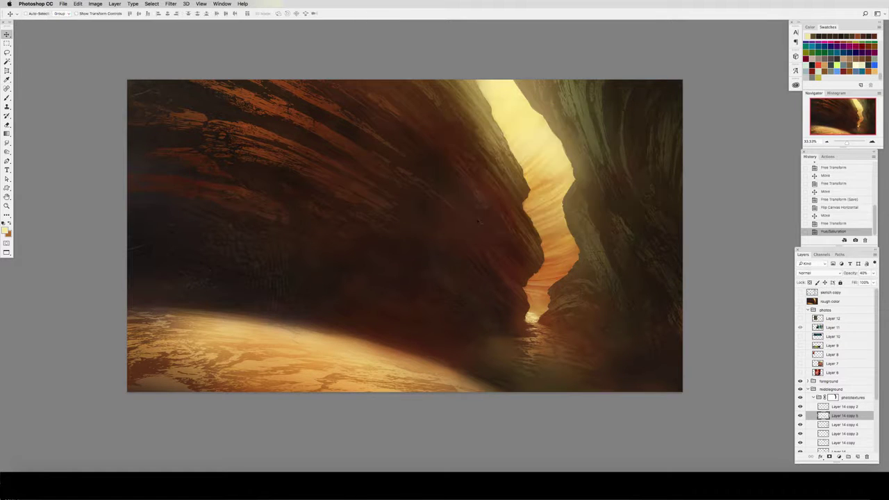
left_click(849, 408)
key("super+s")
left_click_drag(876, 391, 877, 427)
left_click(845, 424, "shift")
key("ctrl+e")
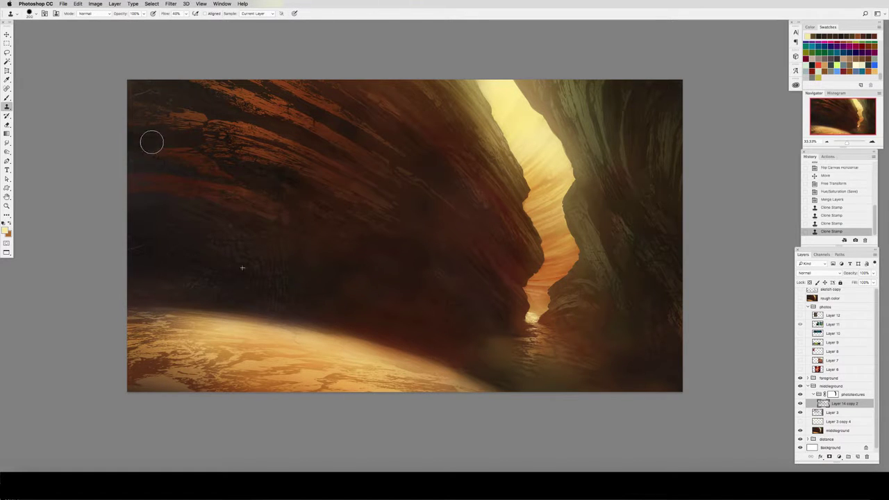
Erase the merged texture softly along the large wall's outer edge and clone over its uneven areas.
key("e")
left_click_drag(200, 136, 129, 141)
left_click_drag(129, 167, 129, 254)
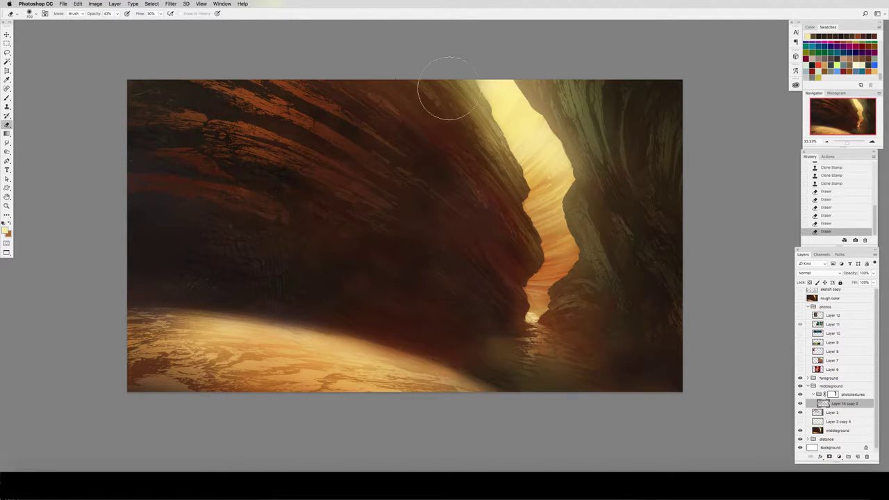
key("s")
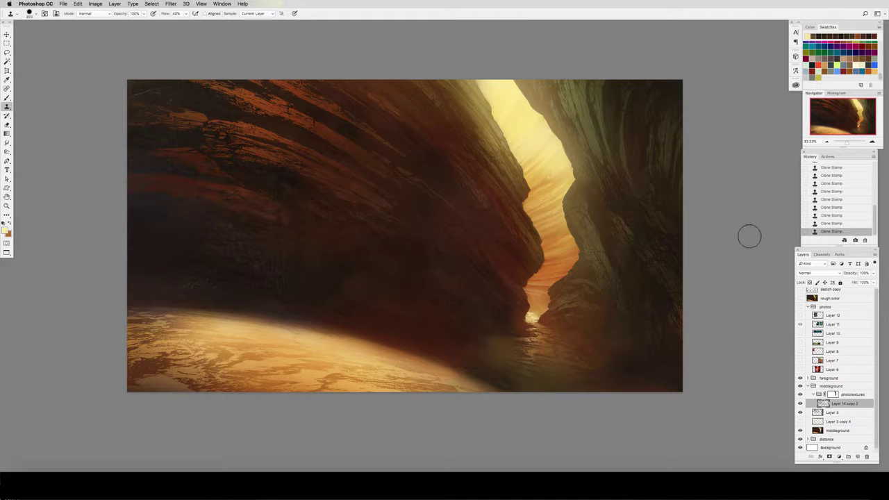
Duplicate the blue rock photo, Layer 10, into the phototextures group and hide the photos group.
left_click(801, 308)
left_click(801, 324)
left_click(800, 316)
left_click(800, 316)
left_click(801, 333)
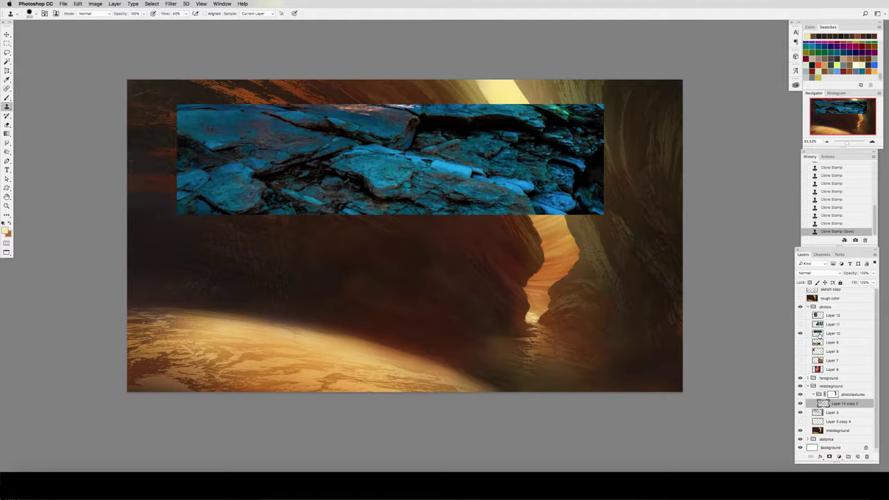
left_click_drag(854, 386, 852, 399)
left_click(801, 308)
Move the Layer 10 copy over the right canyon wall and rotate it to run diagonally down the rock.
left_click_drag(445, 202, 608, 204)
key("super+t")
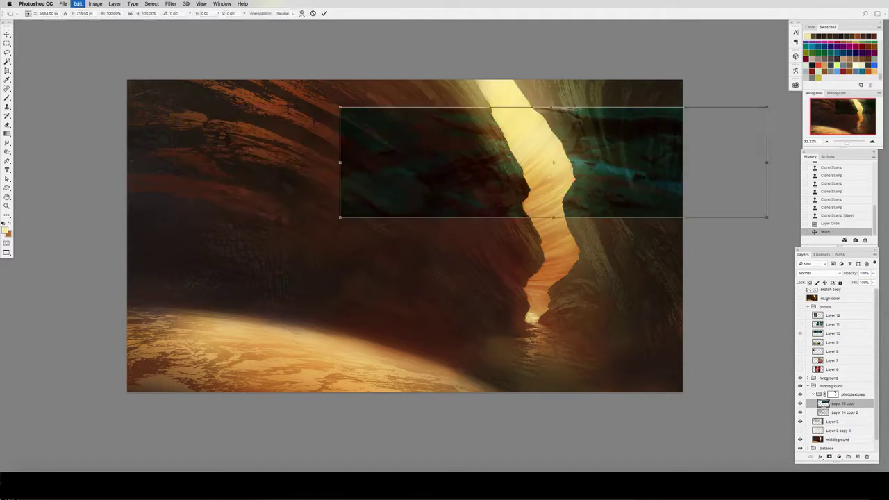
left_click_drag(528, 257, 653, 152)
left_click_drag(583, 228, 621, 189)
key("Return")
Warp the Layer 10 copy so it follows the right wall's contour beside the light opening.
key("super+t")
right_click(624, 168)
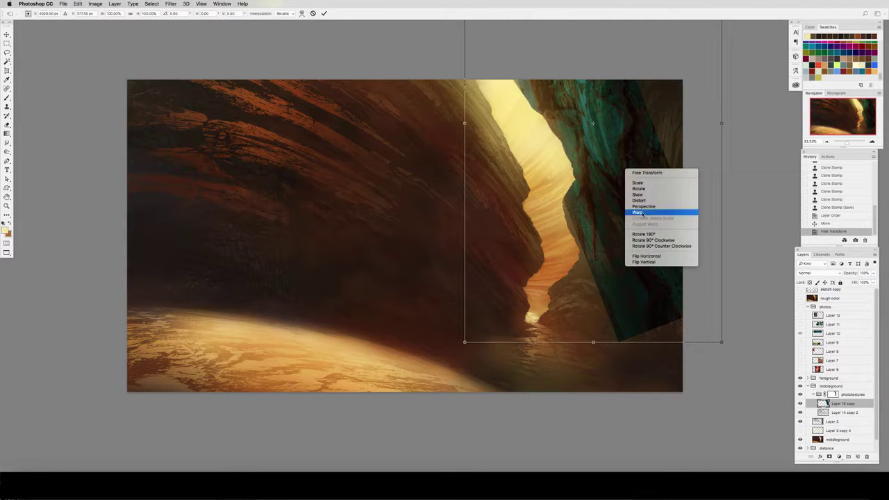
left_click(638, 210)
left_click_drag(597, 288, 659, 295)
left_click_drag(653, 166, 699, 221)
left_click_drag(492, 261, 485, 235)
key("Return")
Reduce the Layer 10 copy's saturation to about -44, set its opacity to 50% and erase its hard edges.
key("ctrl+u")
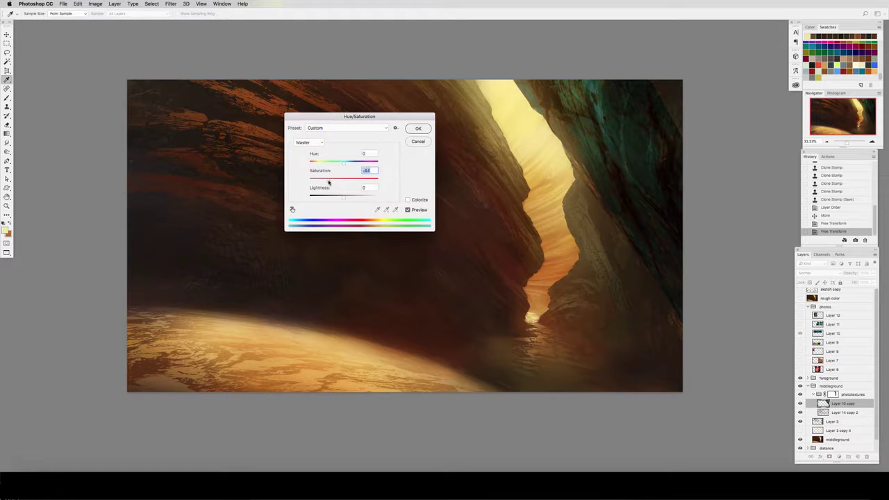
key("Return")
key("5")
key("b")
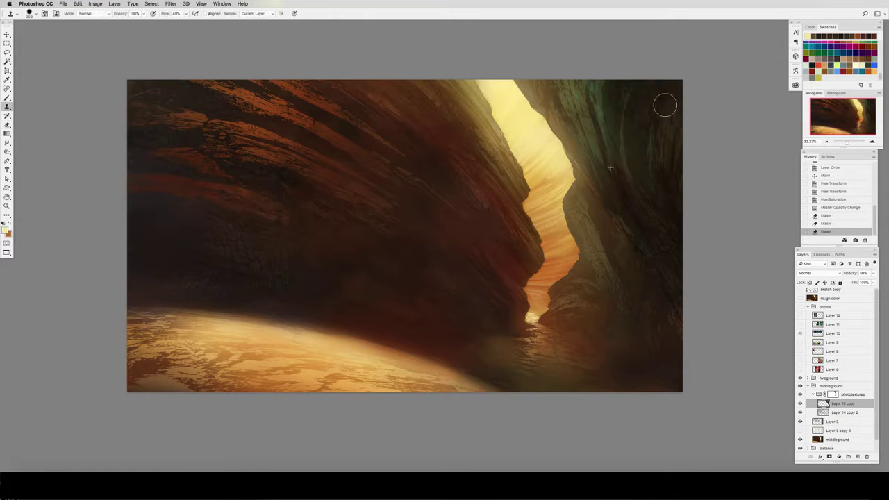
Duplicate the Layer 10 copy down the right wall, then rotate and scale it to cover the rock above the river.
key("v")
left_click_drag(637, 158, 604, 244)
key("super+t")
left_click_drag(703, 431, 587, 246)
left_click_drag(563, 153, 647, 298)
left_click_drag(684, 375, 700, 358)
key("Return")
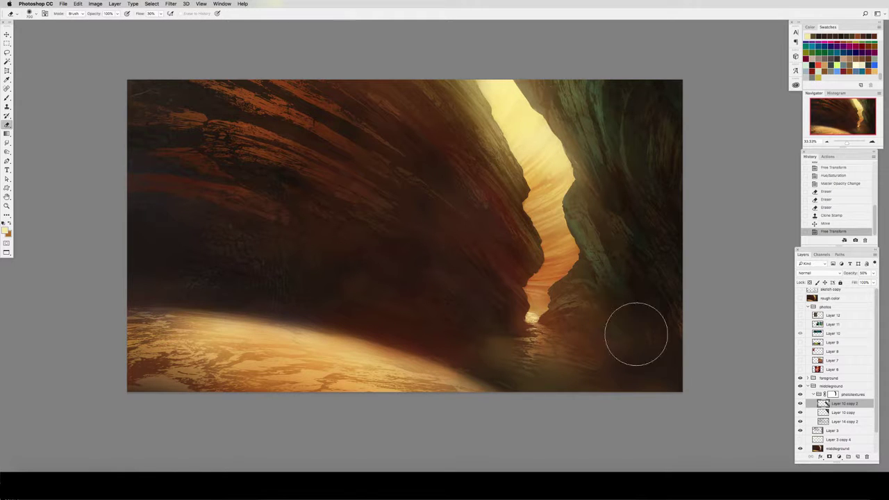
key("v")
left_click_drag(615, 222, 202, 113)
left_click(834, 223)
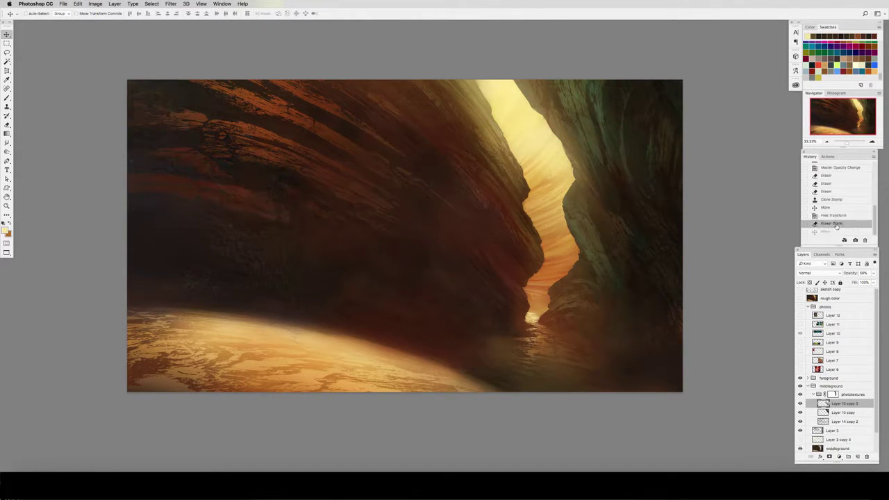
Duplicate the rock texture onto the small outcrop at the river's edge, scaling and rotating it to fit.
left_click_drag(618, 260, 558, 288)
key("super+t")
left_click_drag(556, 379, 535, 371)
left_click_drag(682, 208, 573, 265)
left_click_drag(553, 280, 599, 263)
key("Return")
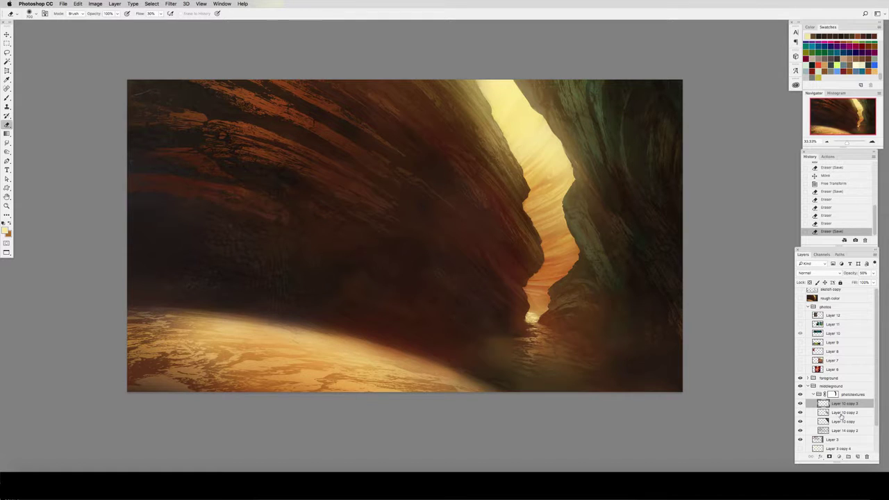
key("v")
left_click_drag(629, 215, 421, 230)
key("super+t")
left_click_drag(483, 392, 517, 338)
key("Escape")
left_click(834, 224)
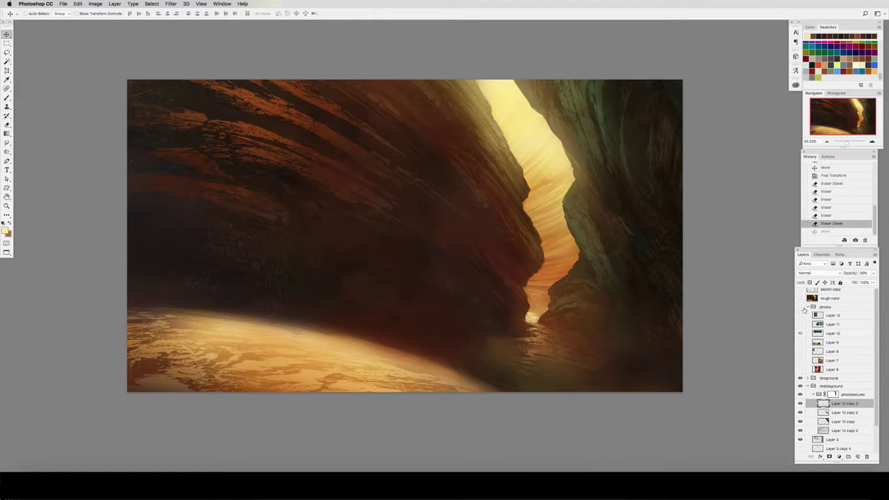
Show the stony ground photo, Layer 9, duplicate it into the phototextures group and hide the photos group.
left_click(800, 307)
left_click(801, 343)
left_click_drag(851, 399, 851, 399)
left_click(800, 307)
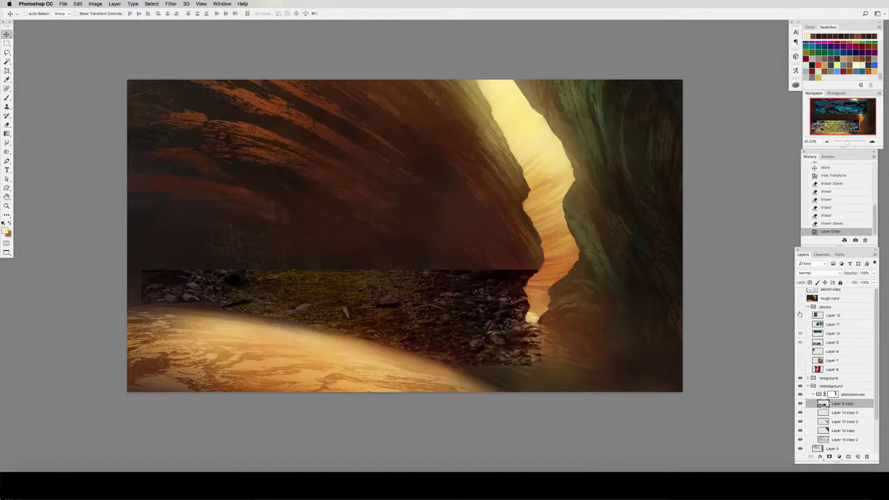
Move the Layer 9 copy onto the river area, then rotate and scale it across the riverbed.
left_click_drag(486, 324, 646, 366)
key("super+t")
left_click_drag(712, 306, 591, 344)
left_click_drag(552, 358, 638, 351)
Warp the stony ground texture so it follows the riverbed and spreads past the canvas edge.
right_click(621, 345)
left_click(638, 390)
left_click_drag(671, 405, 750, 395)
left_click_drag(676, 337, 646, 337)
left_click_drag(596, 407, 636, 448)
left_click_drag(387, 312, 377, 306)
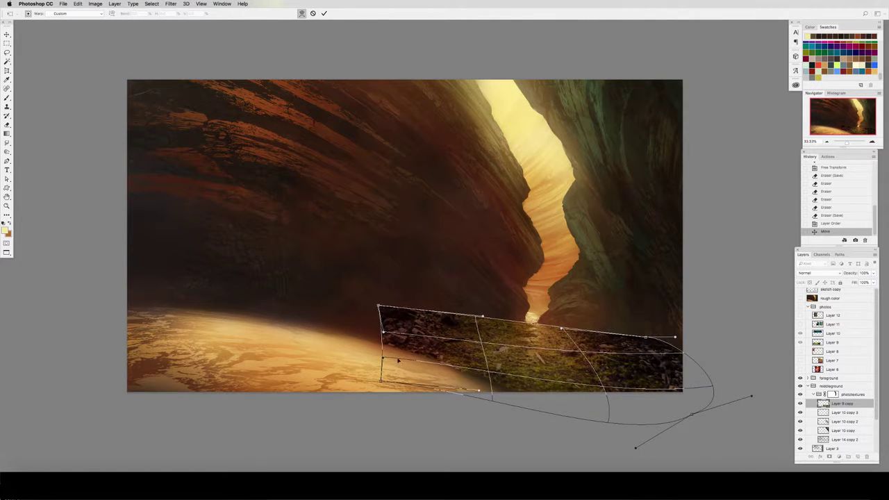
left_click_drag(381, 380, 346, 386)
left_click_drag(348, 363, 291, 372)
left_click_drag(377, 306, 406, 310)
left_click_drag(404, 334, 374, 340)
left_click_drag(502, 319, 548, 327)
left_click_drag(562, 328, 522, 327)
key("Return")
Blend the Layer 9 copy into the river with a Hue/Saturation adjustment, 30% opacity and soft erasing, and flip the canvas horizontally.
key("ctrl+u")
key("Return")
key("e")
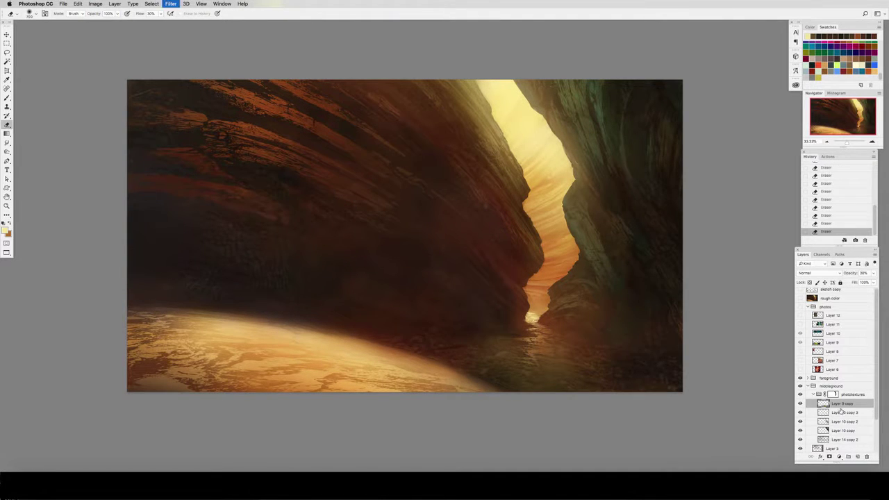
key("ctrl+shift+h")
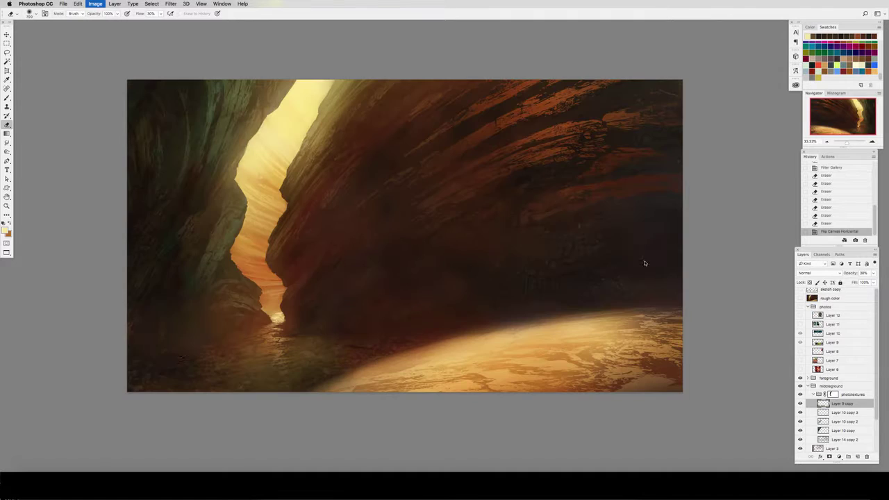
Show the photos group, duplicate the brown cliff photo, Layer 12, into the middleground phototextures group and hide the photos again.
left_click(801, 307)
left_click(800, 315)
key("v")
left_click_drag(840, 318, 846, 381)
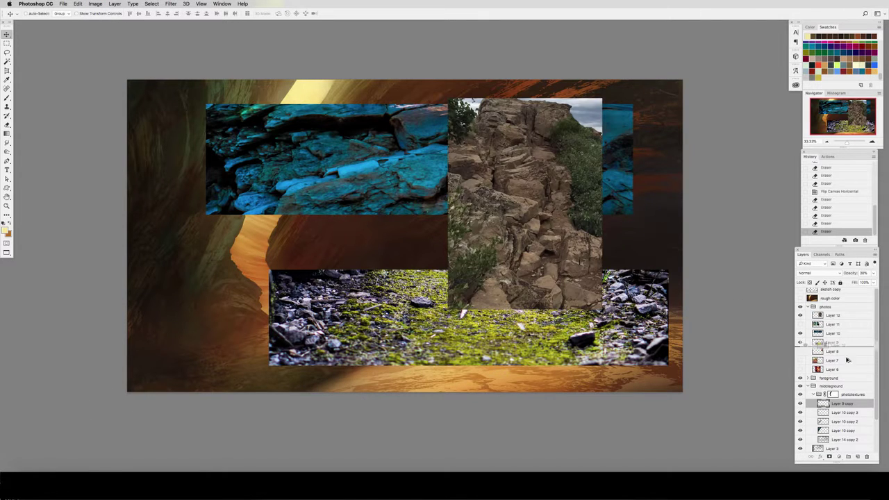
left_click(800, 307)
Move the Layer 12 copy to the rocks beside the river, then scale and reorient it to fit there.
key("ctrl+t")
left_click_drag(580, 146, 248, 329)
left_click_drag(271, 282, 257, 311, "shift")
key("Return")
key("ctrl+t")
right_click(211, 317)
left_click(253, 353)
right_click(203, 318)
left_click(238, 406)
left_click_drag(211, 321, 198, 324)
Warp the Layer 12 copy so the rock texture slopes down along the bank to the water's edge.
right_click(197, 324)
left_click(227, 374)
left_click_drag(208, 363, 254, 377)
left_click_drag(159, 287, 125, 243)
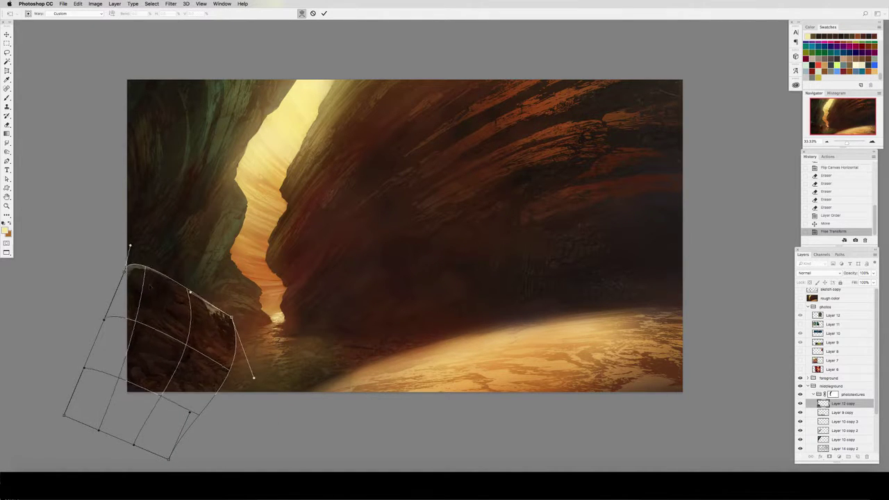
left_click_drag(228, 315, 267, 330)
mouse_move(161, 361)
left_mouse_down()
mouse_move(173, 342)
mouse_move(162, 353)
left_mouse_up()
left_click_drag(269, 383, 292, 381)
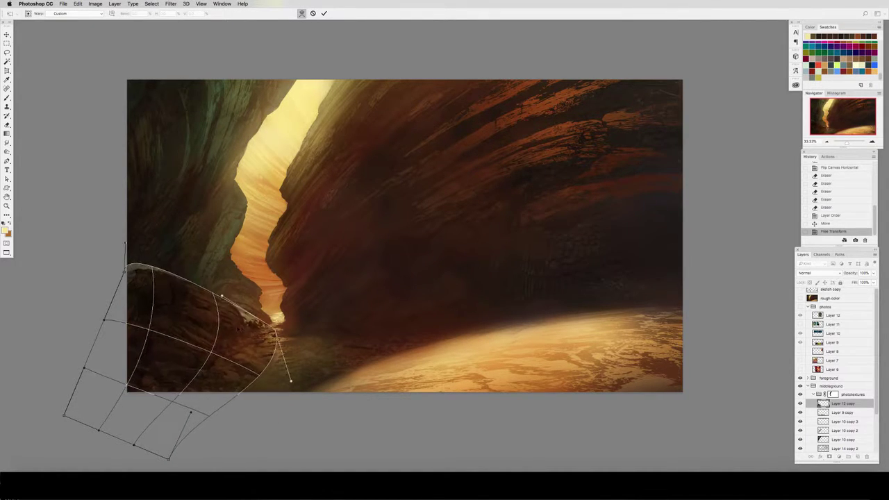
key("Return")
Erase the Layer 12 copy's hard edges and transform it again to refine its size and position on the bank.
key("e")
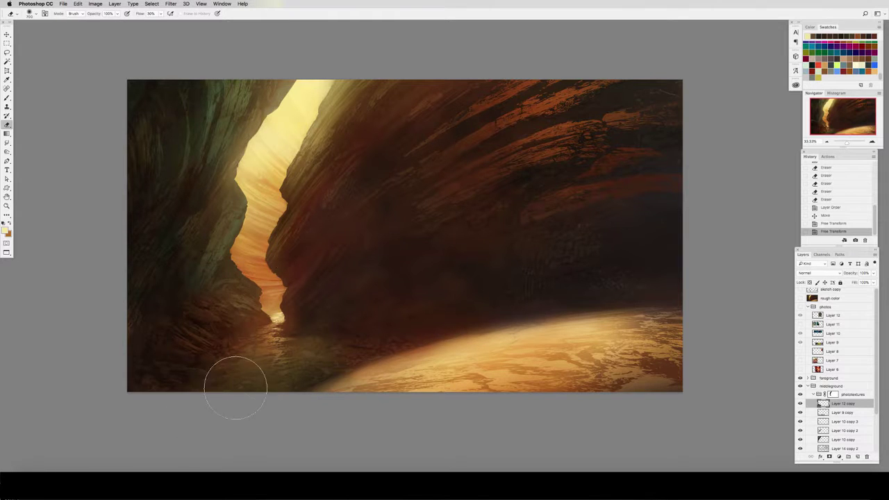
key("super+t")
left_click_drag(292, 469, 239, 419)
left_click_drag(224, 366, 221, 367)
key("Return")
Duplicate the Layer 12 copy onto the large dark canyon wall and reorient it there.
key("v")
left_click_drag(205, 305, 474, 286)
key("super+t")
right_click(464, 249)
left_click(491, 341)
key("Return")
Warp the second Layer 12 copy across the dark wall and set its opacity to 40%.
key("super+t")
right_click(484, 246)
left_click(509, 295)
left_click_drag(350, 286, 313, 313)
left_click_drag(396, 223, 387, 204)
left_click_drag(549, 316, 570, 300)
key("Return")
key("4")
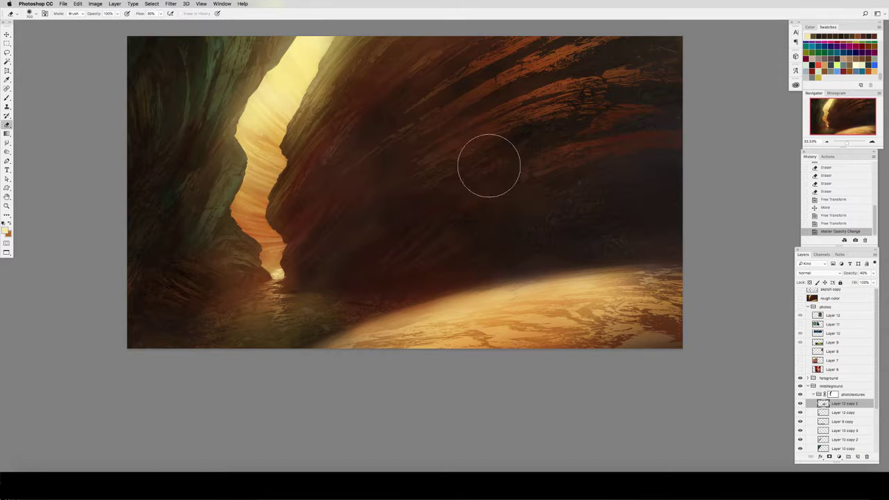
Merge all the photo texture layers in the middleground phototextures group into one layer.
key("super+e")
left_click(801, 404)
left_click(800, 403)
left_click(845, 449, "shift")
left_click_drag(876, 402, 876, 414)
key("super+e")
Erase part of the merged rock texture on the large wall and compare the painting with and without it.
left_click(799, 403)
left_click(800, 404)
key("3")
left_click_drag(377, 162, 375, 118)
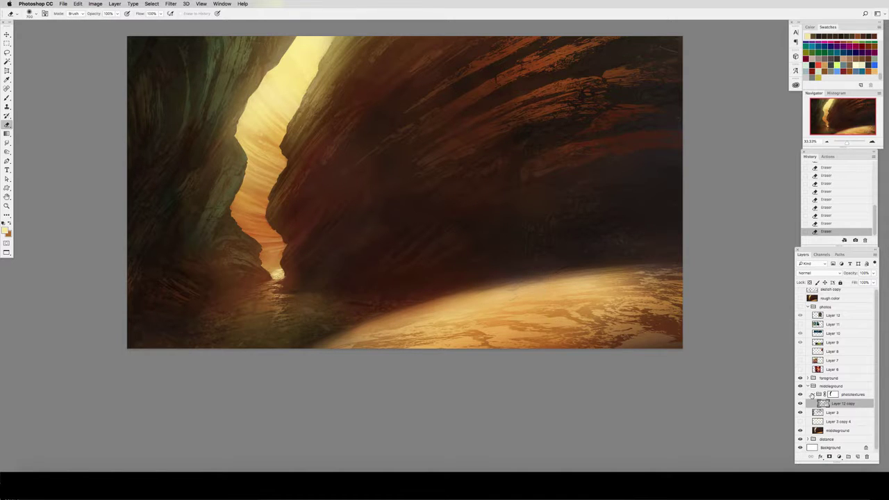
left_click(801, 396)
left_click(801, 396)
Duplicate the stony ground photo, Layer 9, into the foreground group below Layer 2 and hide the photos group.
left_click(800, 324)
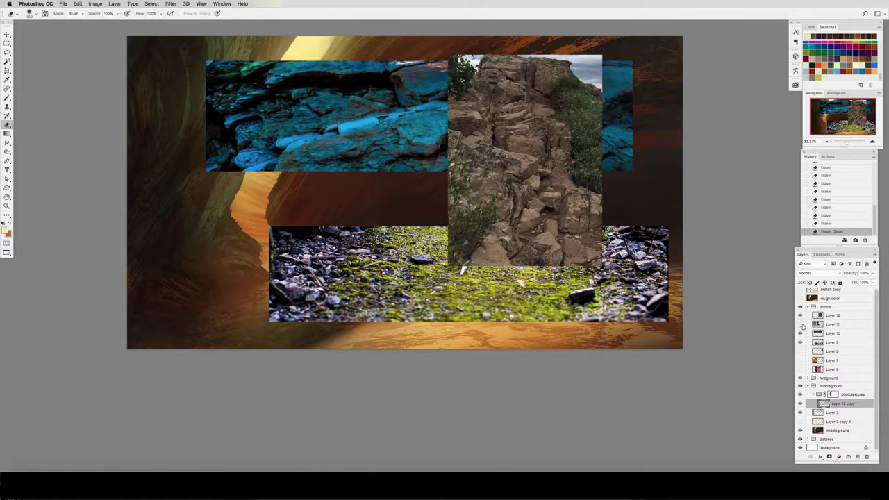
left_click(810, 386)
left_click(809, 378)
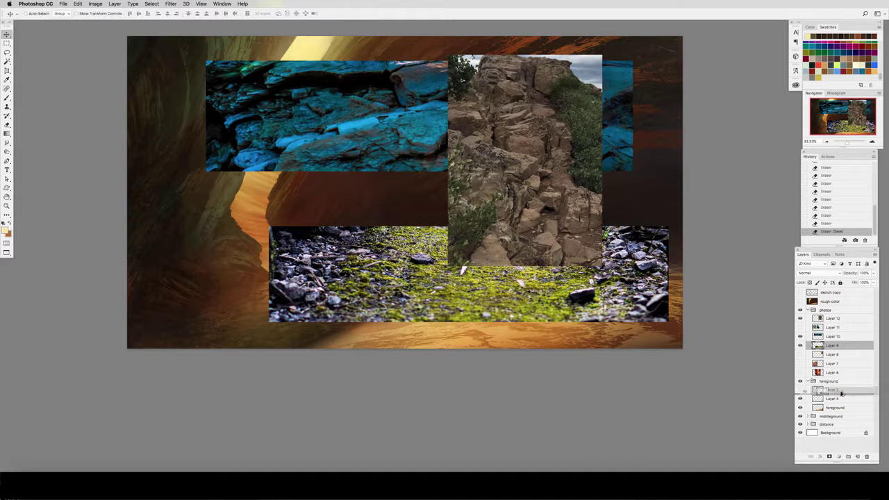
left_click_drag(842, 394, 842, 395)
left_click(801, 311)
Group the Layer 9 copy as phototextures and mask the group to the foreground layer's outline.
key("super+g")
left_click(818, 426, "super")
left_click(830, 457)
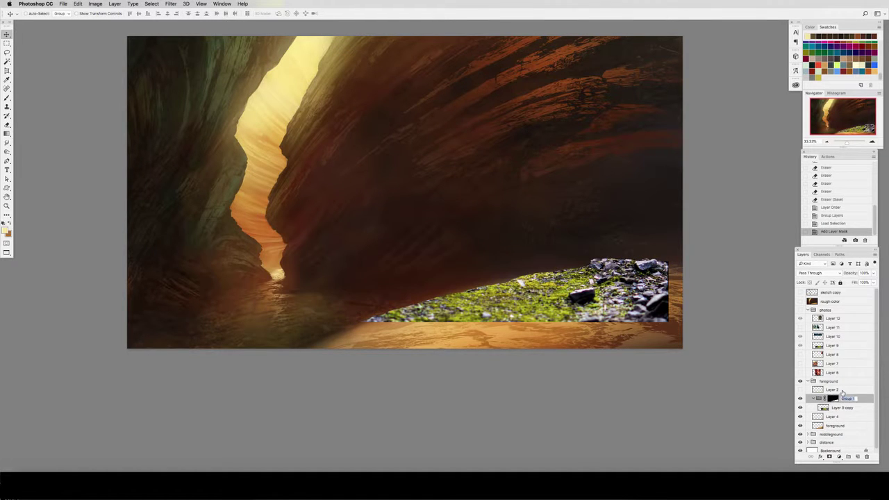
Move the Layer 9 copy down over the foreground mound and set the phototextures group's blend mode to Soft Light.
left_click(844, 408)
left_click_drag(589, 316, 626, 362)
left_click(856, 399)
left_click(820, 273)
left_click(821, 362)
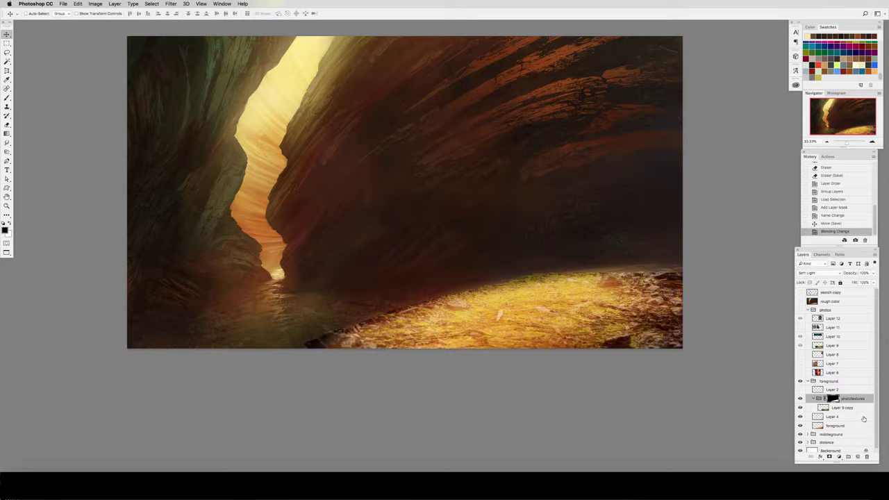
Warp the foreground Layer 9 copy so the ground texture follows the curve of the sunlit mound.
left_click(846, 408)
key("super+t")
right_click(659, 294)
left_click(676, 343)
left_click_drag(704, 273, 783, 257)
left_click_drag(445, 277, 442, 295)
left_click_drag(305, 273, 293, 293)
left_click_drag(544, 288, 580, 278)
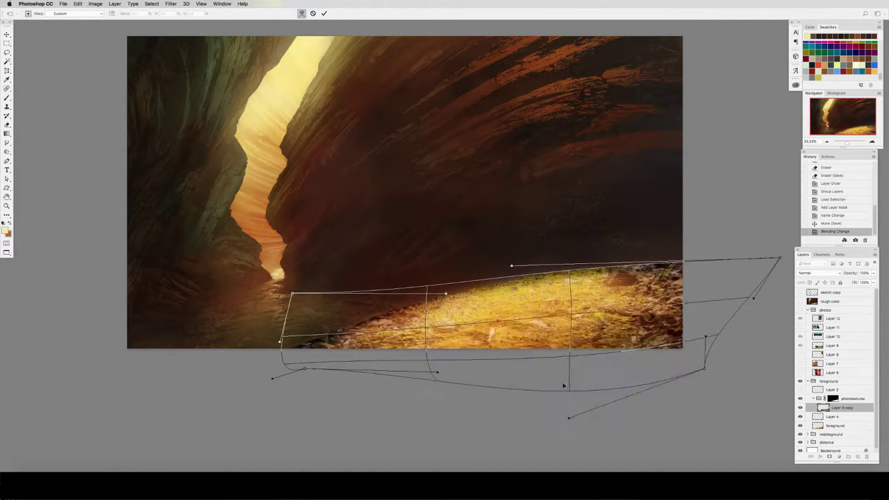
left_click_drag(554, 341, 537, 319)
mouse_move(304, 347)
left_mouse_down()
mouse_move(297, 356)
mouse_move(289, 349)
left_mouse_up()
key("Return")
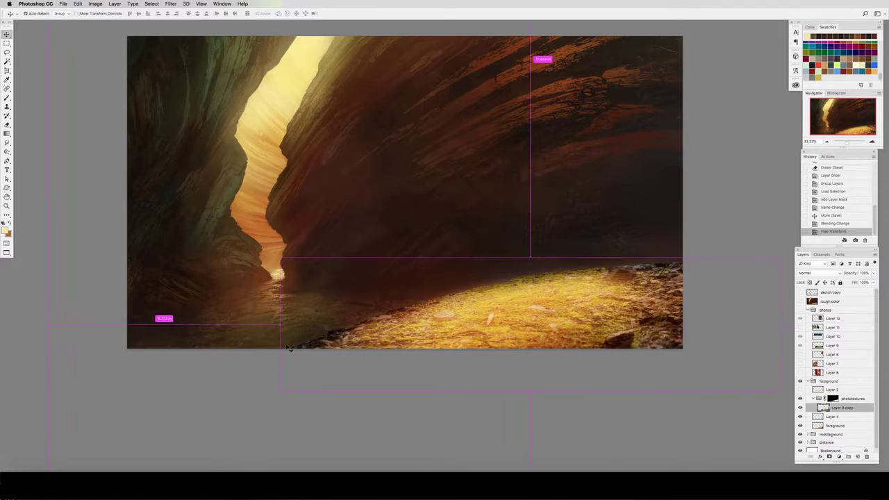
Apply a Filter Gallery effect to the Layer 9 copy on the foreground mound.
left_click(171, 4)
left_click(186, 35)
left_click(831, 24)
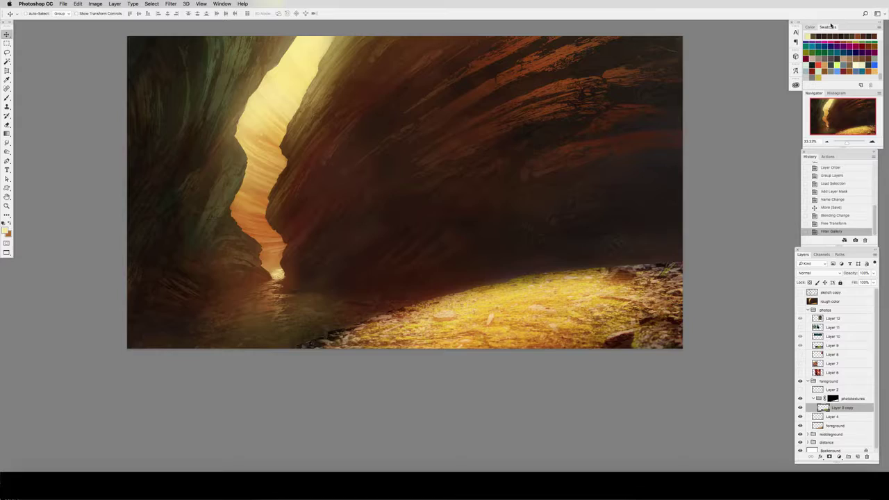
Erase the ground texture along the mound's upper edge so it fades out, and save the painting.
key("e")
left_click_drag(278, 342, 399, 284)
left_click_drag(410, 278, 464, 264)
left_click_drag(487, 257, 663, 238)
left_click_drag(663, 238, 684, 244)
key("super+s")
Reapply the last filter to the foreground ground texture, adjust its hue and saturation, compare the result and save.
key("super+f")
key("super+l")
key("ctrl+u")
mouse_move(344, 162)
left_mouse_down()
mouse_move(326, 180)
mouse_move(349, 164)
mouse_move(336, 162)
left_mouse_up()
left_click(419, 142)
key("super+u")
key("Return")
key("super+z")
key("super+z")
left_click(801, 408)
left_click(800, 408)
key("super+s")
Clone nearby ground texture over the dark rock near the mound's corner, save, and flip the canvas horizontally.
key("s")
left_click(653, 339, "alt")
left_click_drag(620, 341, 590, 345)
left_click(653, 325)
key("super+s")
key("super+shift+h")
Duplicate the cliff photo, Layer 12, into the foreground phototextures group and hide the photos group.
left_click(801, 311)
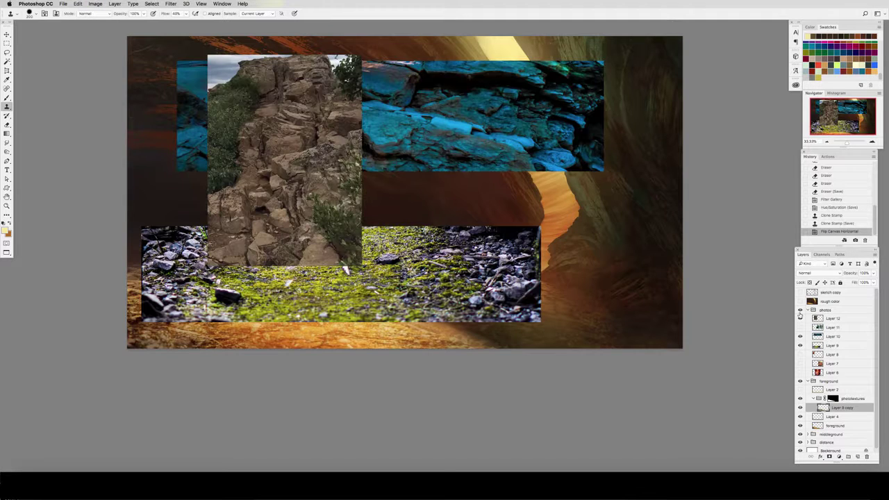
key("v")
mouse_move(834, 321)
left_mouse_down()
mouse_move(833, 397)
mouse_move(844, 405)
left_mouse_up()
left_click(801, 310)
Rotate, scale and position the Layer 12 copy over the foreground mound and set its opacity to 67%.
left_click_drag(386, 194, 304, 353)
key("super+t")
left_click_drag(280, 317, 619, 317)
left_click_drag(552, 309, 438, 318)
left_click_drag(535, 297, 535, 324)
key("Return")
key("6")
key("7")
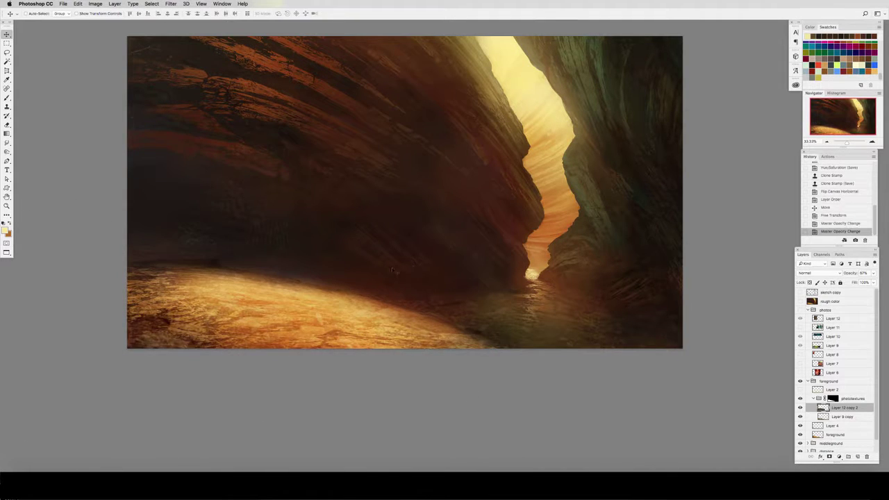
Erase the cliff texture's edges on the foreground mound, merge it with the Layer 9 copy and compare the result.
left_click(800, 408)
left_click(800, 408)
key("e")
mouse_move(338, 227)
left_mouse_down()
mouse_move(173, 240)
mouse_move(278, 250)
left_mouse_up()
left_click_drag(468, 292, 486, 326)
left_click_drag(479, 333, 417, 361)
left_click_drag(209, 368, 139, 354)
key("super+e")
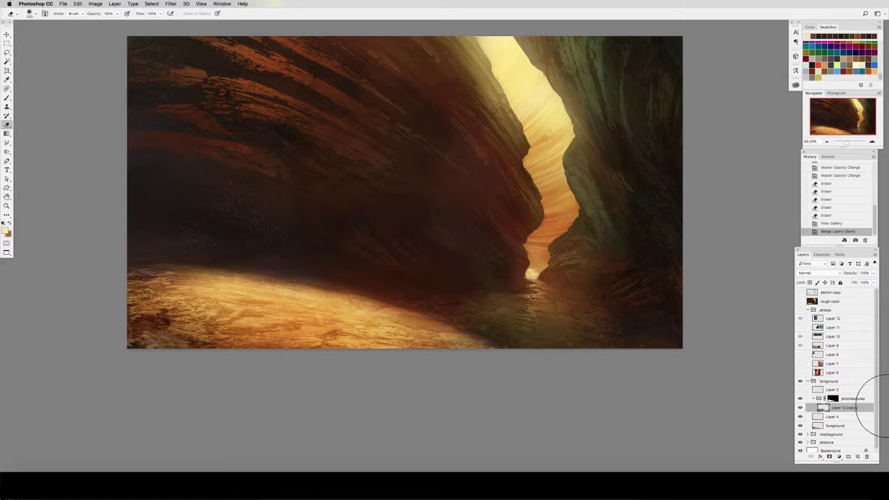
left_click(801, 408)
left_click(801, 409)
Group the distance group's photo textures, Layer 5 and distance layers together below Layer 1.
left_click(813, 381)
left_click(738, 4)
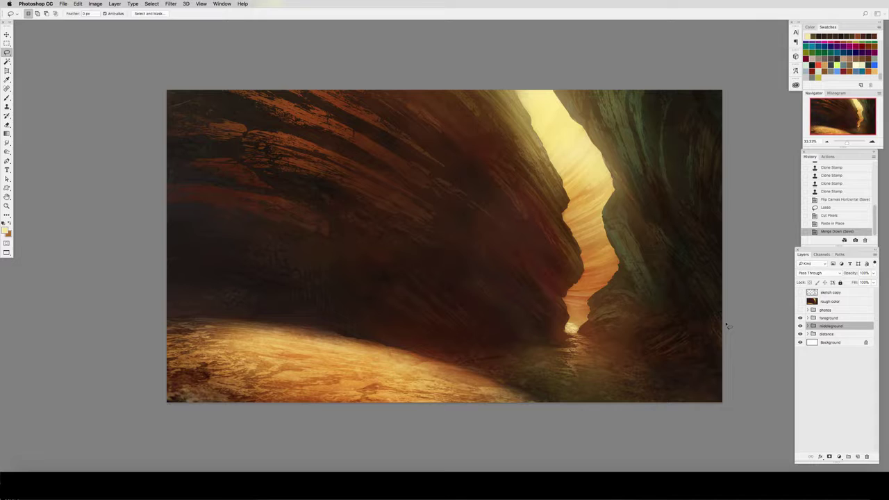
left_click(813, 334)
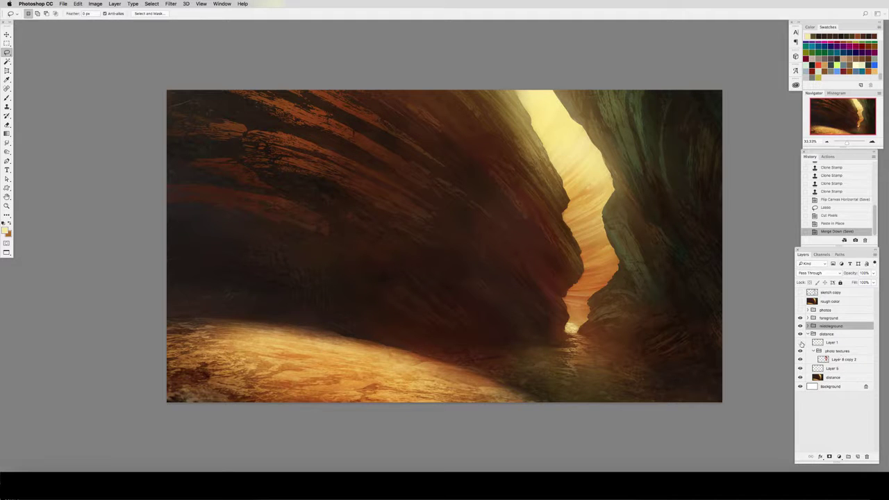
left_click(800, 342)
left_click(800, 343)
left_click(836, 351)
left_click(838, 376, "shift")
key("super+g")
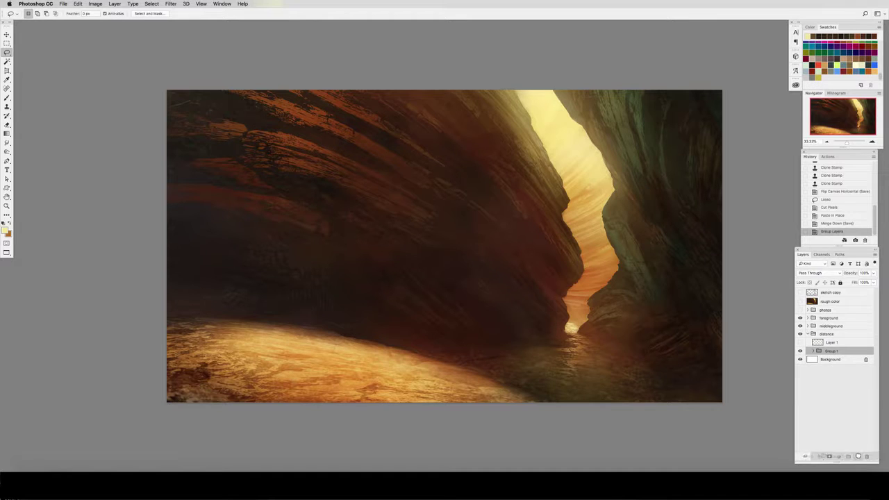
Duplicate Group 1 in the distance group, merge the copy into a single layer and save the document.
left_click_drag(859, 456, 858, 457)
key("super+e")
left_click(799, 352)
left_click(800, 353)
key("super+s")
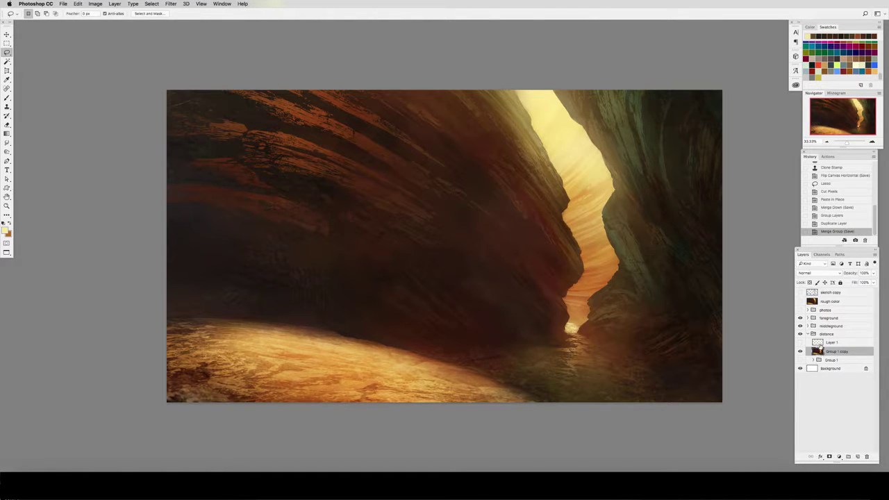
left_click(818, 343, "super")
key("super+d")
left_click(799, 343)
left_click(800, 343)
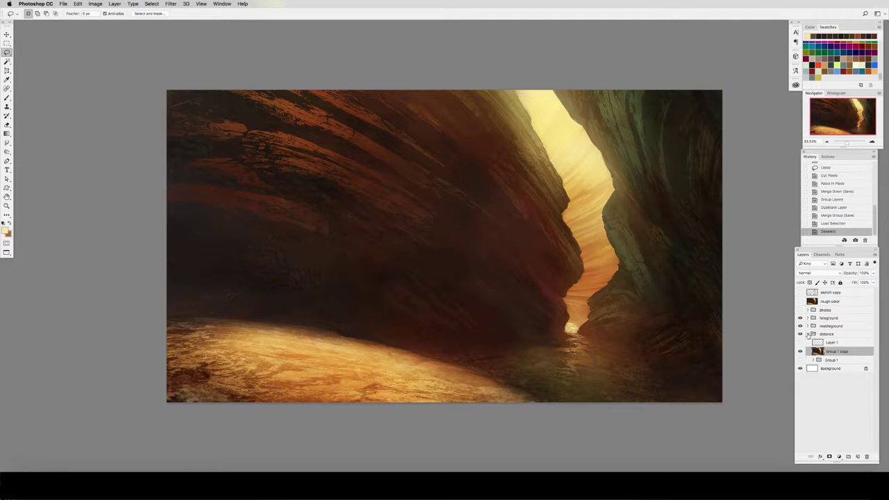
Move Layer 3 copy 4 above the phototextures group inside the middleground group.
left_click(813, 334)
left_click(813, 326)
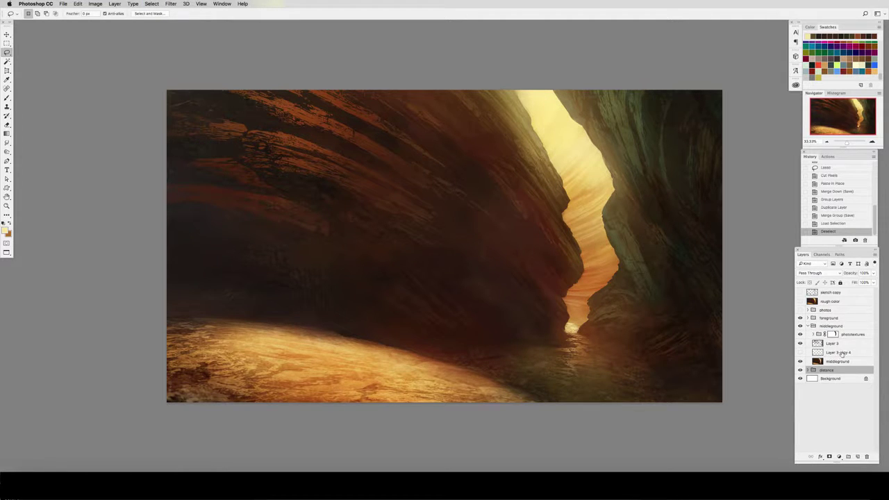
left_click_drag(842, 353, 834, 336)
left_click(800, 335)
left_click(800, 335)
Group the middleground layers from phototextures down to middleground, duplicate that group and merge the copy into one layer.
left_click(844, 345)
left_click(845, 363, "shift")
key("super+g")
left_click_drag(832, 343, 858, 456)
key("super+e")
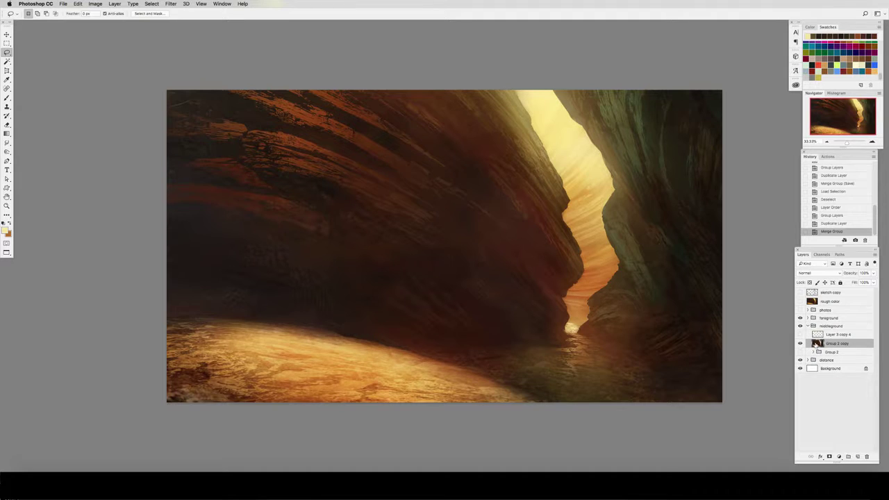
left_click(809, 326)
Group the foreground layers from phototextures down to foreground, duplicate that group and merge the copy into one layer.
left_click(809, 318)
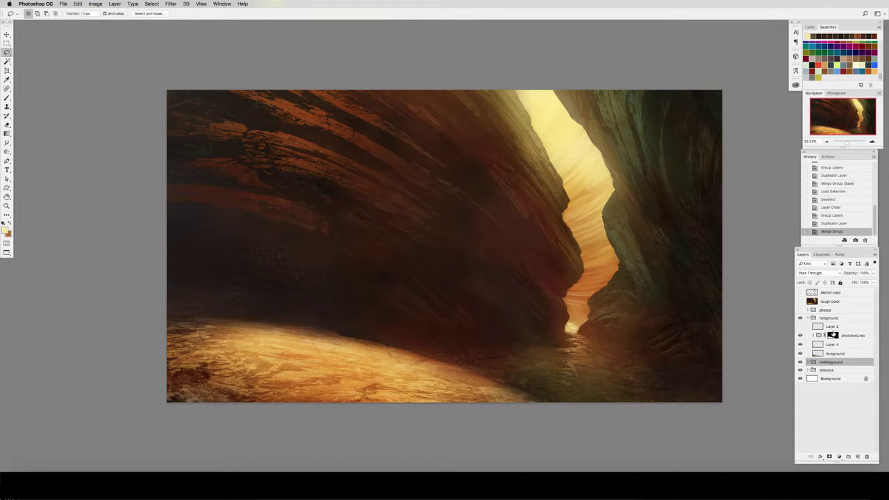
left_click(844, 335)
left_click(842, 355, "shift")
key("super+g")
left_click_drag(833, 337, 857, 457)
key("super+e")
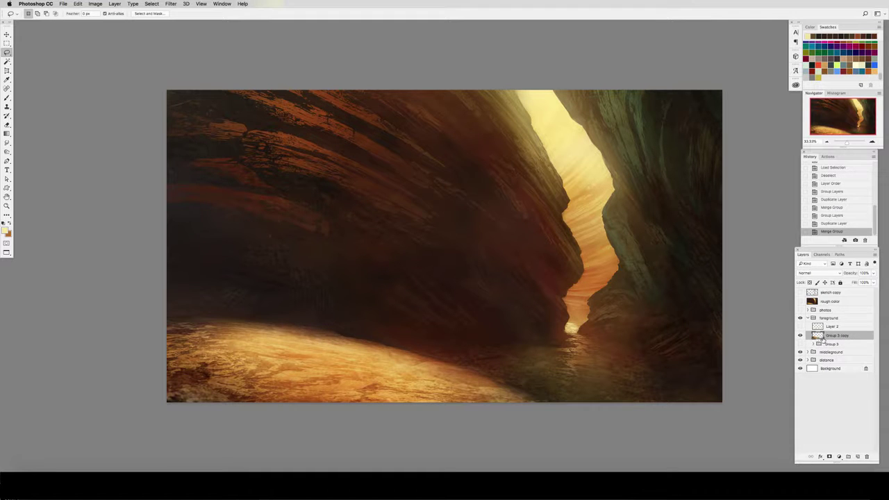
Compare the foreground with Layer 2 shown and hidden on the normal and mirrored canvas, saving the document.
left_click(800, 327)
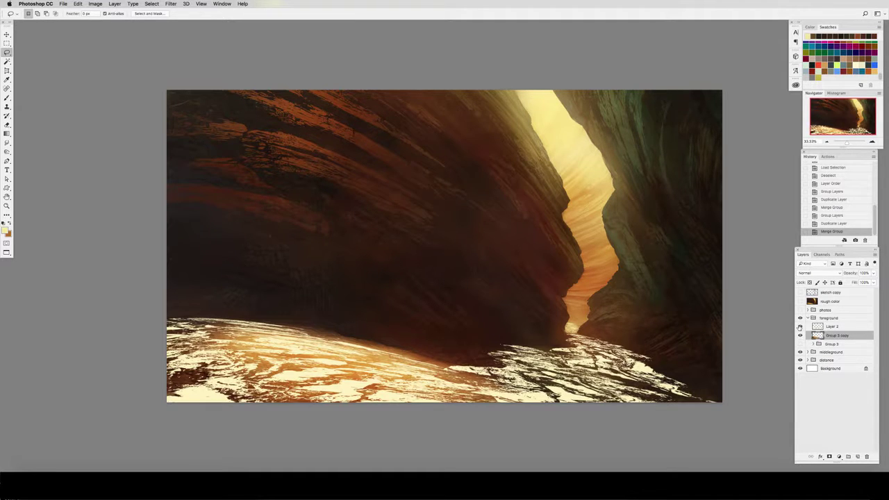
left_click(800, 326)
left_click(800, 326)
key("super+shift+h")
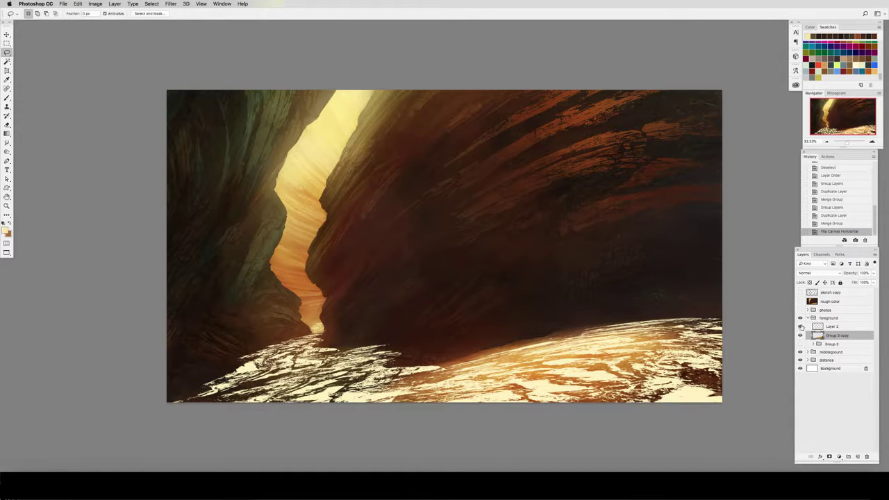
key("super+s")
left_click(800, 326)
left_click(800, 326)
left_click(799, 327)
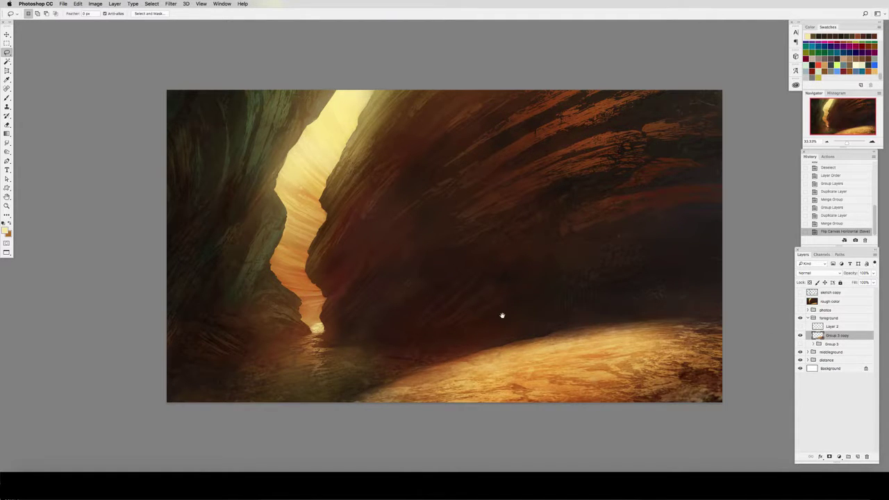
left_click_drag(502, 316, 517, 313)
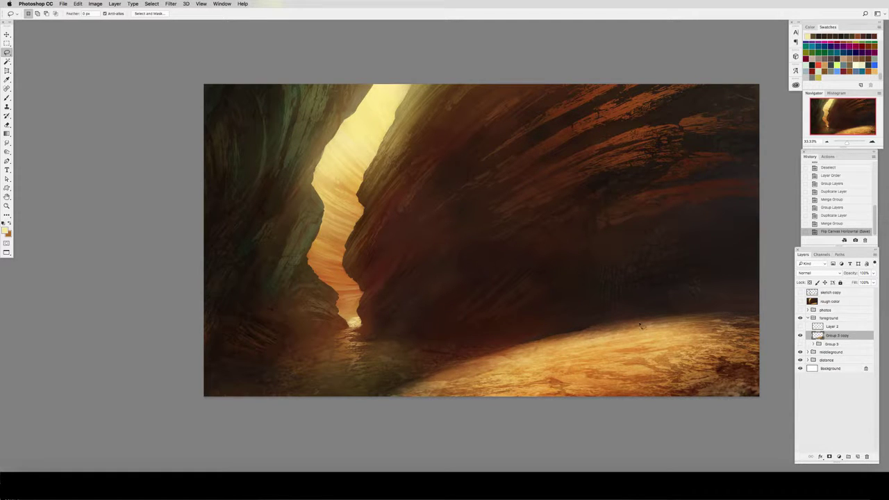
Flip the canvas horizontally and lock the transparent pixels of Group 2 copy in the middleground group.
left_click(813, 353)
left_click(837, 370)
key("z")
left_click(298, 252)
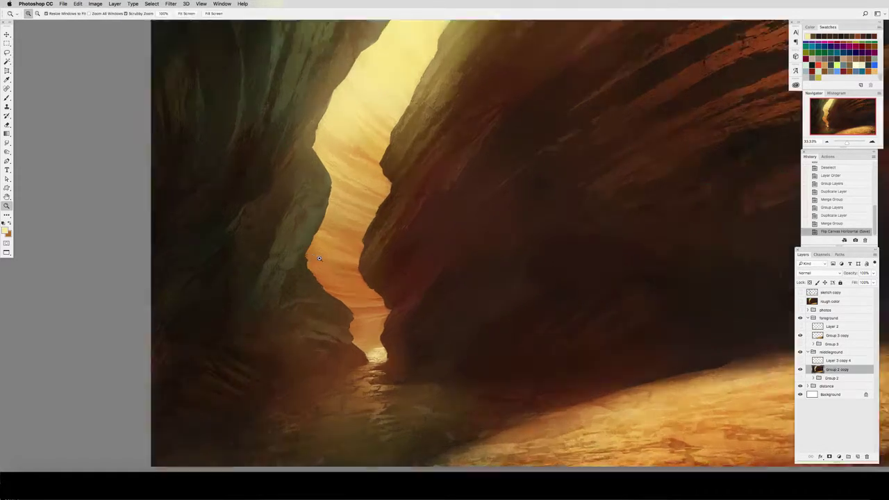
key("super+l")
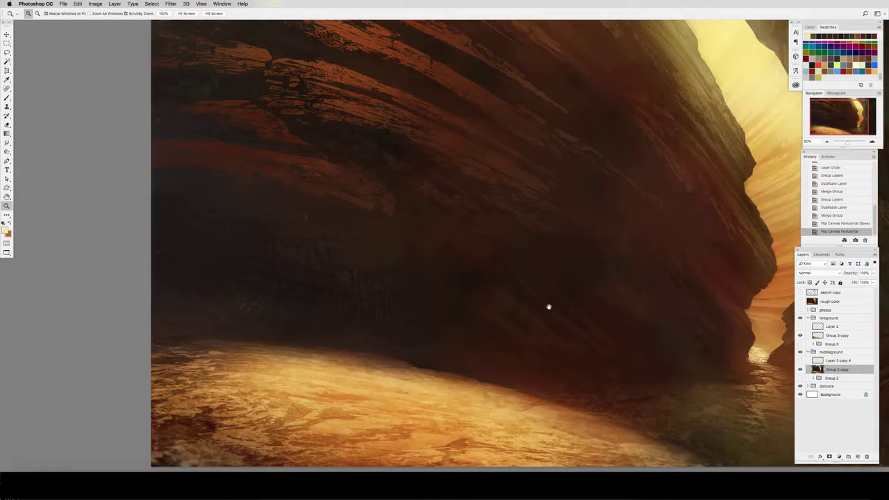
key("l")
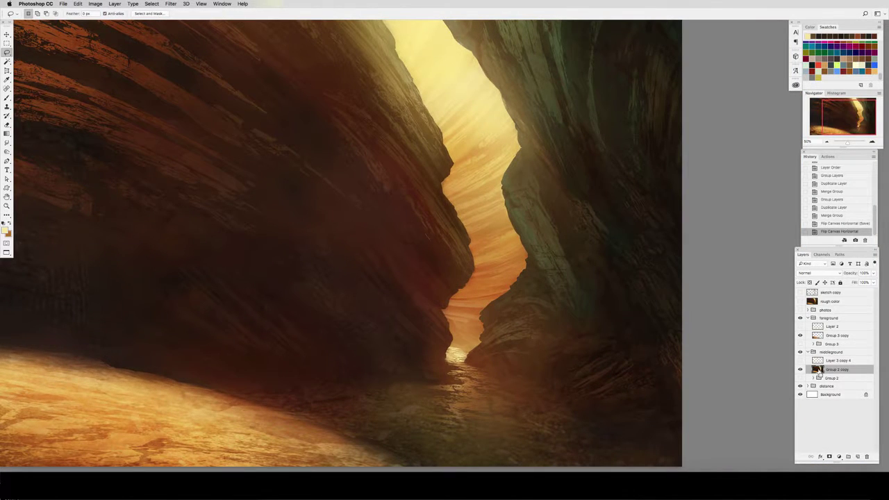
left_click(817, 370, "super")
key("super+d")
left_click(809, 283)
Lasso thin jagged selections along the green cliff's edge beside the bright canyon gap, adding each to the selection.
mouse_move(484, 313)
left_mouse_down()
mouse_move(474, 318)
mouse_move(489, 306)
left_mouse_up()
left_click_drag(486, 309, 500, 299)
left_click_drag(495, 303, 518, 280)
left_click_drag(515, 283, 524, 274)
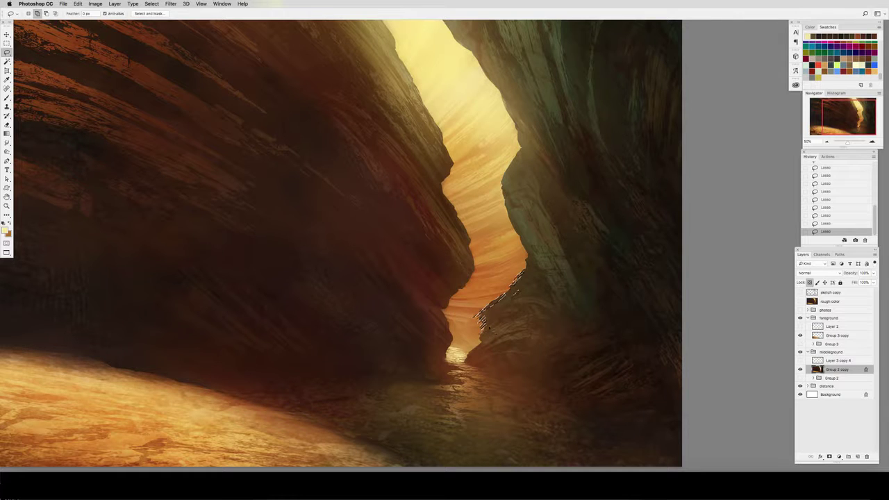
mouse_move(477, 346)
left_mouse_down()
mouse_move(485, 337)
mouse_move(465, 359)
left_mouse_up()
left_click_drag(522, 275, 528, 260)
mouse_move(520, 148)
left_mouse_down()
mouse_move(504, 175)
mouse_move(505, 199)
left_mouse_up()
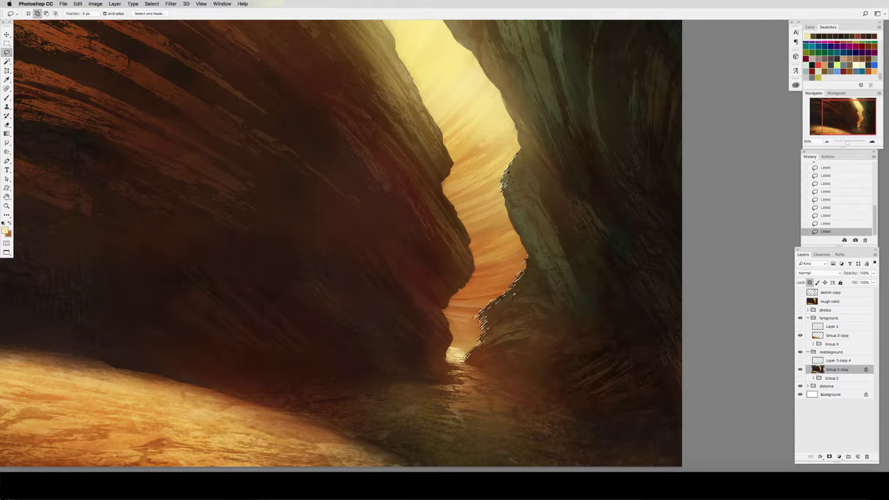
mouse_move(520, 149)
left_mouse_down()
mouse_move(517, 141)
mouse_move(520, 149)
left_mouse_up()
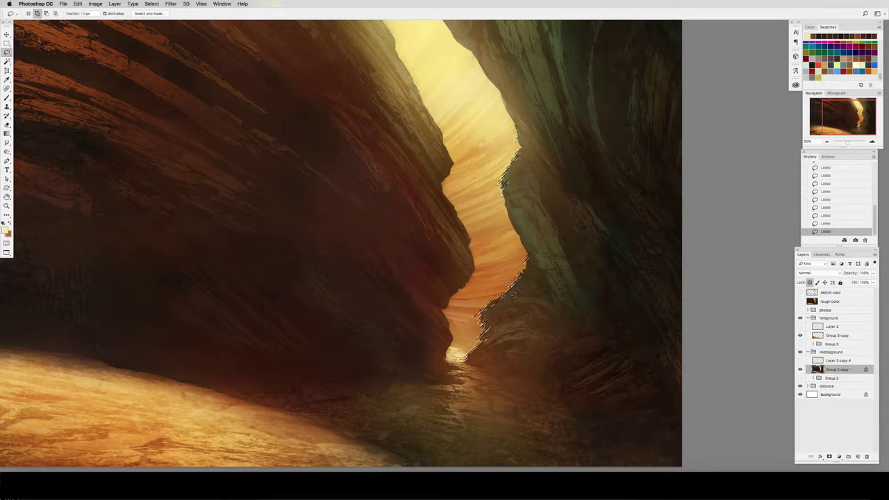
Set up a smaller soft brush with the pale yellow sampled from the canyon gap and hide the selection outline.
key("b")
scroll(475, 117, "up", 2)
left_click(474, 91, "alt")
key("super+h")
key("bracketleft")
key("bracketleft")
key("bracketleft")
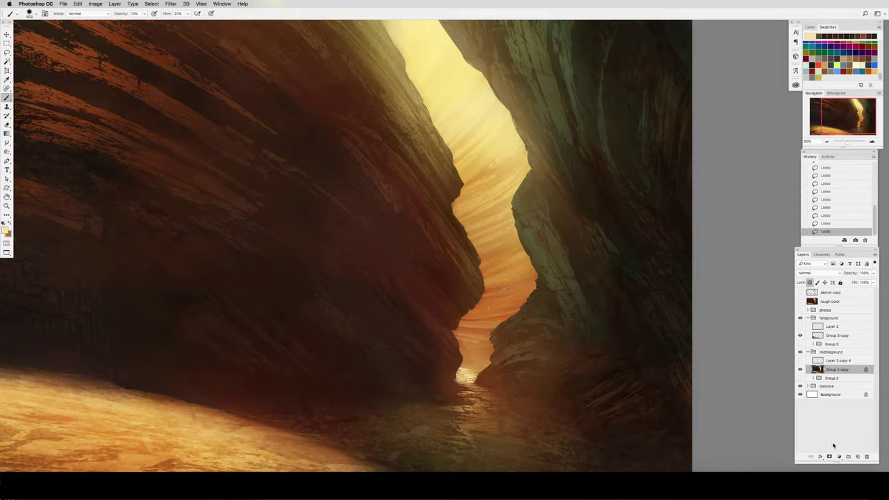
Paint pale yellow rim light inside the selected cliff edges at 60% opacity, discarding the first faint strokes.
key("ctrl+shift+alt+n")
key("bracketleft")
mouse_move(504, 297)
left_mouse_down()
mouse_move(483, 324)
mouse_move(498, 320)
mouse_move(492, 325)
left_mouse_up()
left_click(832, 216)
left_click(828, 209)
key("6")
left_click_drag(495, 320, 490, 324)
left_click_drag(493, 321, 490, 327)
left_click_drag(502, 316, 491, 328)
left_click_drag(510, 305, 497, 320)
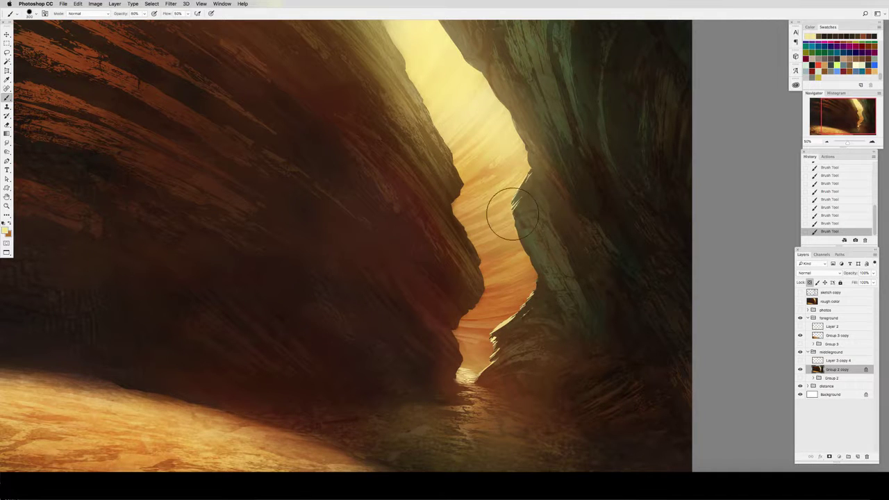
Deselect, choose a thin textured brush with orange sampled from the gap, and add a new layer above Group 2 copy.
key("ctrl+d")
left_click(32, 14)
left_click(93, 148)
left_click(517, 268, "alt")
left_click_drag(518, 235, 528, 255)
key("ctrl+shift+alt+n")
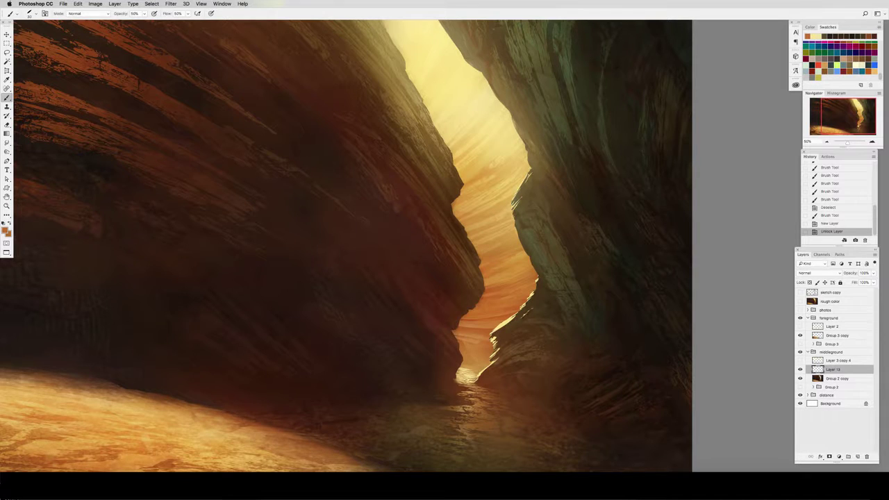
Paint fine highlight strokes along the lit ridge at the base of the green cliff beside the water.
left_click_drag(498, 332, 503, 325)
left_click_drag(501, 329, 507, 322)
left_click_drag(505, 325, 512, 319)
left_click_drag(510, 322, 517, 316)
left_click_drag(515, 318, 527, 306)
left_click_drag(523, 310, 530, 301)
left_click_drag(523, 319, 528, 312)
left_click_drag(500, 350, 492, 362)
left_click(464, 91, "alt")
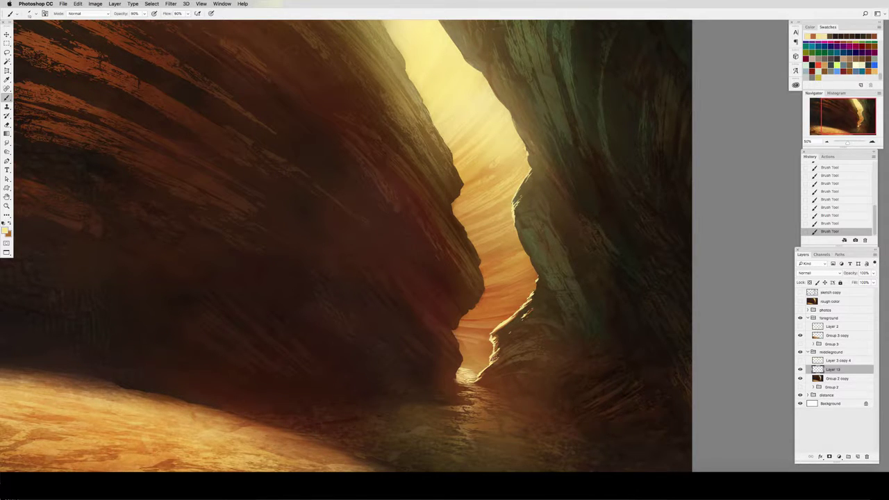
left_click_drag(497, 230, 482, 321)
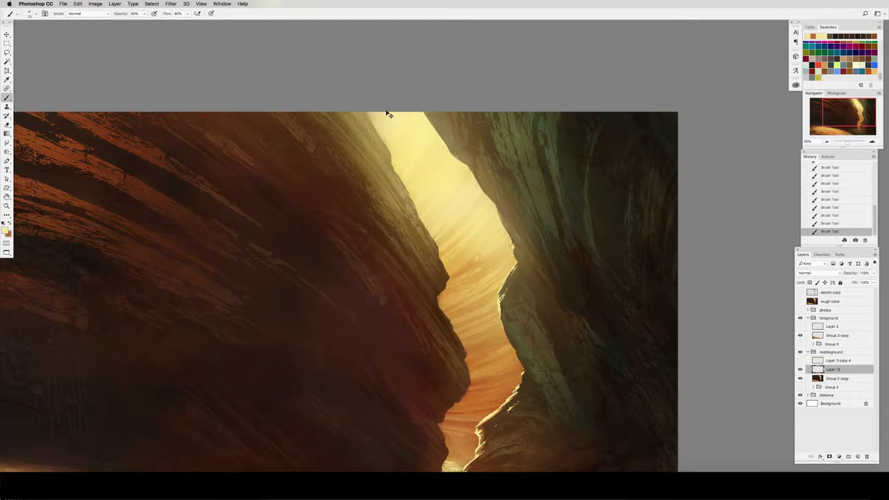
Flip the canvas horizontally and paint over the green cliff's upper edge along the gap with sampled nearby colours.
key("super+shift+h")
left_click_drag(218, 221, 504, 214)
left_click(362, 126, "alt")
key("bracketright")
key("bracketright")
key("bracketright")
left_click_drag(382, 106, 362, 133)
left_click(339, 154, "alt")
left_click_drag(336, 161, 301, 215)
left_click(324, 175, "alt")
left_click(306, 198, "alt")
left_click(298, 210, "alt")
Paint rock texture strokes across the upper face of the green cliff with a larger brush and sampled rock colours.
left_click(215, 145, "alt")
key("bracketright")
key("bracketright")
key("bracketright")
left_click(282, 167, "alt")
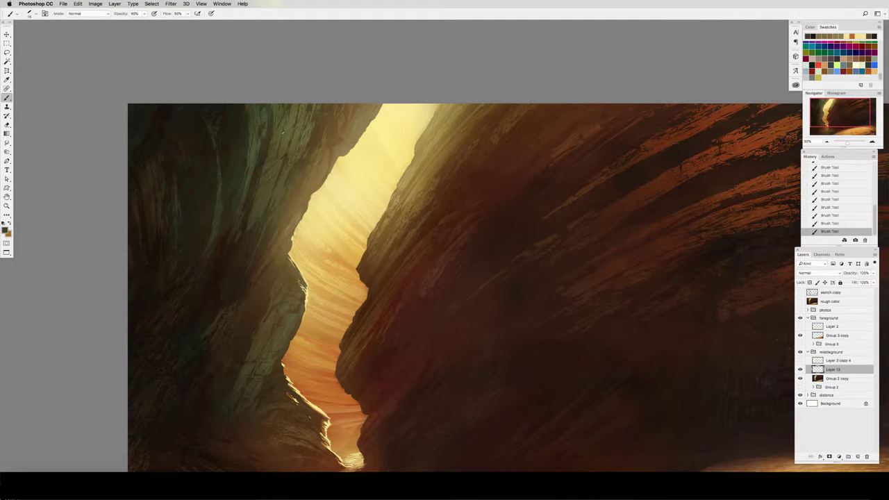
left_click(274, 182, "alt")
left_click(281, 167, "alt")
left_click(299, 146, "alt")
left_click(348, 132, "alt")
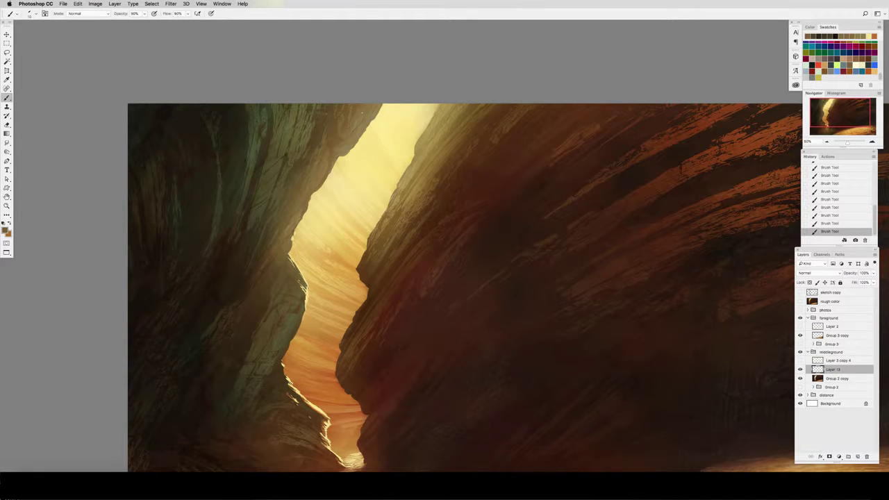
left_click(278, 274, "alt")
Extend the pale yellow rim light around the notch in the green cliff's edge, lower the opacity to 40% and save.
key("x")
left_click(300, 237, "alt")
mouse_move(293, 242)
left_mouse_down()
mouse_move(290, 253)
mouse_move(373, 212)
left_mouse_up()
key("4")
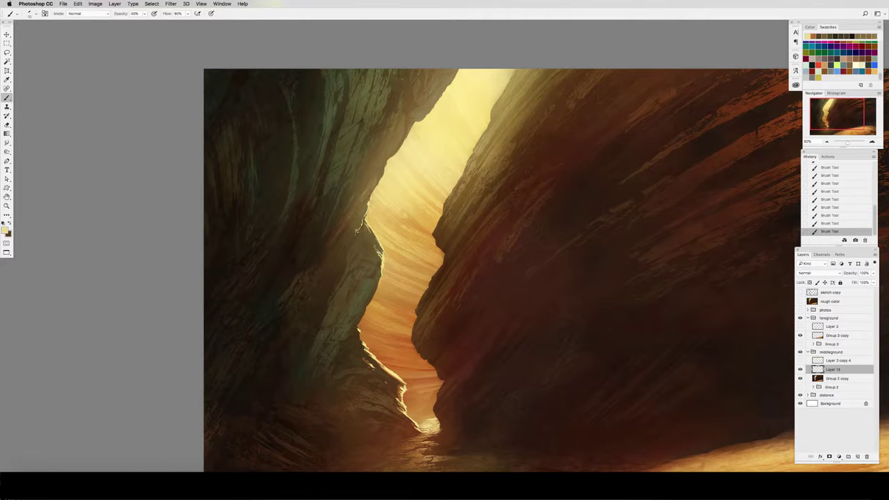
left_click(338, 283, "alt")
key("super+s")
Flip the canvas horizontally and refine the notch in the green cliff's edge with short strokes at 90% opacity.
key("super+shift+h")
left_click_drag(757, 243, 269, 242)
key("9")
left_click_drag(382, 221, 377, 206)
left_click_drag(379, 208, 376, 196)
mouse_move(376, 194)
left_mouse_down()
mouse_move(377, 182)
mouse_move(379, 198)
left_mouse_up()
left_click_drag(379, 201, 382, 214)
left_click_drag(382, 217, 379, 237)
left_click_drag(377, 236, 370, 246)
left_click_drag(373, 243, 383, 225)
Paint cracks and shading on the green cliff below the notch with sampled dark and light colours, and save.
left_click(388, 233, "alt")
left_click(389, 318, "alt")
left_click_drag(387, 328, 388, 322)
left_click(462, 342, "alt")
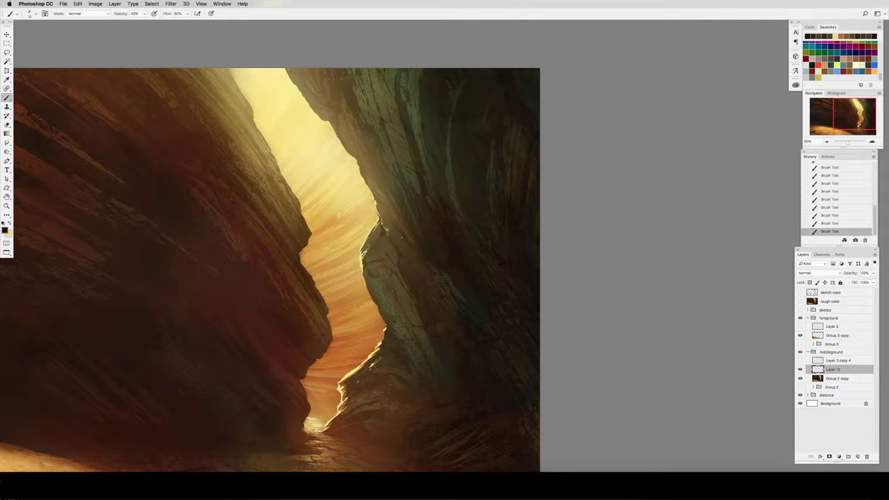
scroll(422, 276, "down", 5)
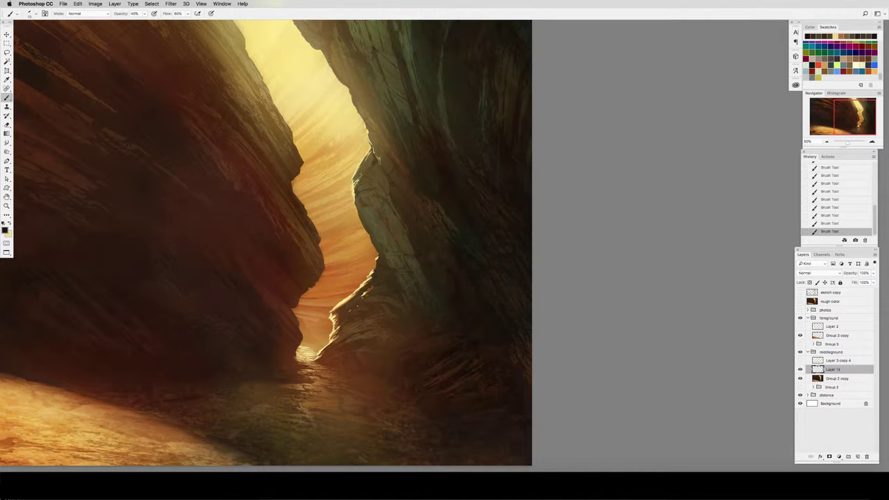
left_click_drag(333, 278, 427, 225)
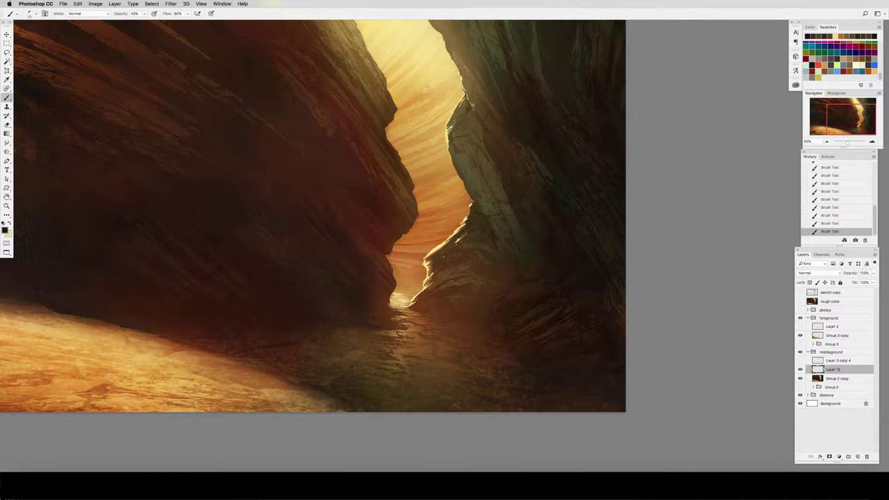
key("x")
key("x")
key("x")
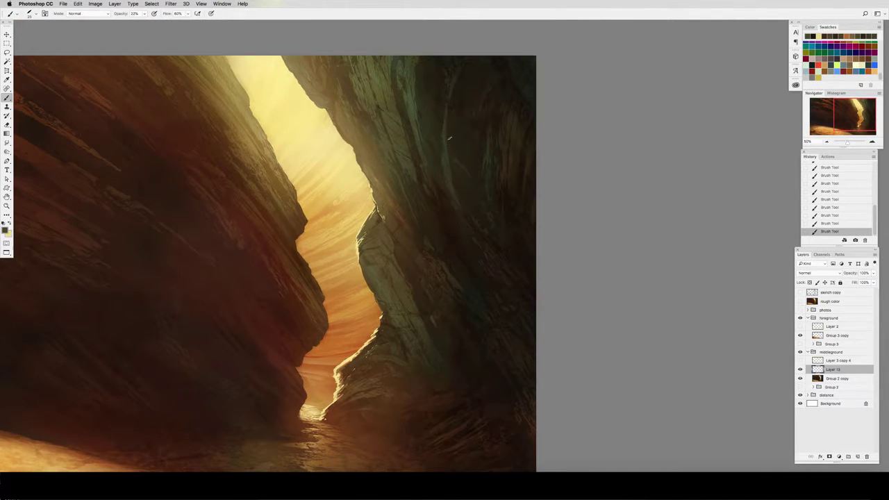
key("super+s")
Flip the canvas horizontally, erase excess paint near the green cliff's base and add dark brush detail to the rock.
key("super+shift+h")
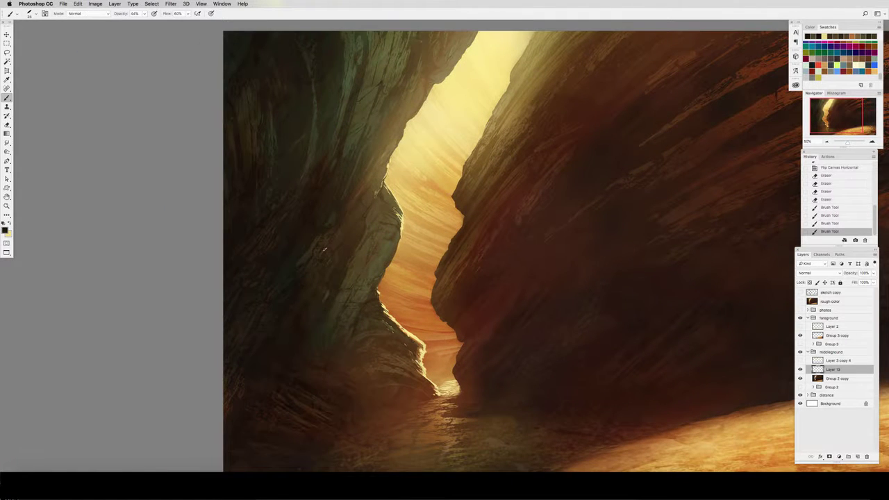
mouse_move(325, 250)
left_mouse_down()
mouse_move(332, 277)
mouse_move(443, 181)
left_mouse_up()
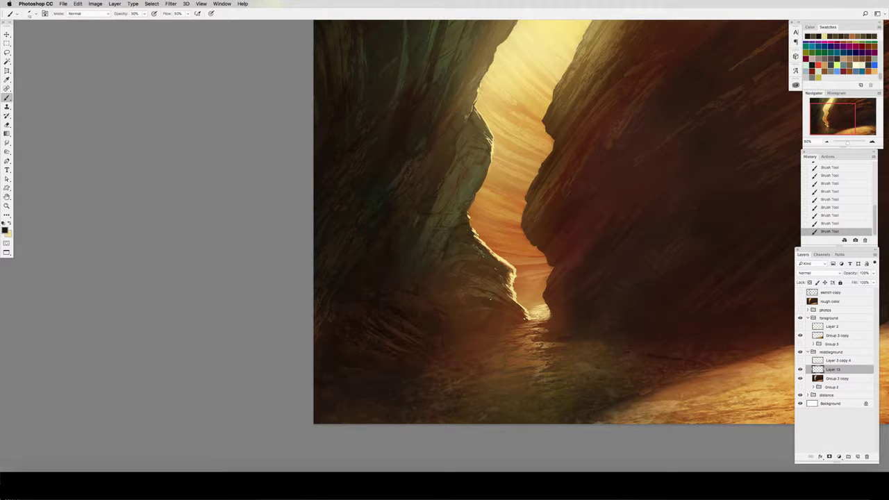
key("e")
mouse_move(489, 306)
left_mouse_down()
mouse_move(449, 290)
mouse_move(430, 294)
left_mouse_up()
key("b")
scroll(448, 224, "up", 3)
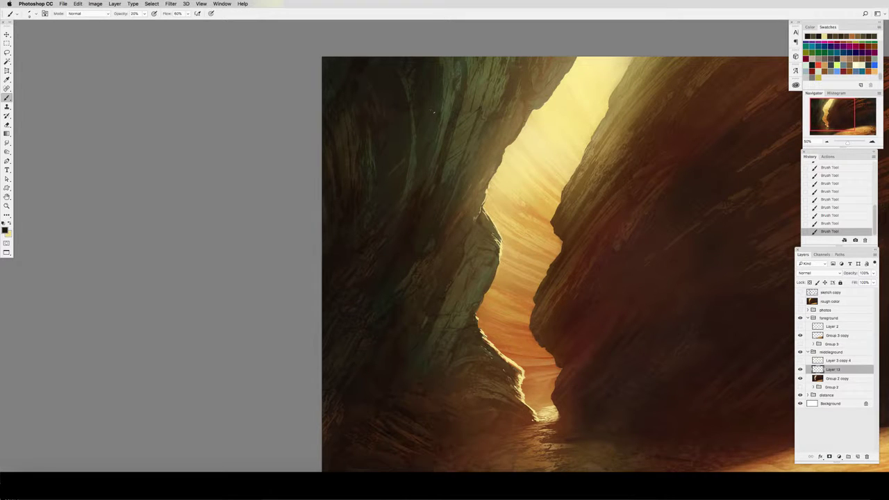
Flip the canvas horizontally and paint short dark crack strokes on the green cliff's face, raising the opacity to 40%.
key("super+shift+h")
left_click_drag(772, 148, 296, 220)
left_click_drag(467, 182, 473, 201)
left_click_drag(472, 187, 476, 207)
left_click_drag(473, 191, 481, 209)
left_click_drag(478, 195, 482, 215)
left_click_drag(477, 193, 482, 211)
left_click_drag(509, 244, 493, 210)
key("4")
left_click_drag(491, 194, 496, 212)
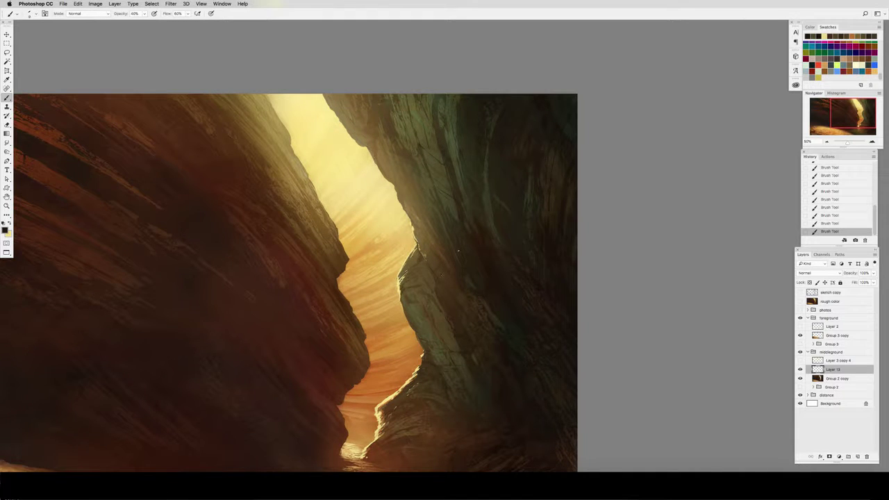
Erase stray paint on the upper green cliff and add more dark crack strokes across its face.
key("e")
left_click_drag(425, 162, 419, 148)
key("b")
left_click_drag(415, 139, 432, 162)
left_click_drag(429, 138, 445, 156)
left_click_drag(439, 136, 448, 158)
scroll(489, 187, "right", 3)
scroll(499, 185, "down", 2)
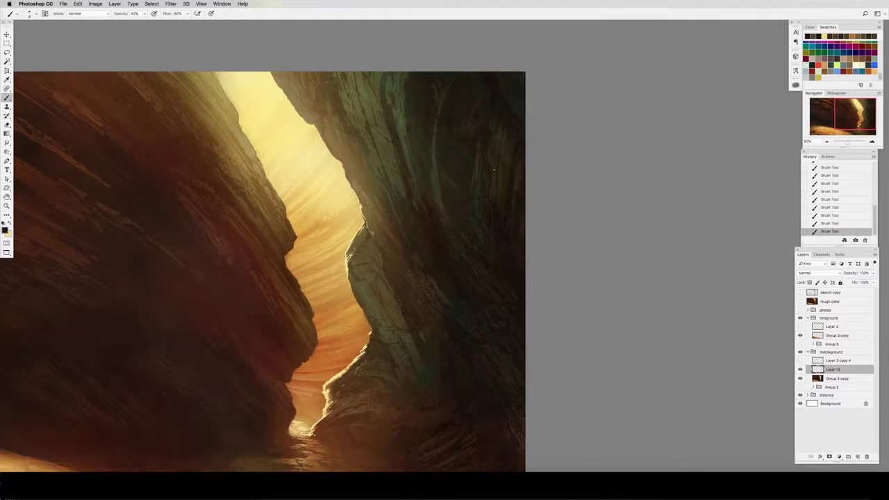
Add another dark stroke to the green cliff, flip the canvas horizontally and set the brush opacity and flow to 70%.
left_click_drag(511, 199, 506, 217)
key("shift+super+h")
left_click_drag(152, 252, 643, 241)
key("7")
key("shift+7")
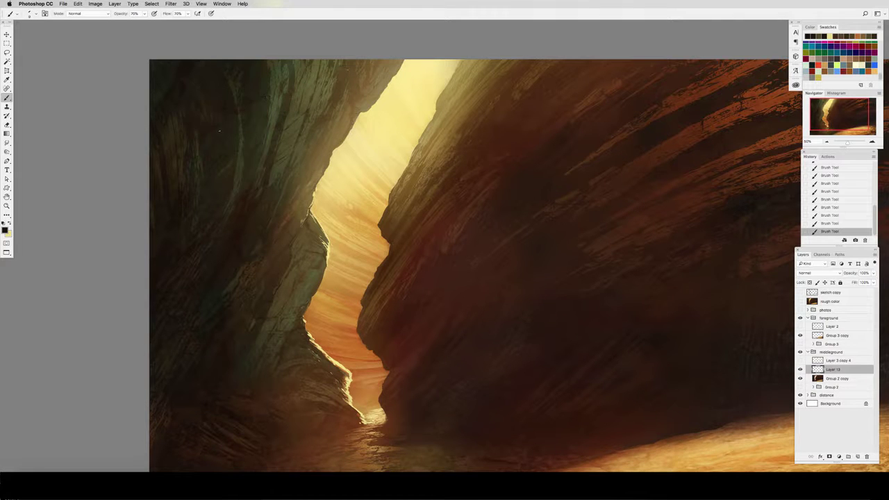
left_click_drag(270, 314, 346, 239)
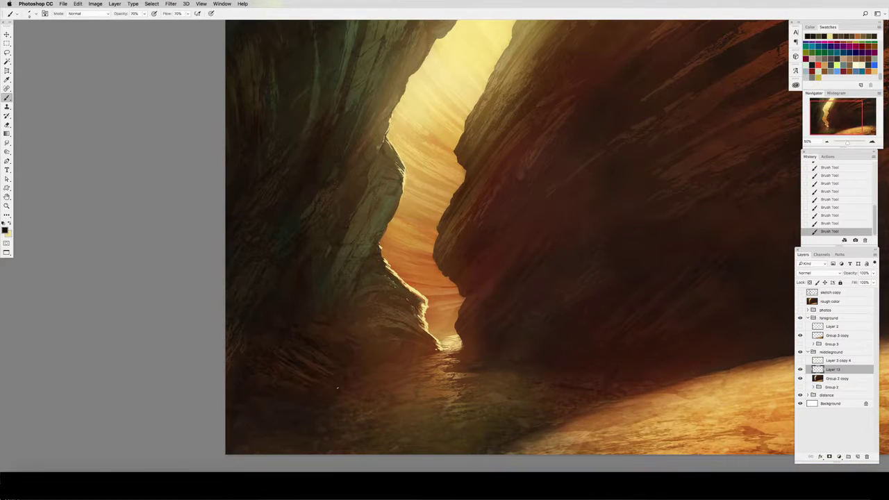
left_click_drag(397, 363, 282, 387)
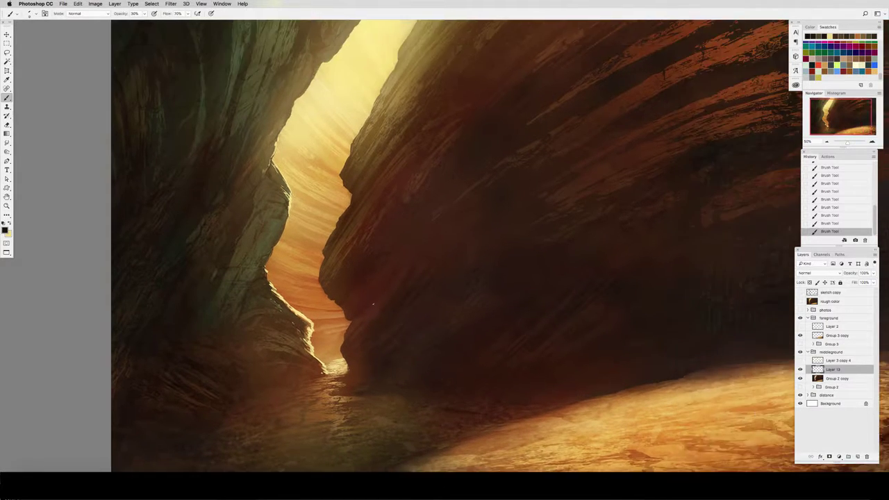
Paint rock detail along the brown cliff's lower edge beside the gap with colours sampled from the rock.
left_click(381, 307, "alt")
left_click(360, 328, "alt")
left_click_drag(359, 328, 367, 309)
key("5")
left_click(364, 290, "alt")
Paint light rock texture along the brown cliff's upper sunlit edge with sampled tan and pale yellow colours.
left_click(364, 168, "alt")
left_click_drag(374, 132, 367, 163)
left_click(387, 107, "alt")
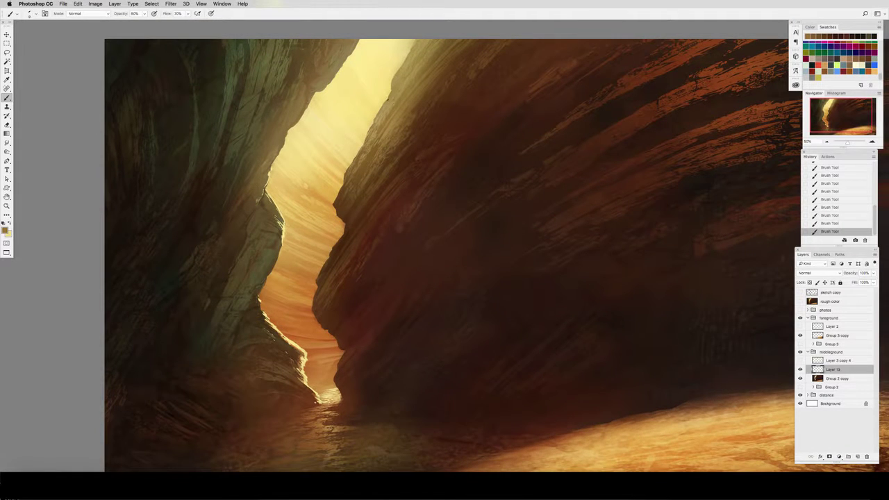
left_click(405, 63, "alt")
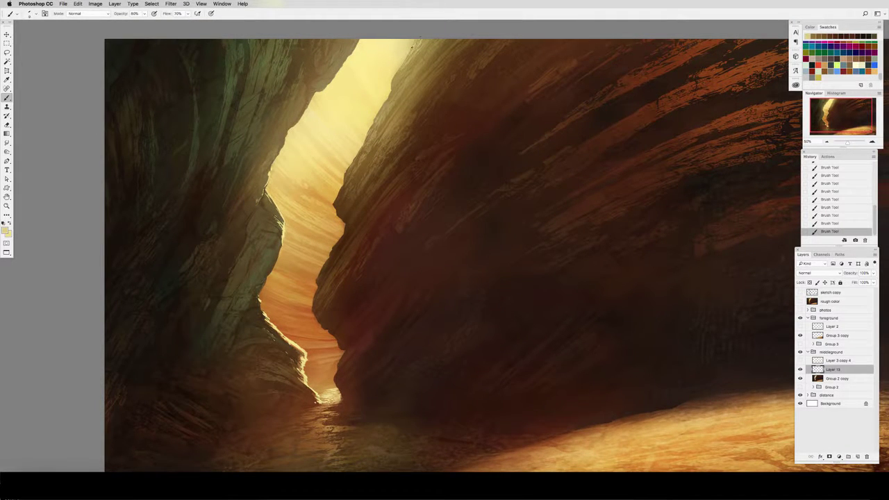
left_click(375, 125, "alt")
left_click(379, 112, "alt")
left_click(423, 43, "alt")
Brush sampled dark browns between the orange strata on the brown cliff's upper face.
key("3")
left_click_drag(500, 107, 269, 154)
left_click(511, 162, "alt")
left_click(489, 137, "alt")
left_click(486, 139, "alt")
key("3")
left_click(479, 141, "alt")
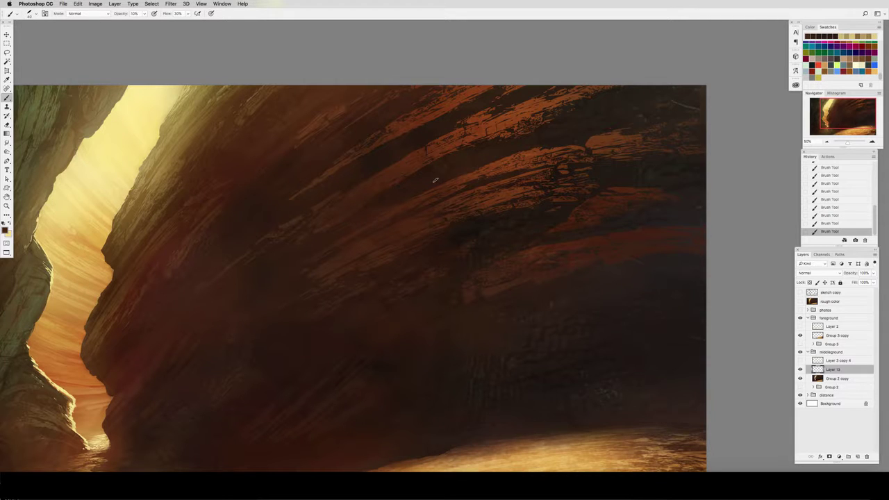
Glaze the upper strata with tan sampled from the cliff's sunlit edge and erase the excess paint.
left_click(133, 152, "alt")
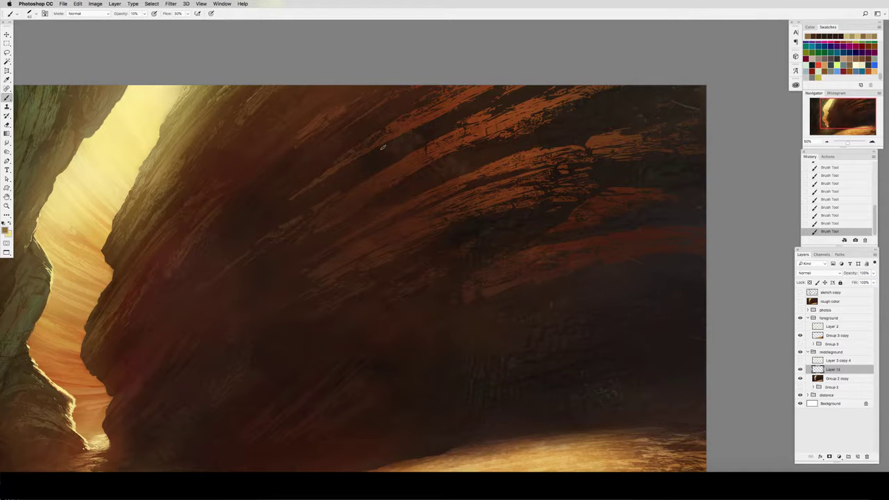
key("e")
mouse_move(425, 143)
left_mouse_down()
mouse_move(451, 162)
mouse_move(398, 185)
mouse_move(433, 169)
left_mouse_up()
key("b")
key("e")
key("b")
left_click_drag(504, 236, 420, 241)
key("e")
key("b")
Choose a muted olive foreground colour and brush it faintly over the brown cliff's strata.
left_click(5, 230)
left_click(550, 280)
left_click(605, 307)
left_click(667, 227)
left_click_drag(475, 223, 478, 243)
left_click_drag(601, 181, 502, 194)
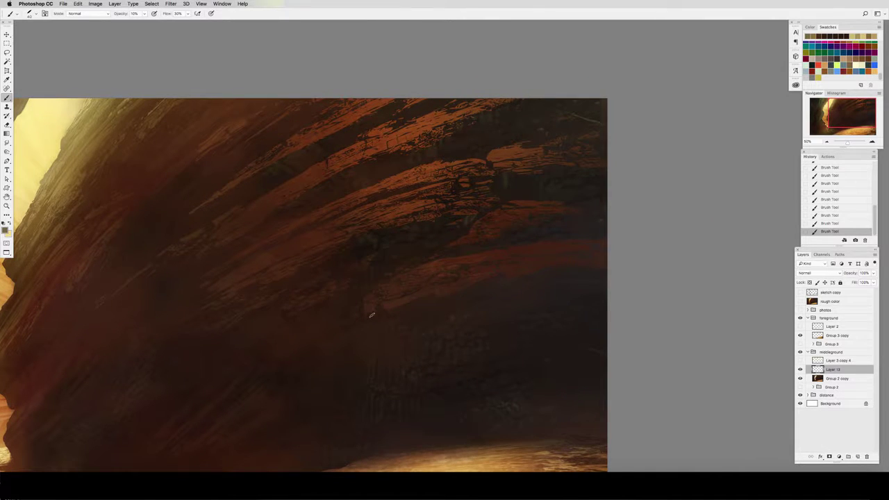
mouse_move(406, 306)
left_mouse_down()
mouse_move(456, 252)
mouse_move(525, 236)
left_mouse_up()
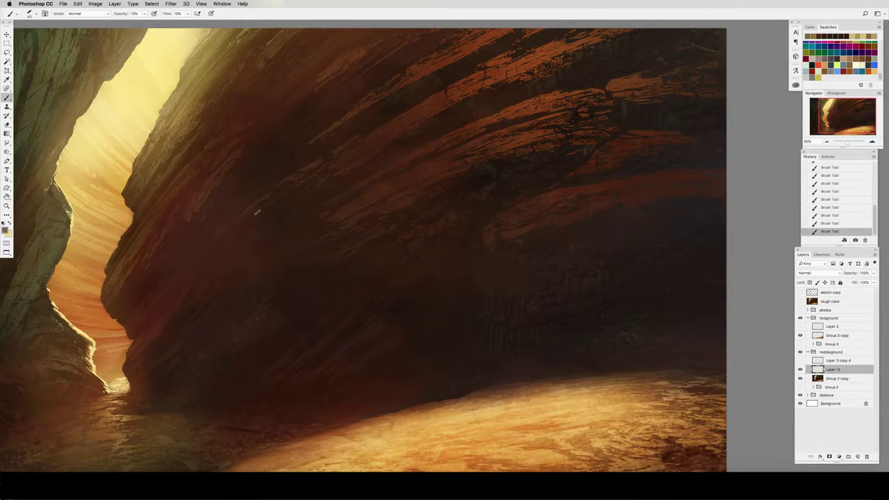
Erase excess paint across the brown cliff and flip the canvas horizontally.
key("e")
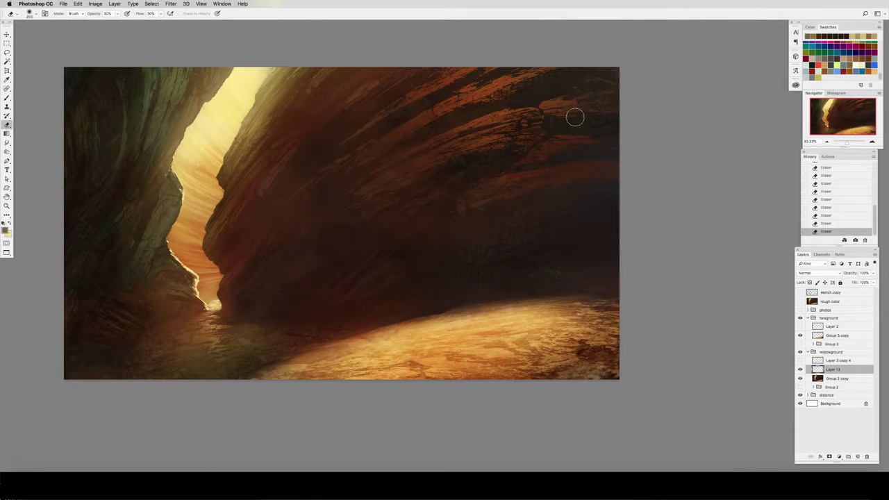
key("b")
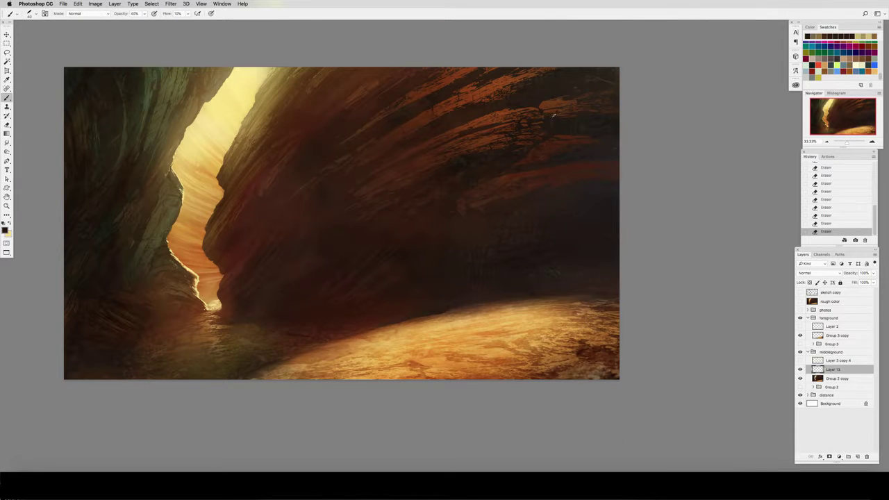
key("super+shift+h")
left_click_drag(209, 256, 494, 230)
key("l")
mouse_move(471, 266)
left_mouse_down()
mouse_move(382, 254)
mouse_move(388, 230)
left_mouse_up()
mouse_move(384, 237)
left_mouse_down()
mouse_move(365, 208)
mouse_move(362, 245)
mouse_move(349, 193)
left_mouse_up()
key("ctrl+d")
left_click_drag(644, 251, 512, 262)
Draw a cracked-rock custom shape on a new layer over the brown cliff and invert it to white.
key("u")
left_click(858, 456)
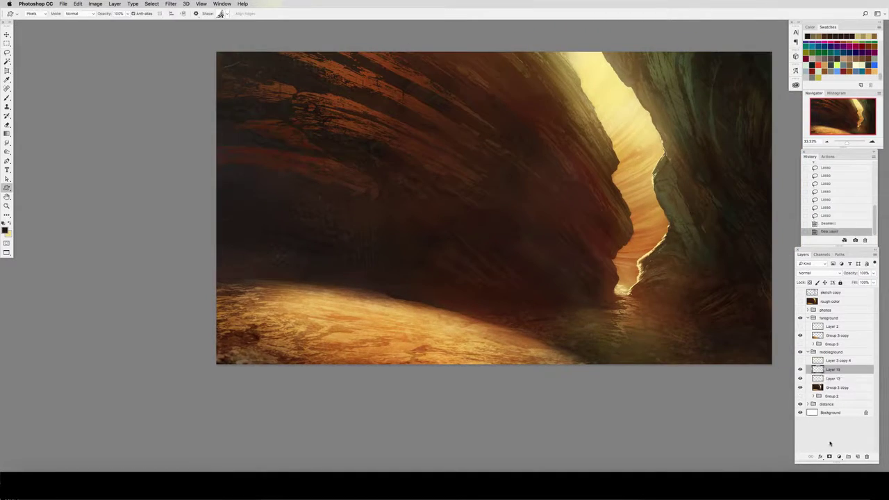
left_click(228, 14)
double_click(232, 37)
left_click_drag(275, 140, 432, 353)
key("super+i")
Move the white rock texture to the cliff's outer edge, flip it horizontally and slant it down along the sand slope.
key("v")
left_click_drag(397, 270, 325, 196)
key("super+t")
right_click(304, 188)
left_click(340, 280)
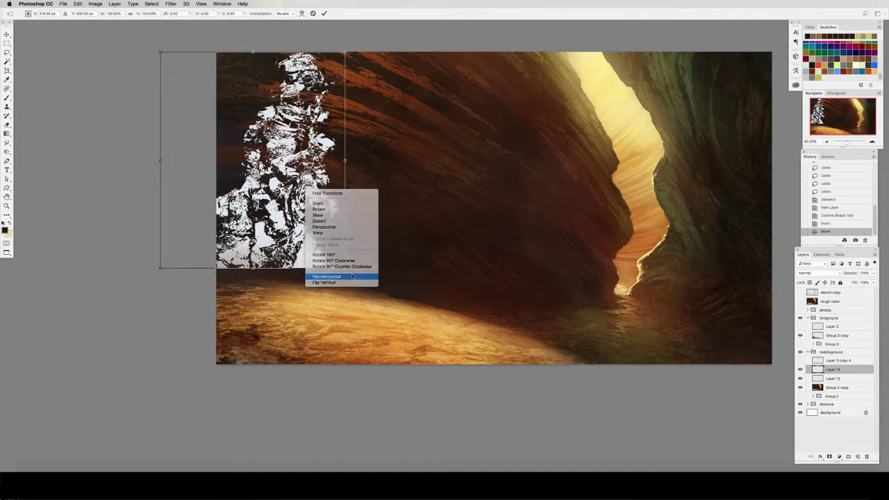
left_click_drag(342, 281, 380, 340)
right_click(329, 228)
left_click(347, 272)
left_click_drag(383, 109, 430, 173)
left_click_drag(417, 229, 515, 367)
left_click_drag(199, 111, 152, 108)
left_click_drag(363, 169, 425, 178)
left_click_drag(214, 109, 87, 120)
left_click_drag(424, 178, 467, 190)
key("Return")
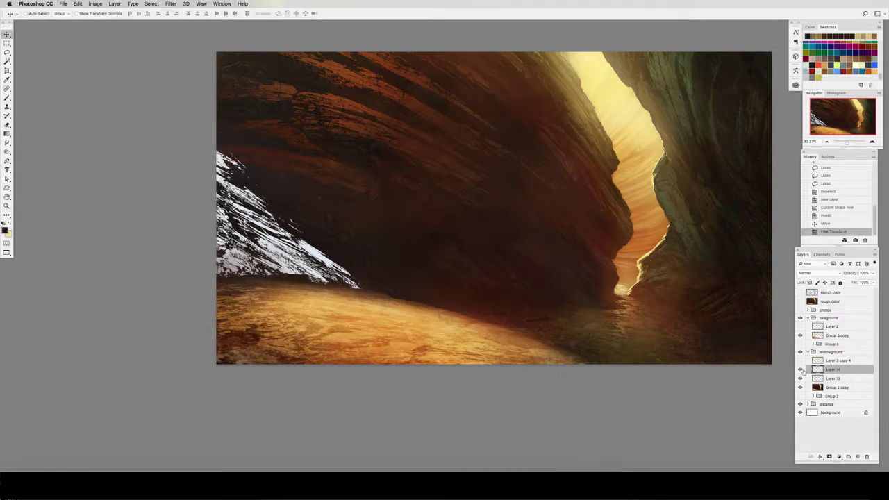
Hide Layer 14, load its rock texture as a selection with the outline hidden, and make Layer 13 active with a sampled brush colour.
left_click(800, 369)
left_click(818, 369, "super")
key("super+h")
key("b")
left_click(501, 178, "alt")
left_click(820, 379)
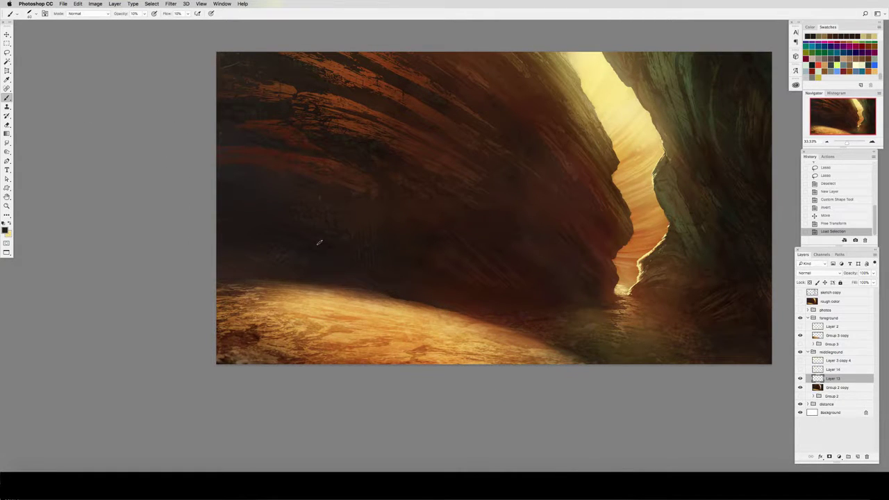
Enlarge the brush and paint through the rock texture selection on the dark lower cliff.
key("bracketright")
key("bracketright")
key("bracketright")
key("bracketright")
key("bracketright")
key("bracketright")
key("bracketright")
key("bracketright")
key("bracketright")
key("bracketright")
key("bracketright")
key("bracketright")
left_click_drag(304, 245, 322, 261)
left_click_drag(322, 261, 314, 265)
left_click_drag(321, 261, 334, 258)
mouse_move(334, 258)
left_mouse_down()
mouse_move(251, 215)
mouse_move(244, 198)
left_mouse_up()
Try to tint the selected rock texture with a sampled light colour, and undo the strokes.
key("x")
key("4")
left_click(585, 110, "alt")
key("1")
mouse_move(334, 223)
left_mouse_down()
mouse_move(315, 233)
mouse_move(277, 205)
left_mouse_up()
key("super+alt+z")
key("super+alt+z")
key("super+alt+z")
key("super+alt+z")
key("super+alt+z")
key("super+alt+z")
Choose a muted green foreground colour, paint it through the rock texture selection at 30% opacity and clear the selection.
left_click(5, 231)
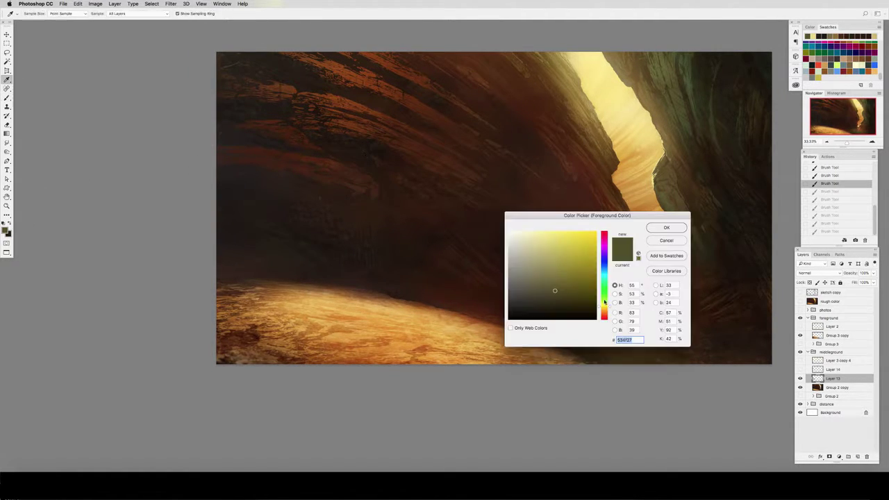
left_click_drag(605, 303, 605, 288)
left_click(539, 297)
left_click(527, 296)
left_click(604, 293)
left_click(667, 228)
key("3")
left_click_drag(306, 237, 336, 253)
key("super+d")
Retouch the cliff's base above the sand with the Clone Stamp and flip the canvas horizontally.
key("s")
left_click_drag(412, 288, 445, 293)
key("super+shift+h")
left_click_drag(660, 246, 458, 305)
Paint dark strokes between the orange strata with a much smaller brush and a sampled dark colour, raising the flow to 90%.
key("b")
left_click(427, 206, "alt")
key("bracketleft")
key("bracketleft")
key("bracketleft")
key("bracketleft")
key("bracketleft")
key("bracketleft")
key("bracketleft")
key("bracketleft")
key("bracketleft")
key("bracketleft")
key("bracketleft")
key("bracketleft")
key("bracketleft")
key("5")
left_click_drag(414, 157, 445, 151)
left_click_drag(410, 150, 438, 135)
left_click_drag(417, 139, 445, 125)
left_click_drag(421, 171, 431, 165)
key("shift+9")
left_click_drag(419, 169, 429, 165)
left_click_drag(418, 172, 427, 167)
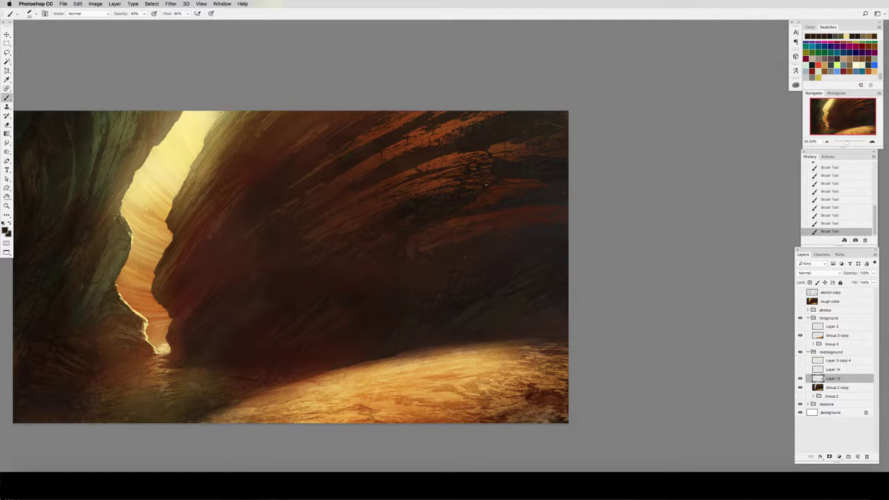
Compare the painting with and without Layer 13, touch up the green cliff's rim light in sampled pale yellow, and save.
left_click_drag(511, 163, 582, 112)
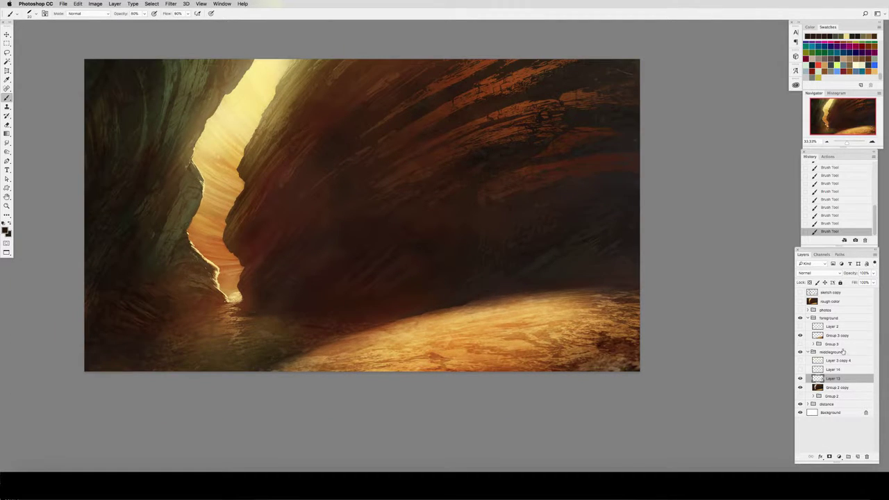
left_click(800, 378)
left_click(801, 378)
left_click(202, 184, "alt")
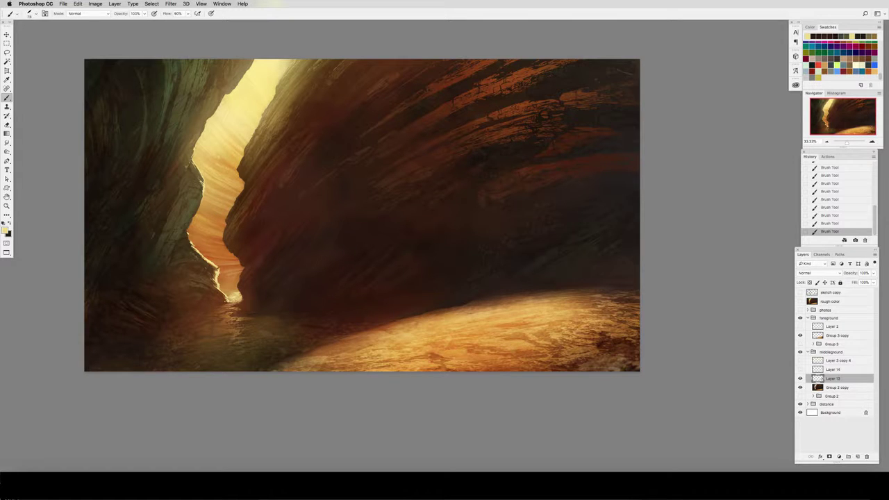
key("super+s")
Paint an orange glow on a new layer along the brown cliff's lower edge, soften it by smudging and erasing, and save.
left_click(858, 457)
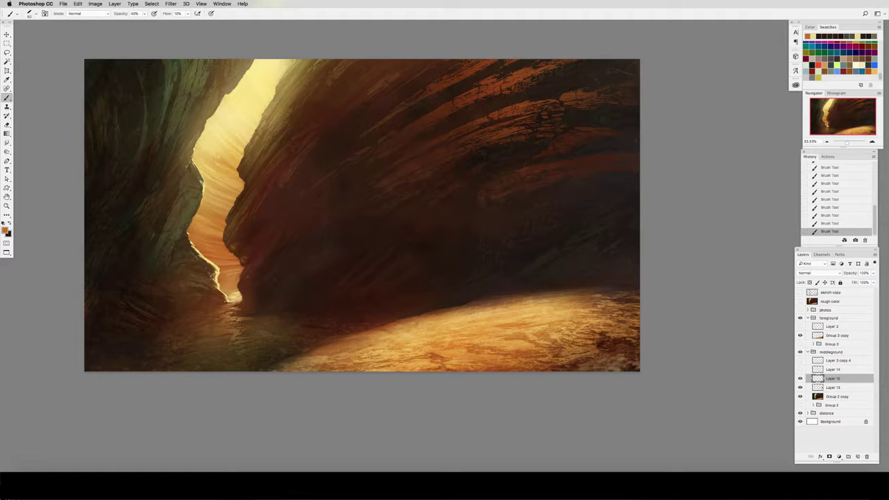
key("r")
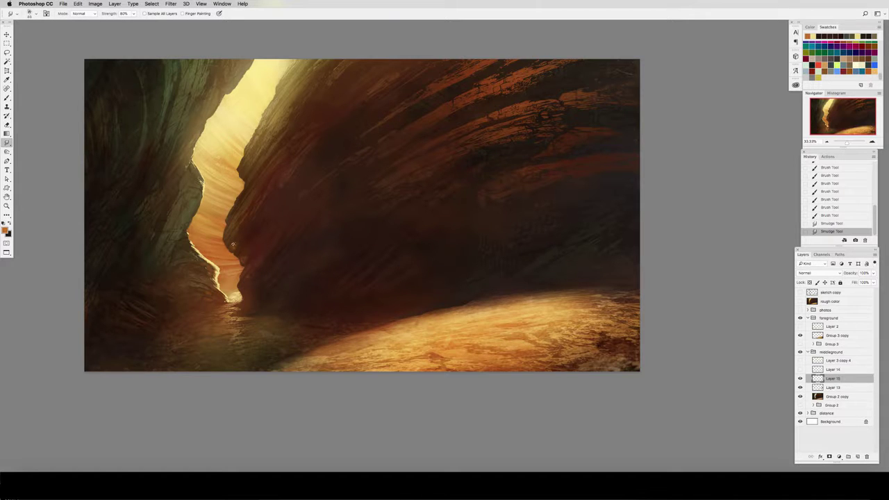
key("e")
left_click_drag(240, 278, 211, 284)
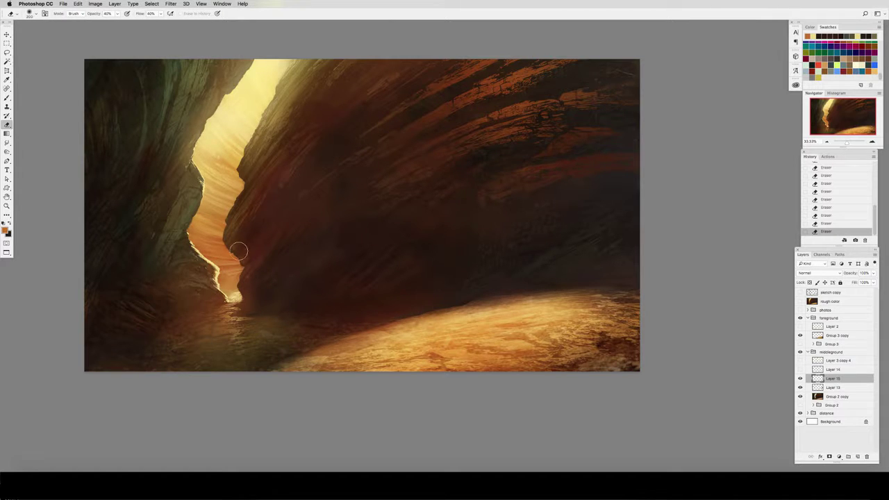
left_click(800, 379)
key("super+s")
Draw a custom texture shape on a new layer above Layer 14 and transform it to fit the brown cliff's lit edge.
left_click(833, 370)
left_click(858, 457)
key("u")
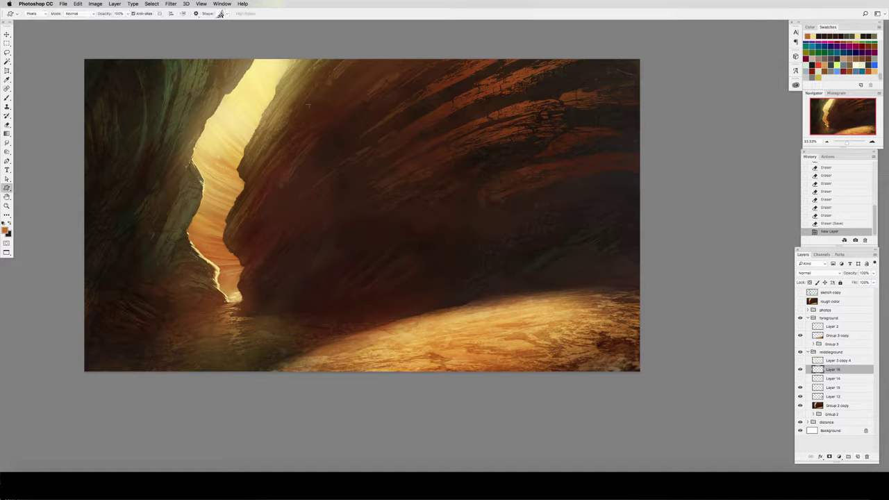
left_click_drag(257, 82, 288, 339)
key("v")
left_click_drag(264, 304, 233, 252)
key("super+t")
left_click_drag(358, 252, 283, 302)
left_click_drag(254, 161, 271, 113)
key("Return")
Warp the custom-shape texture so it follows the contour of the brown cliff beside the bright opening.
key("super+t")
right_click(295, 75)
left_click(309, 119)
left_click_drag(201, 202, 228, 193)
left_click_drag(275, 78, 284, 74)
left_click_drag(243, 189, 270, 174)
key("Return")
Lasso the upper part of the custom-shape texture, move and warp it along the cliff edge, and deselect.
key("l")
left_click_drag(273, 101, 276, 98)
key("v")
key("super+t")
right_click(294, 60)
left_click(308, 104)
left_click_drag(299, 58, 306, 58)
key("Return")
key("super+d")
Load Layer 16's texture as a selection, hide that layer, and make Layer 15 active.
left_click(818, 371, "super")
left_click(801, 370)
left_click(818, 388)
left_click(799, 389)
left_click(800, 388)
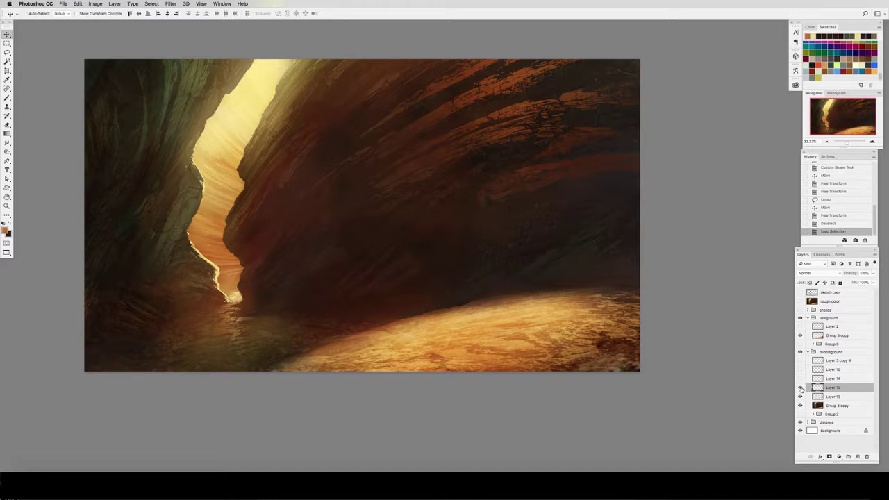
Paint sampled pale yellow light through the texture selection along the brown cliff's upper edge, using 40% brush opacity on Layer 13.
key("b")
left_click(276, 68, "alt")
mouse_move(287, 64)
left_mouse_down()
mouse_move(263, 99)
mouse_move(266, 113)
mouse_move(292, 61)
left_mouse_up()
left_click(832, 192)
left_click(833, 369)
left_click(271, 99, "alt")
left_click(824, 399)
key("4")
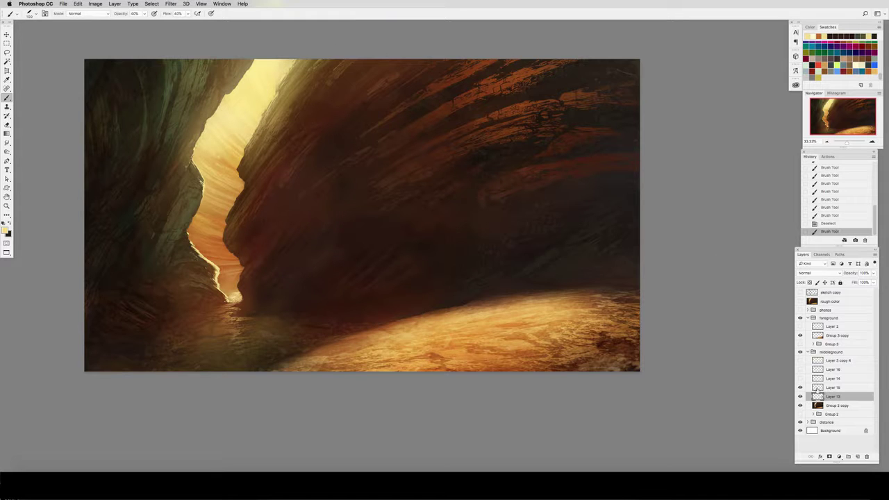
Merge Layer 15 with Layer 13 and compare the painting with and without the merged layer.
left_click(838, 389)
key("super+e")
left_click(802, 390)
left_click(801, 389)
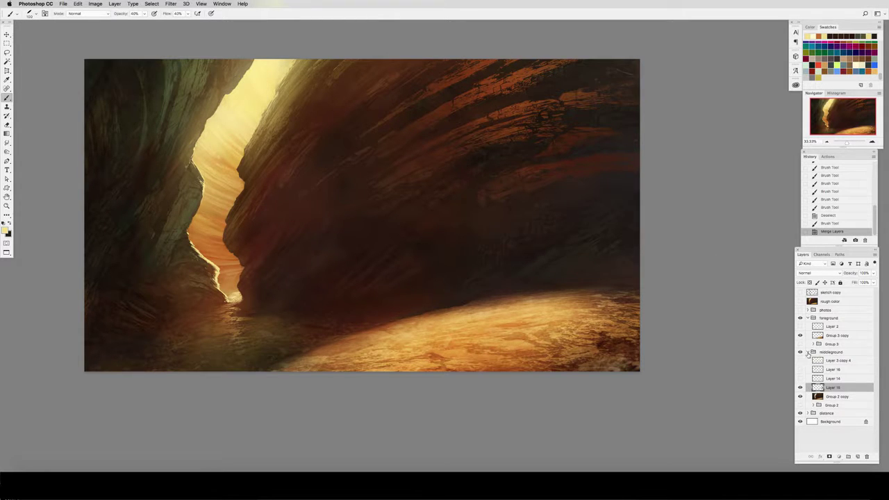
Flip the canvas horizontally.
left_click(838, 354)
left_click(808, 353)
key("super+shift+h")
left_click(808, 353)
Load the crack texture covering the cliffs as a selection, invert it, and hide the selection outline.
left_click(433, 254, "alt+super")
left_click(818, 397, "super")
left_click(151, 3)
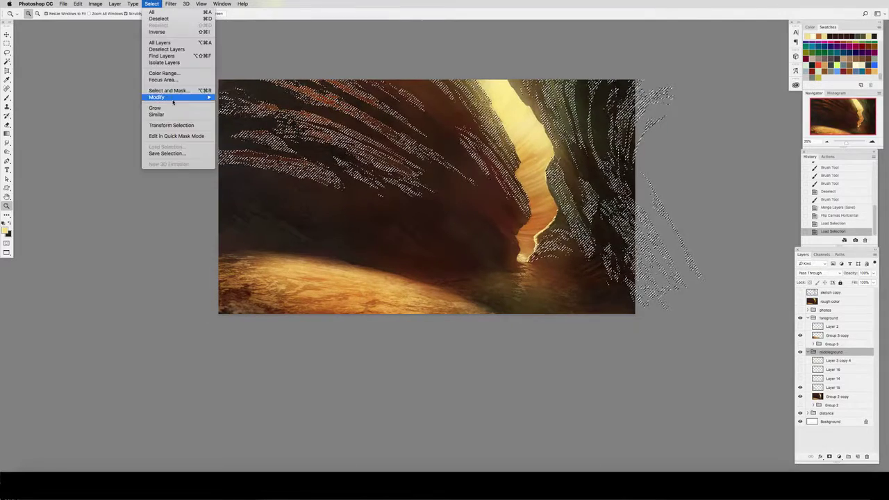
left_click(169, 33)
key("super+h")
Paint a sampled reddish-brown over the brown cliff with a soft brush at 20% opacity on a new layer above Group 2 copy.
key("b")
left_click(35, 14)
left_click(351, 214)
key("Return")
left_click(474, 212, "alt")
left_click(839, 398)
left_click(859, 457)
key("2")
left_click_drag(409, 85, 439, 114)
mouse_move(449, 100)
left_mouse_down()
mouse_move(467, 132)
mouse_move(480, 128)
left_mouse_up()
left_click_drag(455, 91, 460, 128)
mouse_move(445, 112)
left_mouse_down()
mouse_move(450, 149)
mouse_move(361, 149)
left_mouse_up()
Glaze sampled tones over the green cliff at 10% brush opacity and deselect.
key("1")
left_click(588, 148, "alt")
mouse_move(587, 147)
left_mouse_down()
mouse_move(559, 93)
mouse_move(541, 87)
left_mouse_up()
left_click(570, 122, "alt")
left_click(534, 88, "alt")
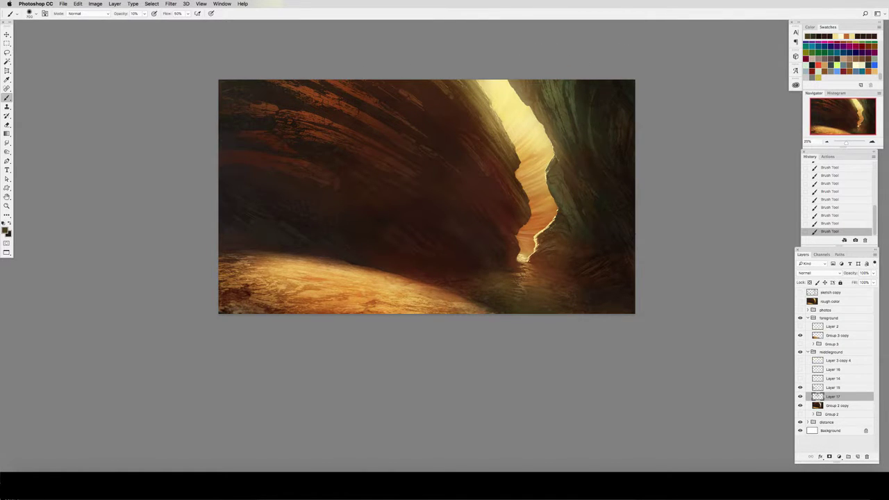
key("super+d")
Apply a Filter Gallery effect to Group 3 copy, erase along the sand's upper edge, and save.
left_click(820, 335)
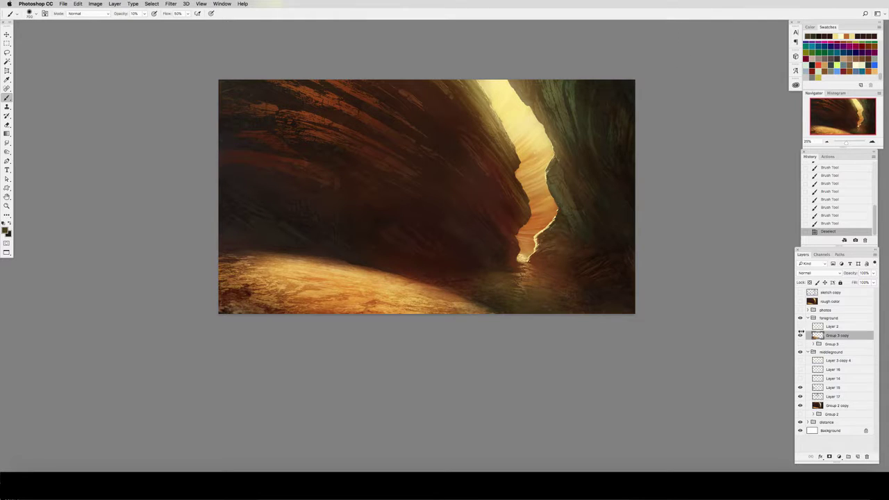
left_click(170, 4)
left_click(188, 32)
left_click(839, 25)
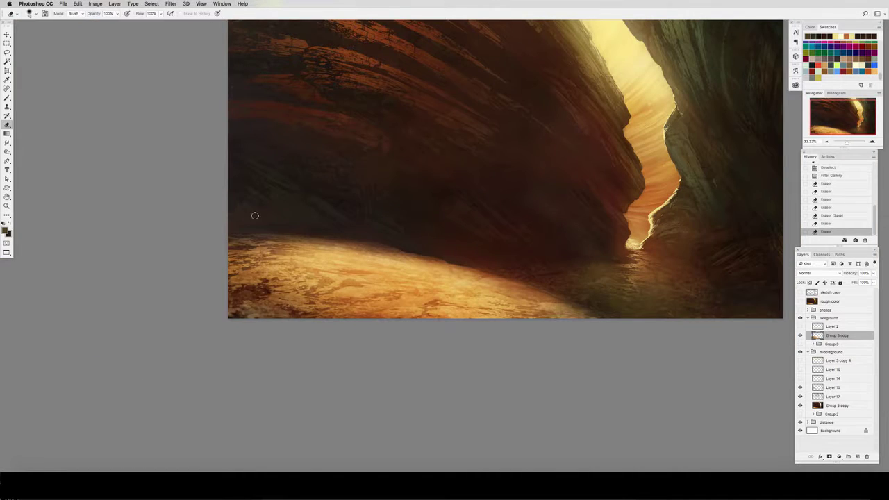
key("super+s")
Switch to the Dodge tool for the sand and flip the canvas horizontally again.
key("o")
left_click_drag(486, 230, 388, 271)
key("super+shift+h")
left_click_drag(353, 303, 353, 300)
Paint faint orange texture through a selection where the sand meets the water, deselect, and Clone Stamp the sand's upper edge.
key("l")
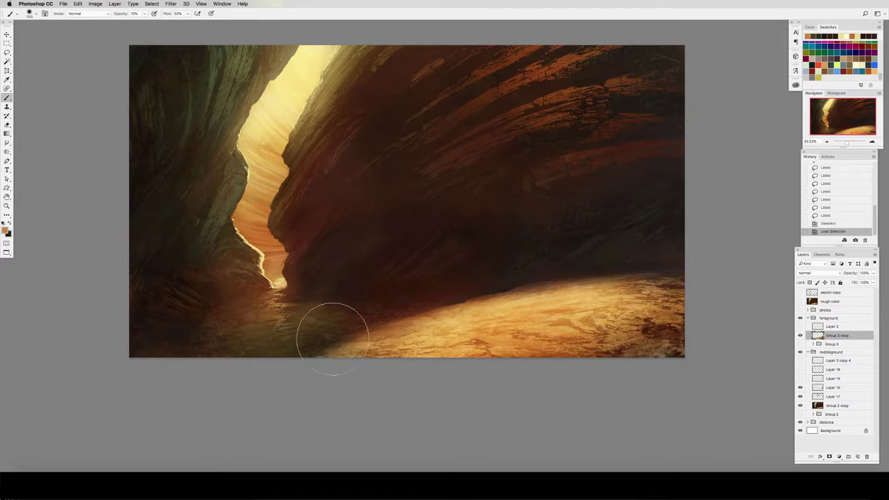
left_click_drag(327, 343, 227, 389)
left_click_drag(403, 347, 352, 337)
left_click_drag(329, 375, 162, 397)
left_click_drag(469, 344, 534, 321)
key("ctrl+d")
key("s")
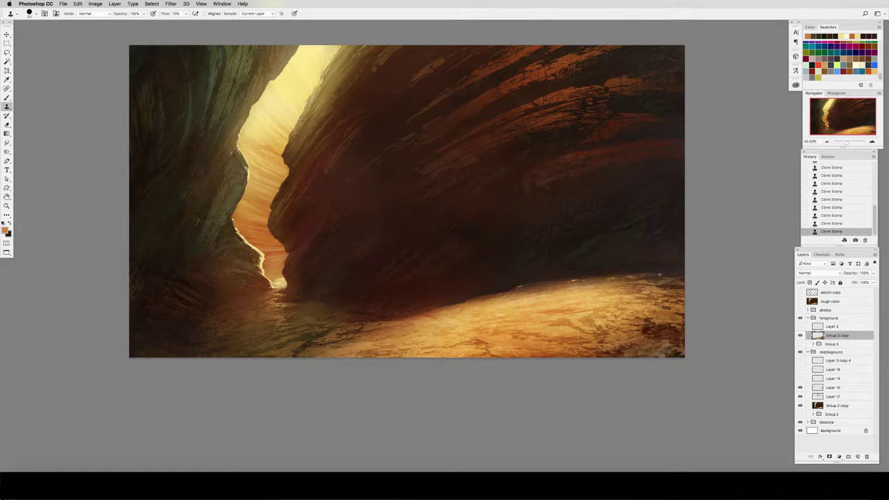
left_click_drag(666, 276, 610, 313)
Compare the painting with and without Layer 17, set its opacity to 50%, and merge it into Group 2 copy.
left_click(801, 397)
left_click(800, 397)
left_click(800, 397)
left_click(801, 397)
left_click(799, 397)
left_click(800, 398)
left_click(812, 398)
key("v")
key("5")
key("0")
key("super+e")
Retouch the dark area of the brown cliff with the Clone Stamp at 40% flow and compare it with earlier history states.
left_click(801, 389)
left_click(801, 389)
key("s")
left_click_drag(522, 218, 536, 203)
left_click_drag(530, 196, 537, 189)
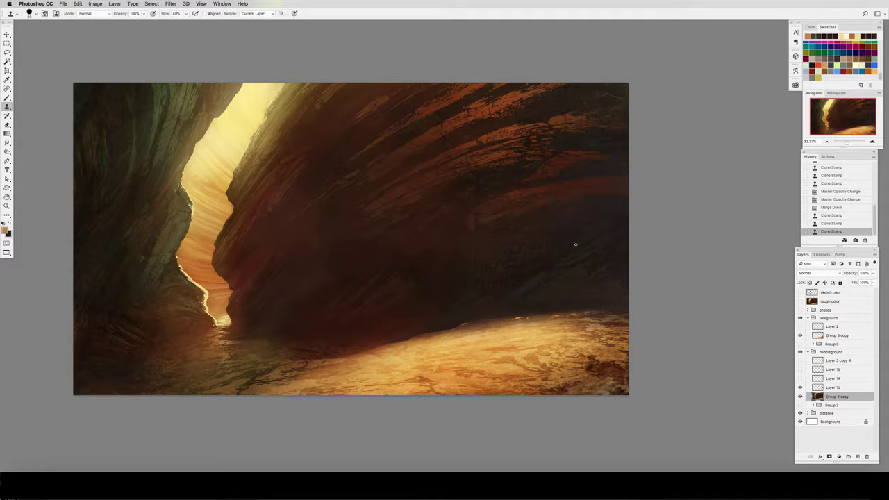
left_click(575, 245)
left_click(575, 243)
left_click(574, 240)
left_click(573, 239)
left_click(818, 176)
scroll(856, 177, "up", 2)
left_click(856, 175)
Refine the sand's upper edge on Group 3 copy with the Clone Stamp and a larger eraser.
left_click(822, 336)
mouse_move(462, 329)
left_mouse_down()
mouse_move(453, 329)
mouse_move(506, 312)
mouse_move(478, 316)
left_mouse_up()
key("e")
key("bracketright")
key("bracketright")
key("bracketright")
left_click_drag(495, 310, 512, 304)
left_click(512, 304)
left_click_drag(415, 327, 448, 318)
left_click(448, 317)
Check the painting against the sketch copy layer and save the document.
left_click(800, 293)
left_click(800, 294)
key("super+s")
Paint fine dark cracks across the sand on a new layer, using a sampled dark brown at 90% opacity and flow.
left_click(858, 456)
key("b")
left_click(601, 371, "alt")
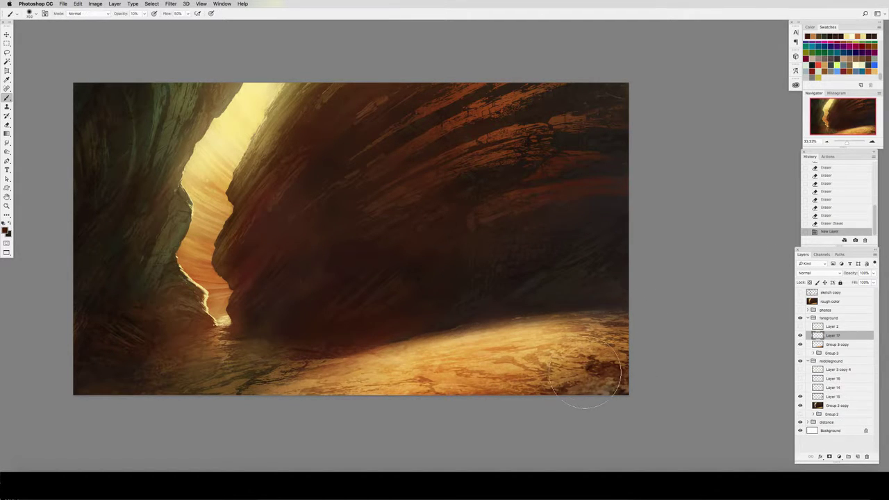
left_click(424, 377)
left_click(421, 377)
left_click(418, 378)
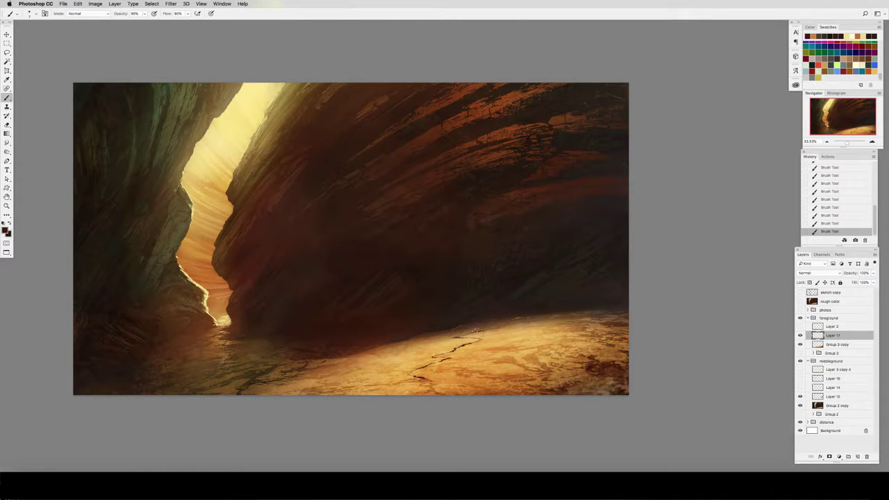
Smudge and erase the sand cracks to soften them, and merge their layer into Group 3 copy.
key("r")
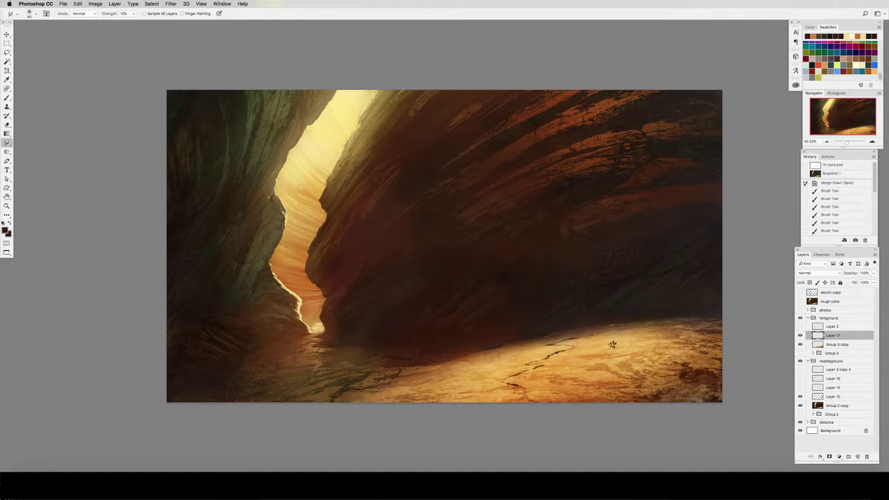
left_click_drag(611, 341, 588, 290)
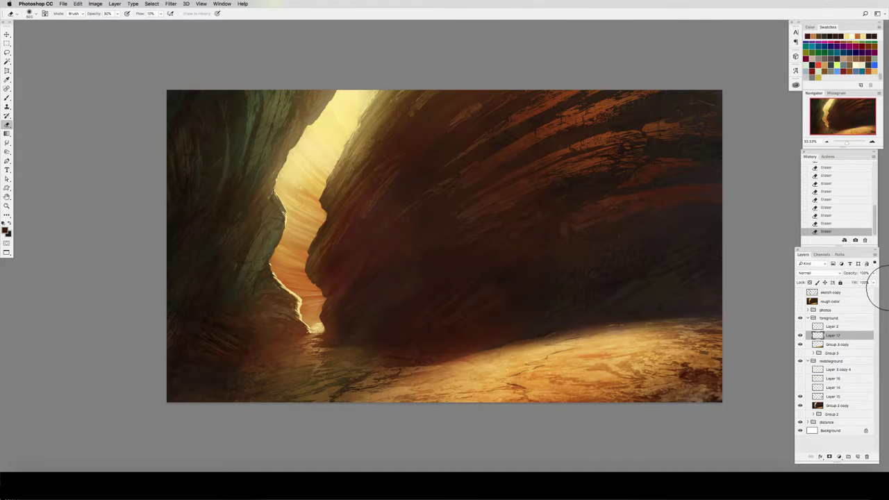
key("super+e")
Paste the rock photo, place it over the sand, and group it with a mask made from Group 3 copy's shape.
key("super+v")
key("v")
left_click_drag(503, 338, 517, 312)
key("super+t")
key("Return")
key("super+g")
left_click(818, 354, "super")
left_click(830, 456)
Rotate the pasted rock photo on Layer 17 by 90 degrees and distort it to match the sand's perspective.
left_click(824, 345)
key("super+t")
left_click_drag(662, 124, 389, 135)
left_click_drag(489, 213, 609, 227)
right_click(637, 214)
left_click(662, 247)
left_click_drag(764, 123, 724, 277)
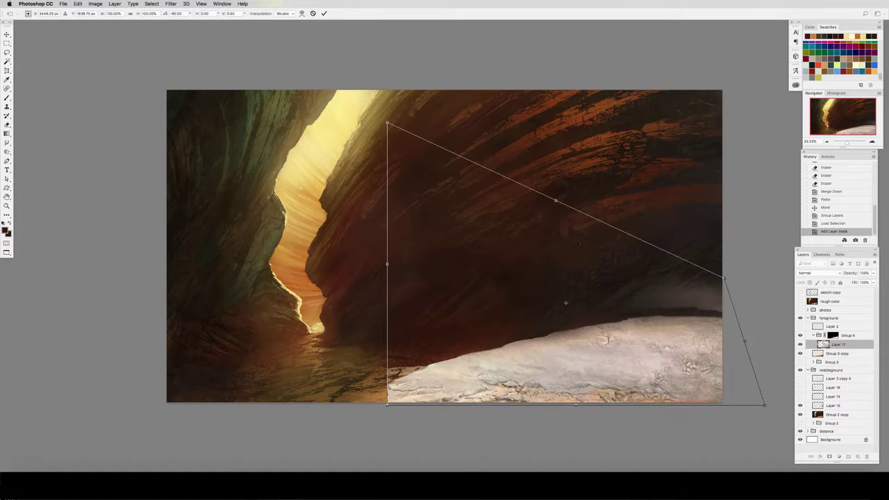
left_click_drag(387, 123, 377, 298)
left_click_drag(725, 278, 719, 312)
key("Return")
Set the blend mode of Group 4, which holds the rock photo, to Hard Light over the sand.
left_click(847, 336)
left_click(815, 273)
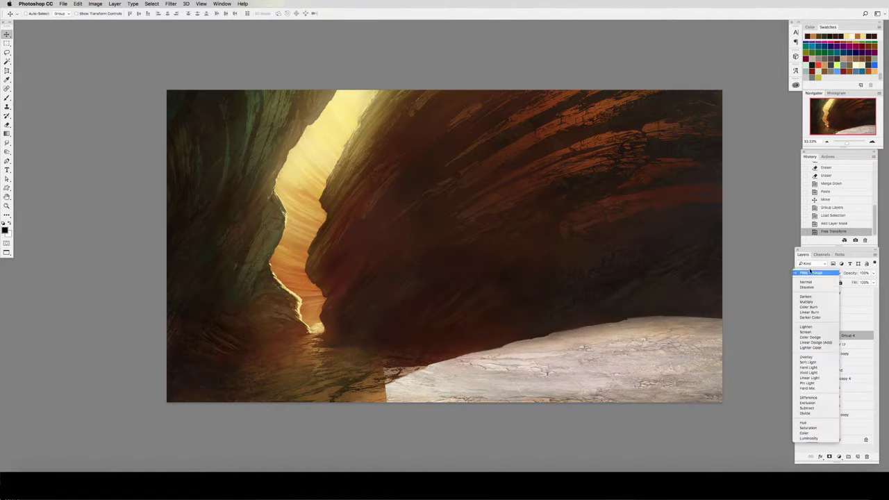
left_click(813, 362)
left_click_drag(604, 327, 525, 298)
left_click(814, 273)
left_click(814, 280)
key("super+t")
left_click_drag(489, 361, 495, 325)
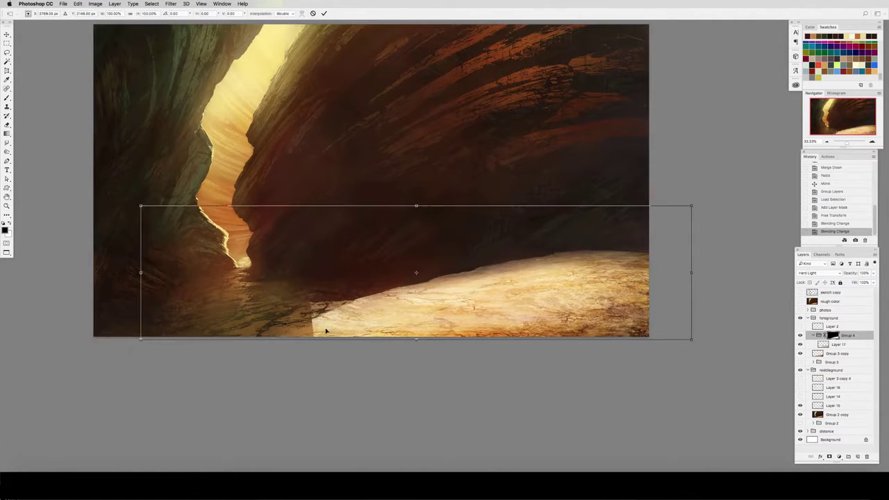
key("super+minus")
left_click_drag(217, 316, 127, 358)
left_click_drag(631, 215, 786, 212)
left_click_drag(576, 266, 479, 284)
key("Escape")
Enlarge and distort the rock photo on Layer 17 so its texture covers the whole sand slope in perspective.
left_click(837, 344)
key("super+t")
left_click_drag(338, 316, 168, 364)
left_click_drag(631, 234, 709, 224)
left_click_drag(710, 217, 705, 193)
left_click_drag(597, 259, 581, 270)
right_click(580, 269)
left_click(596, 309)
left_click_drag(643, 326, 653, 342)
left_click_drag(512, 306, 472, 288)
left_click_drag(620, 285, 651, 327)
key("Return")
Adjust Layer 17's Brightness/Contrast to brightness -52 and contrast 57.
left_click(96, 5)
mouse_move(105, 20)
left_click(175, 21)
left_click_drag(460, 177, 481, 176)
left_click_drag(460, 159, 450, 160)
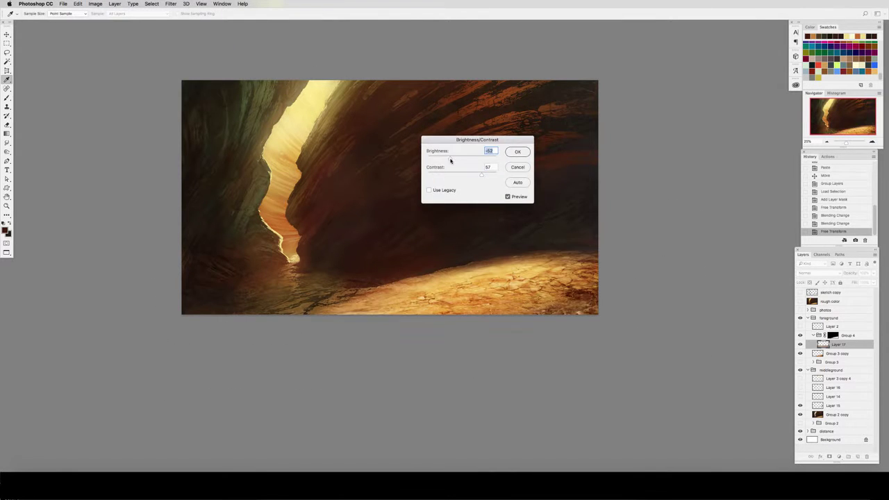
key("Return")
key("super+u")
left_click_drag(344, 181, 325, 182)
left_click(414, 143)
Softly erase the rock texture on Layer 17 along the far upper edge of the sand at 10% flow.
key("e")
left_click_drag(582, 278, 579, 237)
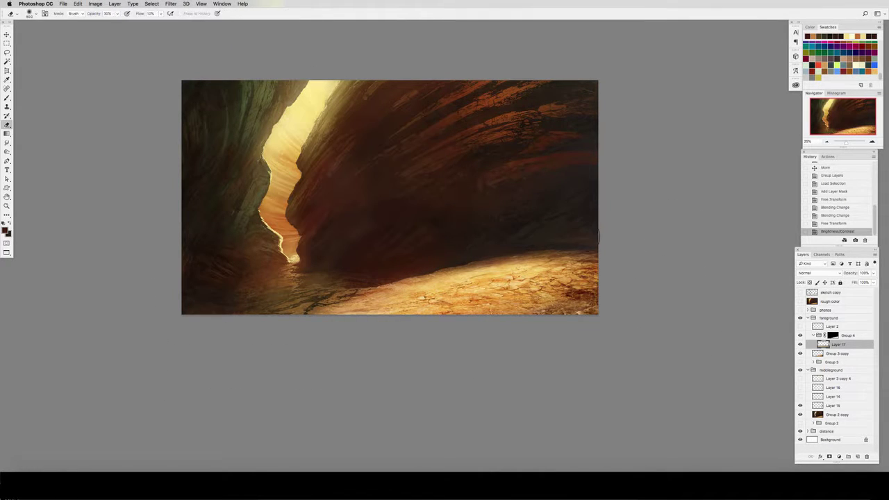
left_click_drag(542, 271, 564, 230)
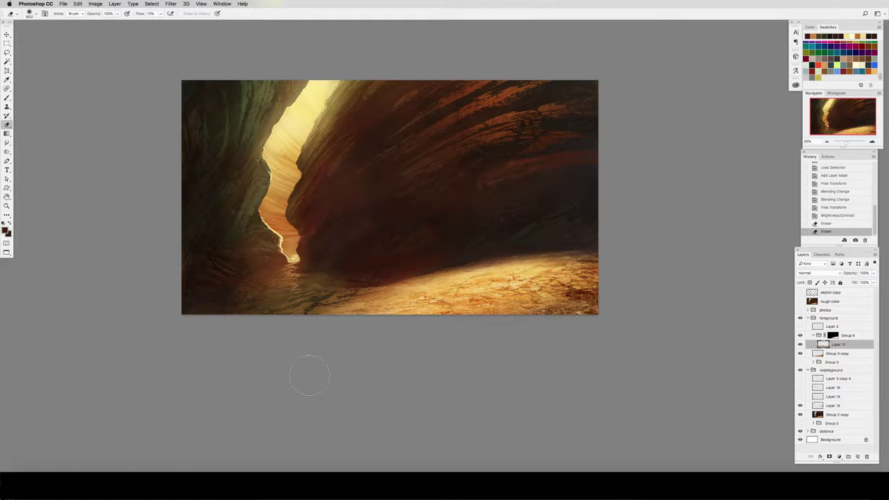
Apply a Filter Gallery effect to Layer 17 and merge Group 4 with Group 3 copy.
left_click(170, 4)
left_click(191, 37)
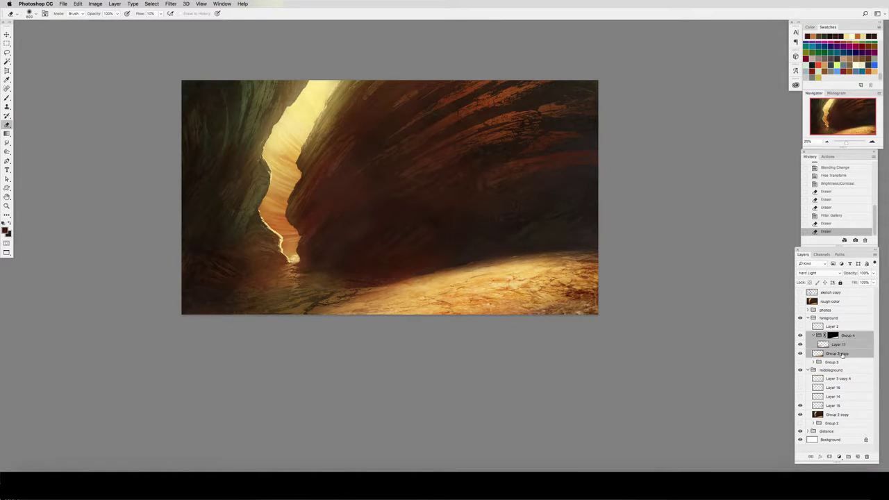
key("super+e")
Draw a dark custom shape over the sand on a new layer and transform it to fit the ground.
key("z")
left_click(496, 298)
left_click(858, 456)
key("u")
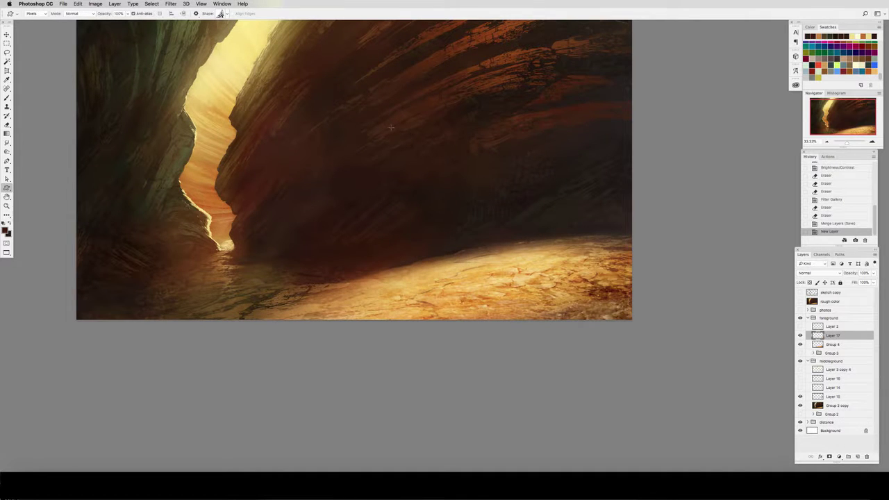
left_click_drag(394, 123, 427, 321)
key("v")
left_click_drag(417, 278, 475, 283)
key("super+t")
right_click(475, 157)
left_click(490, 190)
left_click_drag(469, 129, 490, 238)
key("Return")
Try to stretch and distort the dark shape so it lies along the slope of the sand.
key("super+t")
right_click(483, 264)
left_click(498, 312)
left_click_drag(455, 298, 144, 315)
left_click_drag(491, 242, 550, 227)
left_click_drag(453, 326, 373, 344)
left_click_drag(513, 240, 594, 234)
left_click_drag(332, 325, 301, 348)
key("Return")
Undo the dark shape's transforms and the shape itself, back to the empty new layer.
key("ctrl+t")
right_click(549, 247)
left_click(579, 278)
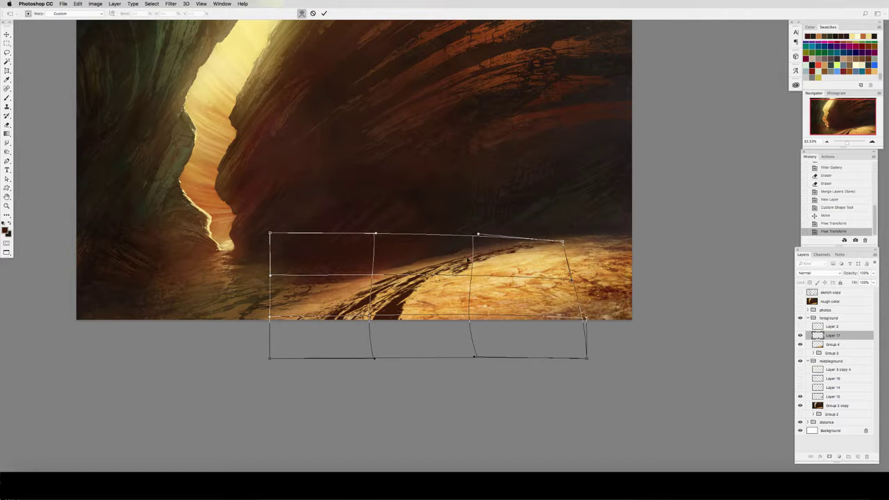
key("Escape")
key("super+alt+z")
key("super+alt+z")
key("super+alt+z")
key("super+alt+z")
Draw the dark custom shape again as a narrow upright form on the sand and reshape it.
key("u")
left_click_drag(420, 187, 484, 321)
key("super+t")
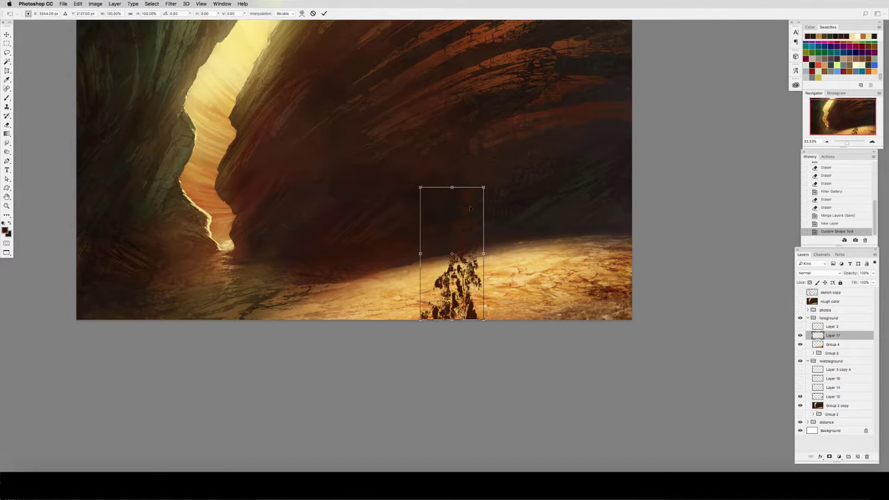
left_click_drag(484, 187, 536, 72)
right_click(437, 119)
left_click_drag(497, 116, 489, 180)
left_click(451, 133)
key("Return")
Try to distort the dark shape down along the sand slope, and delete its layer.
key("super+t")
left_click_drag(490, 240, 453, 217)
right_click(468, 134)
left_click(485, 171)
left_click_drag(421, 95, 489, 214)
right_click(492, 238)
left_click(507, 282)
left_click_drag(476, 294, 478, 268)
left_click_drag(532, 213, 663, 176)
left_click_drag(464, 343, 453, 352)
left_click_drag(345, 343, 302, 349)
left_click_drag(465, 258, 486, 235)
key("Return")
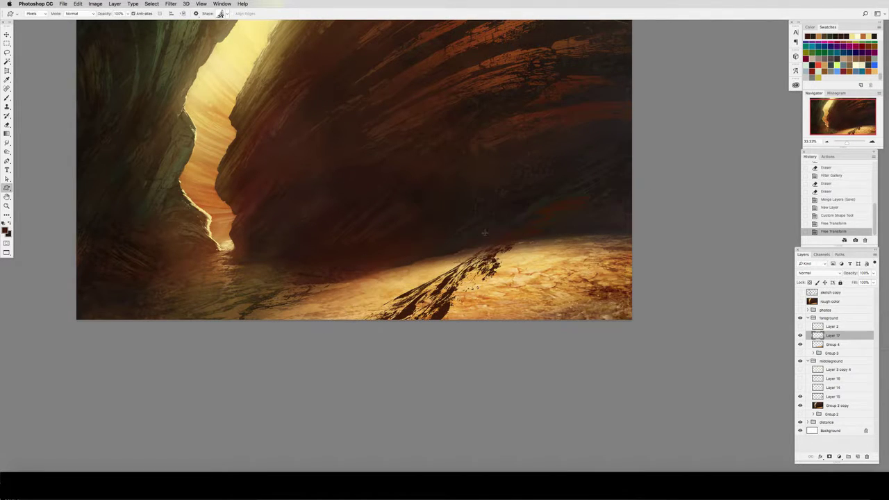
key("Delete")
key("Return")
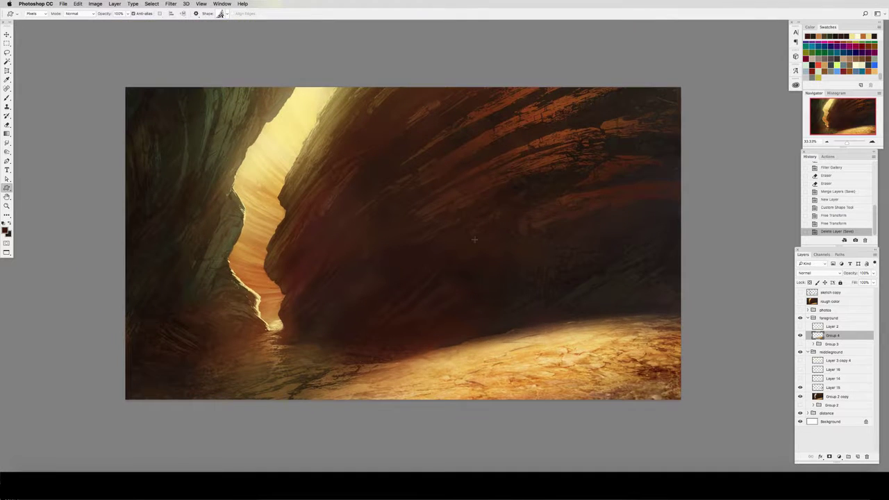
Paint a thin, dark, curved plant stem with a spreading base on the sand's ridge on a new layer.
key("z")
left_click(522, 315)
left_click(858, 456)
key("b")
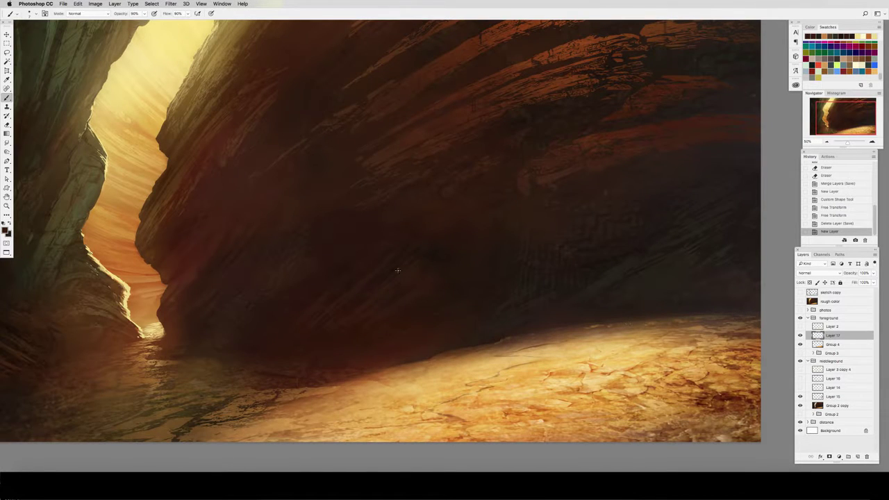
left_click_drag(509, 334, 499, 341)
key("4")
mouse_move(501, 340)
left_mouse_down()
mouse_move(515, 338)
mouse_move(521, 348)
left_mouse_up()
left_click_drag(523, 348, 536, 346)
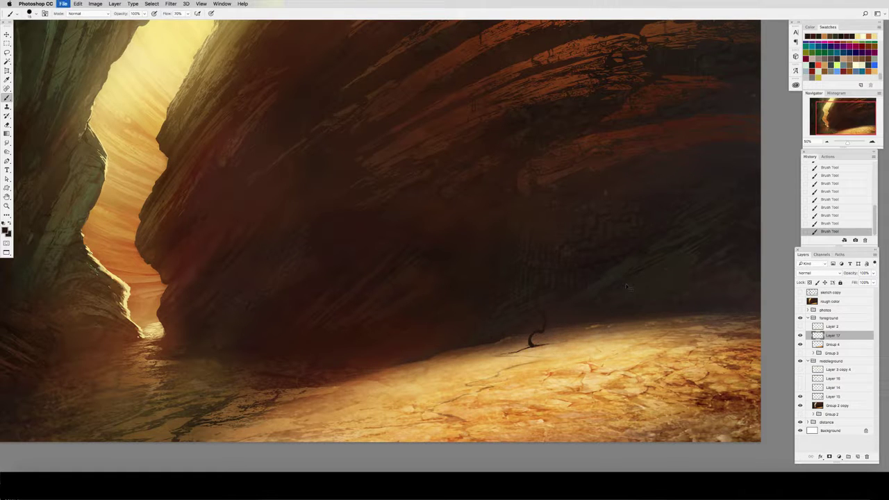
Paint the stem's shadow on Group 4 with a sampled brown at 30% opacity, and clone sand around its base.
left_click(720, 394, "alt")
key("3")
left_click(832, 345)
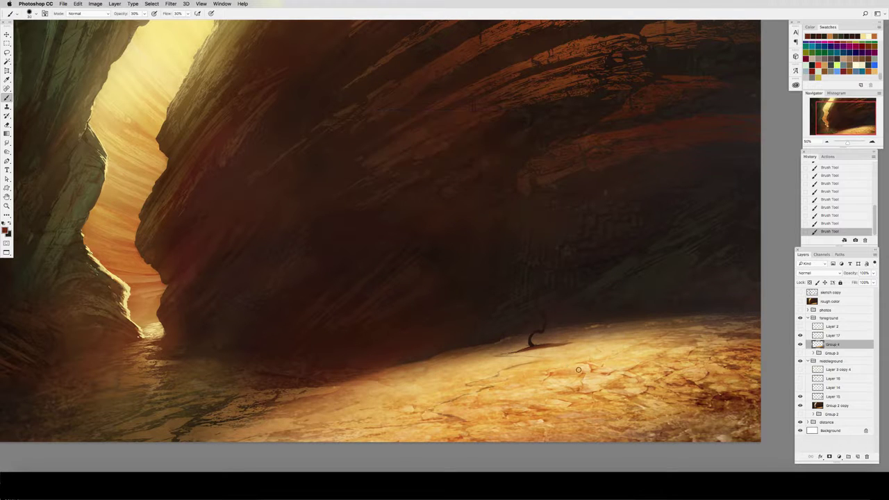
key("s")
left_click(565, 353, "alt")
left_click_drag(530, 346, 543, 346)
Paint yellow-green light along the curved stem on Layer 17.
left_click(832, 336)
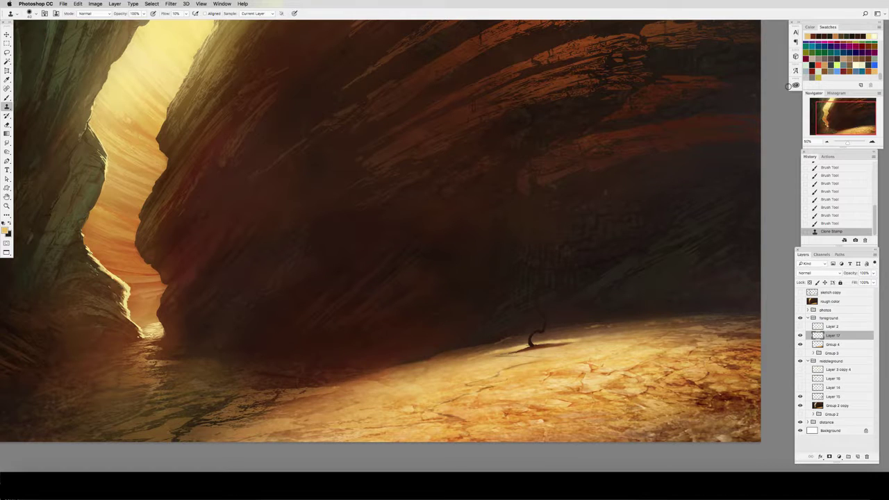
key("b")
key("5")
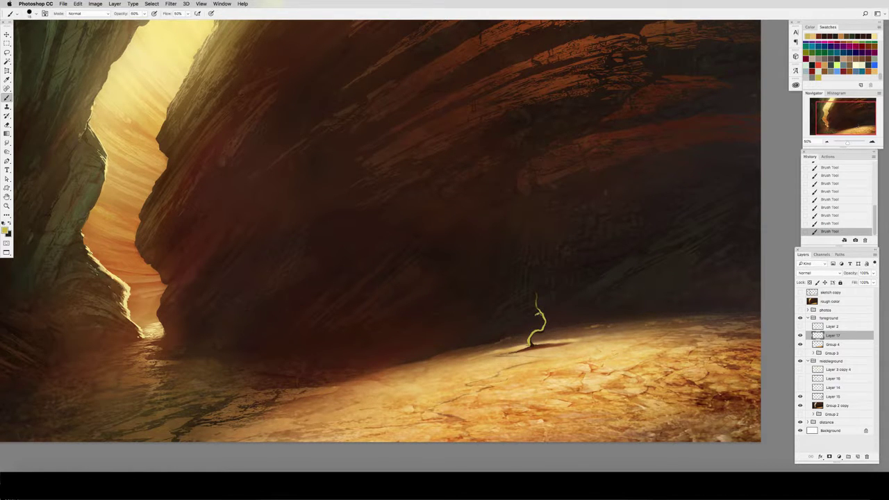
Flip the canvas horizontally and lock Layer 17's transparent pixels.
key("super+shift+h")
left_click_drag(654, 238, 777, 230)
left_click(810, 282)
Choose a teal green and shade the stem with it from the base to the tip.
left_click(265, 323, "alt")
left_click(4, 230)
left_click_drag(605, 279, 604, 284)
key("Return")
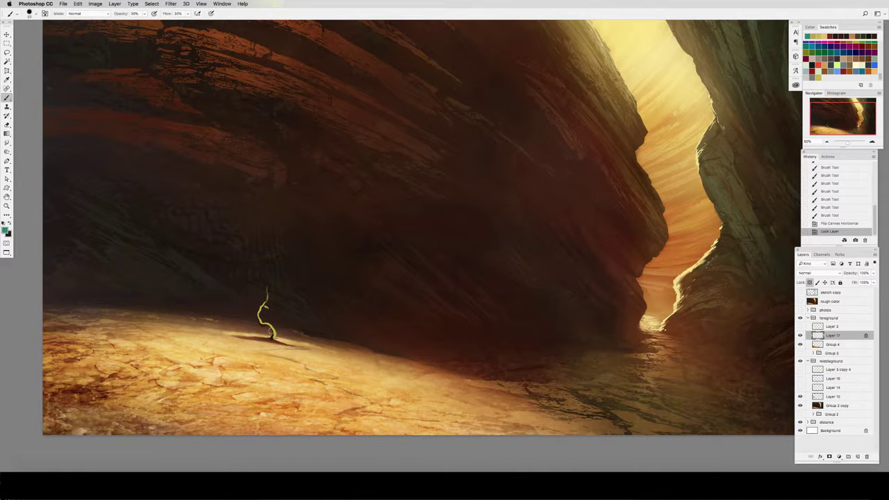
left_click_drag(271, 335, 263, 324)
left_click_drag(274, 337, 262, 321)
left_click_drag(260, 319, 267, 286)
left_click_drag(267, 301, 269, 284)
left_click_drag(274, 334, 264, 324)
left_click_drag(261, 322, 264, 306)
Switch to a leaf-shaped brush and paint small teal leaves around the top of the stem.
key("4")
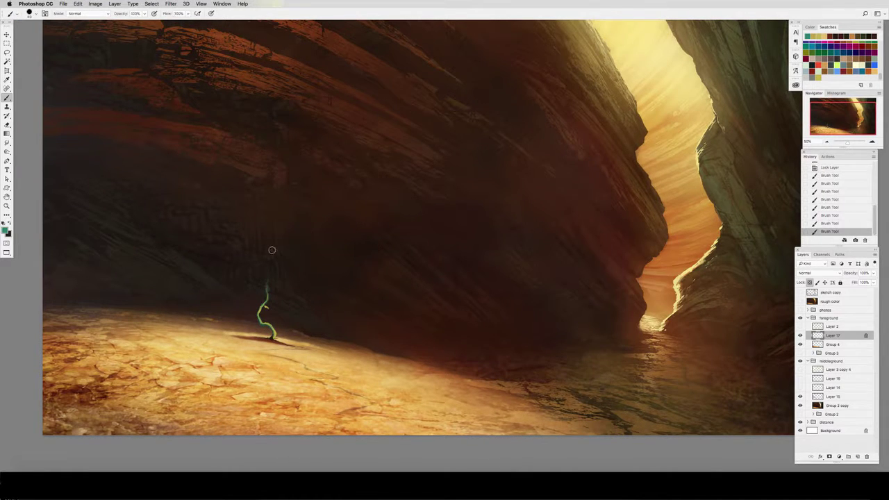
scroll(301, 272, "up", 1)
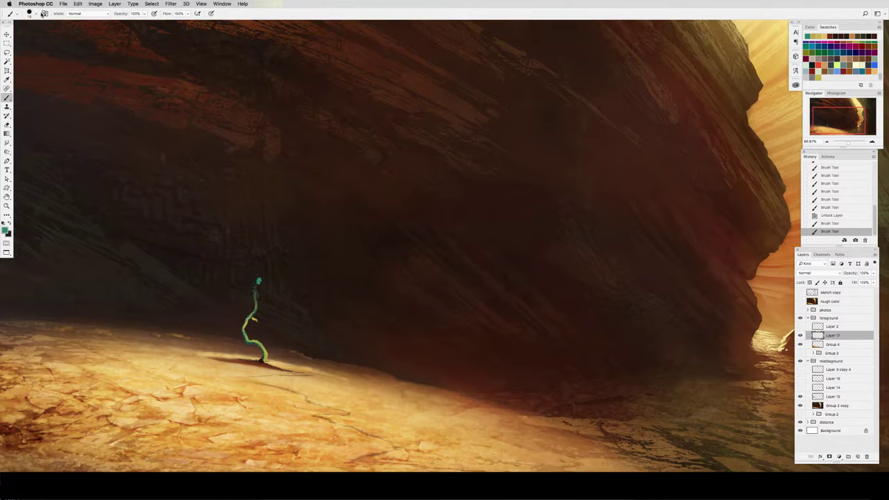
left_click(37, 14)
double_click(78, 111)
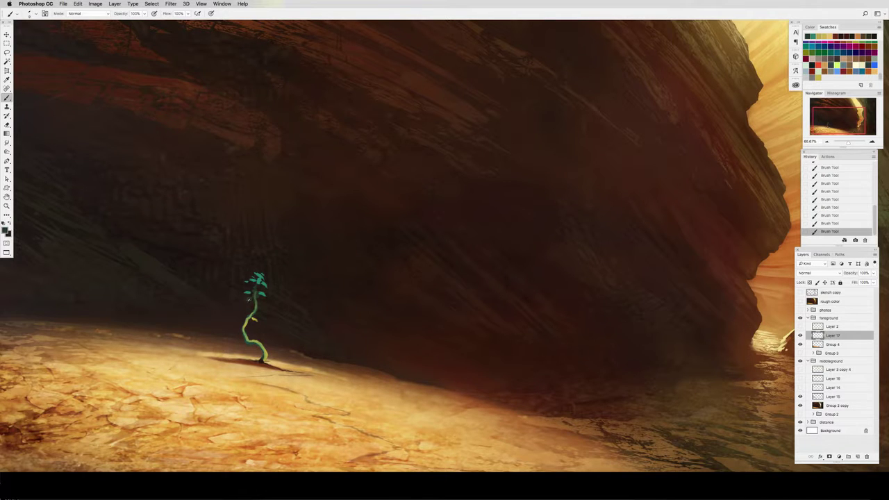
left_click(264, 272, "alt")
left_click(262, 281, "alt")
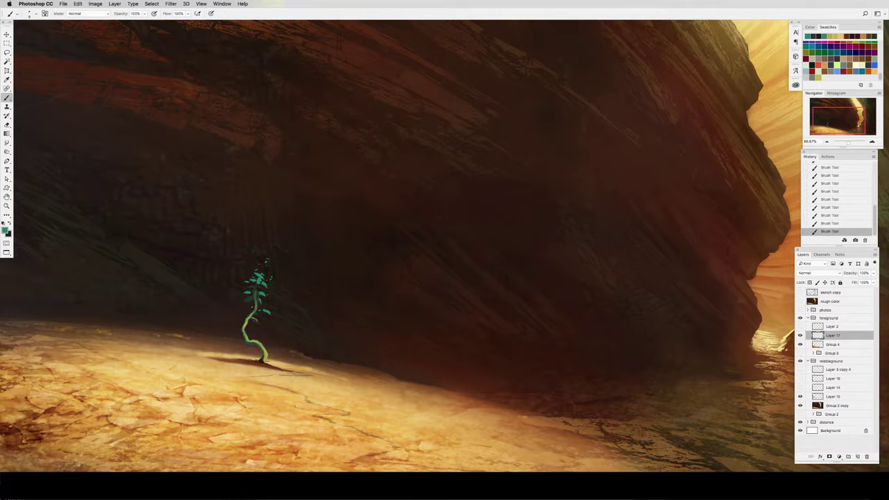
Erase stray leaf marks around the plant's crown and beside its stem with a smaller eraser.
key("e")
key("bracketleft")
key("bracketleft")
key("bracketleft")
key("bracketleft")
key("bracketleft")
key("bracketleft")
key("bracketleft")
key("bracketleft")
key("bracketleft")
key("bracketleft")
key("bracketleft")
key("bracketleft")
key("bracketleft")
left_click_drag(266, 260, 273, 281)
left_click_drag(254, 270, 245, 279)
left_click(271, 316)
left_click_drag(264, 339, 274, 343)
Try painting larger teal leaves at the tip of the plant.
key("x")
key("b")
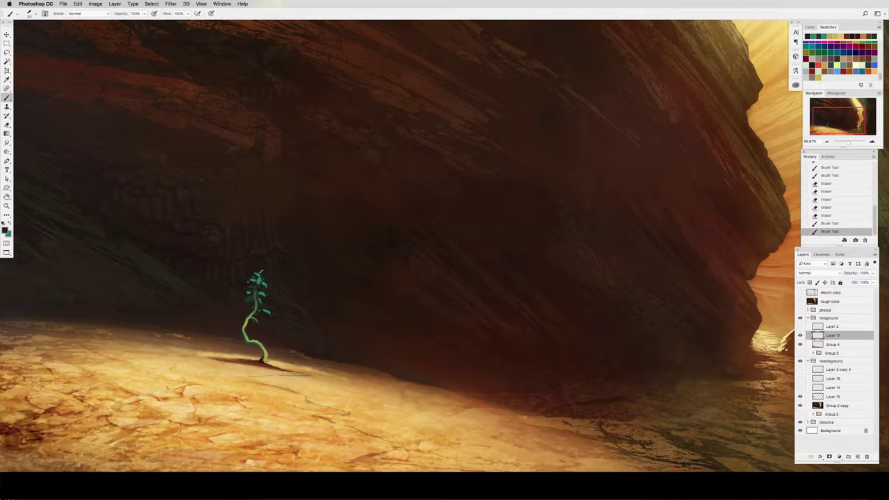
key("x")
left_click_drag(263, 265, 260, 277)
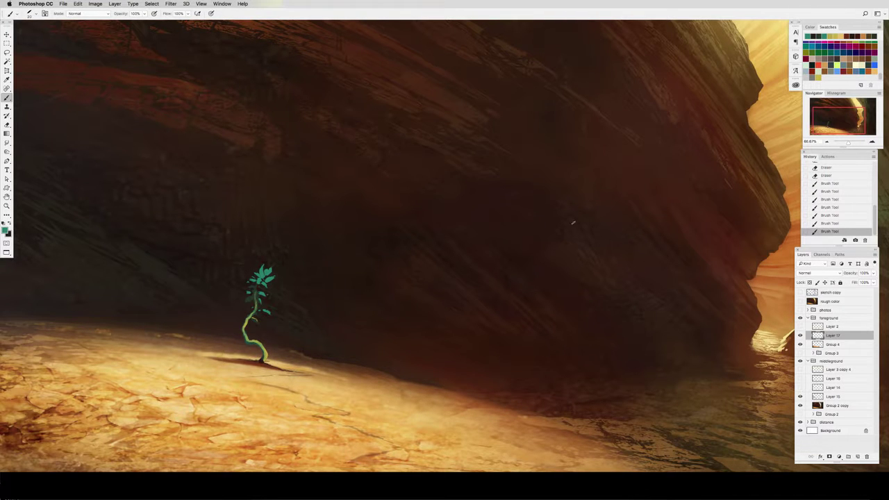
Revert the history to before the larger leaves and flip the canvas horizontally.
left_click(826, 175)
key("super+shift+h")
left_click_drag(748, 308, 494, 286)
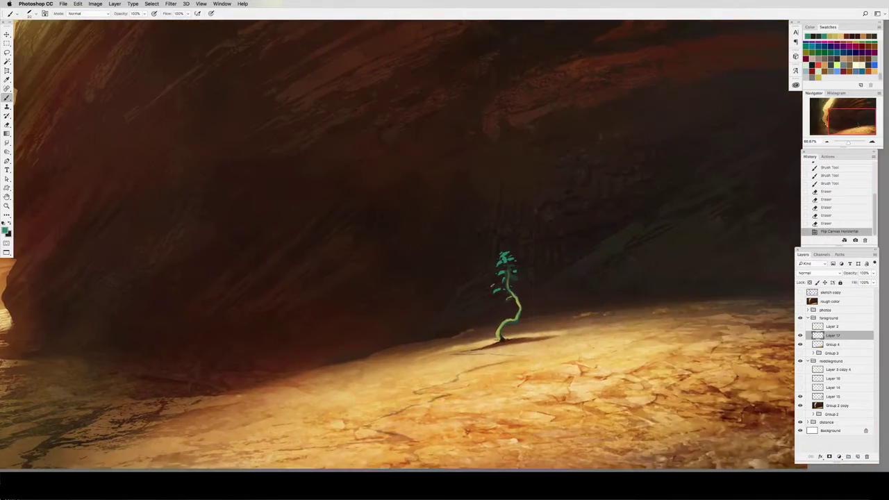
Paint more small teal leaves around the plant's crown and smudge them lightly into shape.
left_click_drag(502, 254, 508, 253)
left_click_drag(505, 256, 500, 261)
left_click_drag(507, 258, 495, 267)
left_click_drag(503, 263, 497, 265)
left_click_drag(506, 260, 511, 253)
left_click_drag(510, 260, 515, 260)
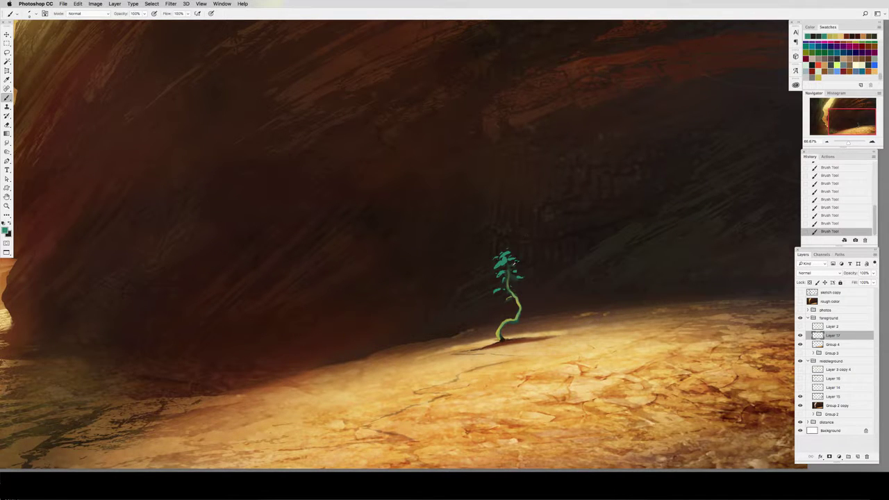
key("r")
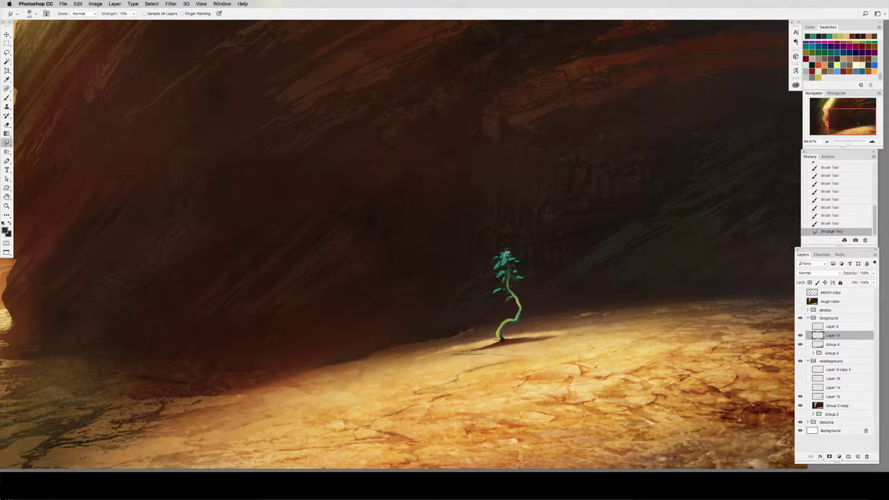
mouse_move(514, 250)
left_mouse_down()
mouse_move(522, 260)
mouse_move(495, 283)
left_mouse_up()
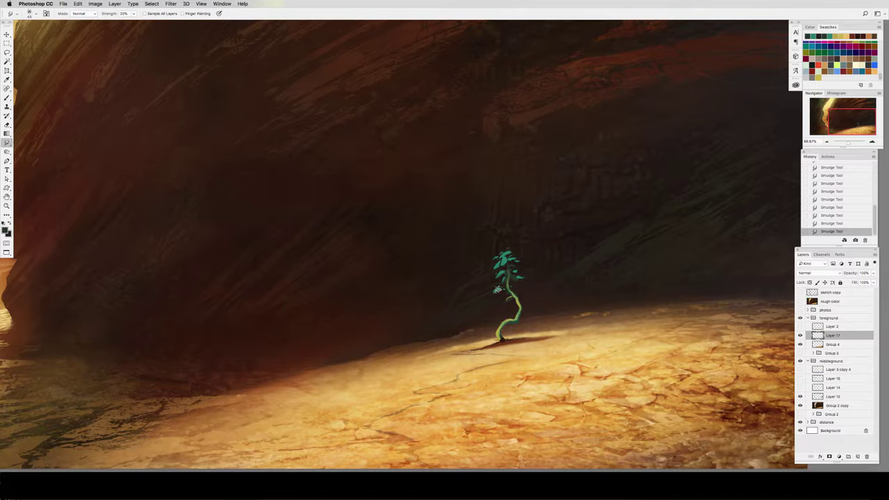
Lock the transparent pixels of Layer 17 and try a new swatch color on the leaves with a round brush.
left_click(811, 283)
left_click(837, 72)
key("b")
left_click(35, 13)
left_click_drag(108, 123, 109, 112)
left_click(388, 124)
left_click_drag(495, 264, 498, 260)
left_click_drag(493, 269, 499, 264)
left_click_drag(499, 261, 502, 262)
left_click(823, 208)
Brighten the crown and lower left leaves in teal with an enlarged round brush in Color Dodge mode.
left_click(813, 36)
left_click(90, 14)
left_click(101, 82)
key("bracketright")
key("bracketright")
key("bracketright")
key("bracketright")
left_click_drag(510, 253, 503, 259)
mouse_move(500, 260)
left_mouse_down()
mouse_move(495, 265)
mouse_move(501, 260)
left_mouse_up()
left_click_drag(504, 269, 494, 291)
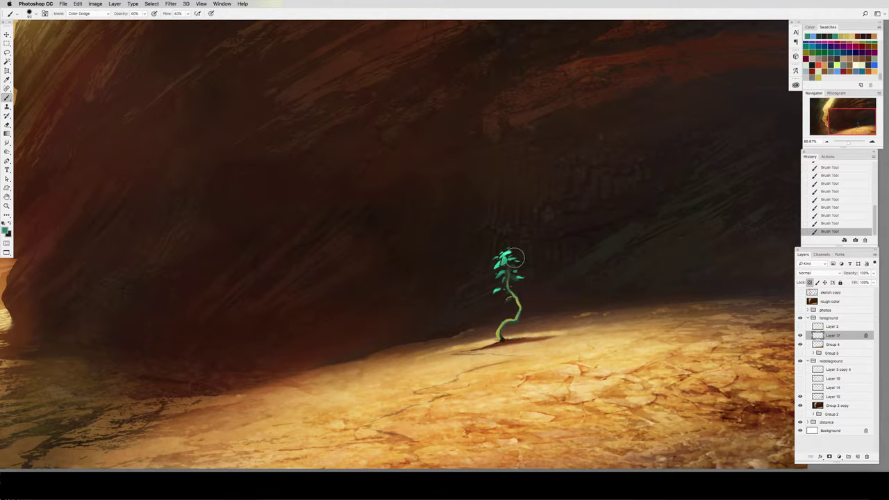
Pick a pale mint foreground color based on the sampled leaf color and unlock the plant layer's transparent pixels.
key("z")
left_click(513, 274, "alt")
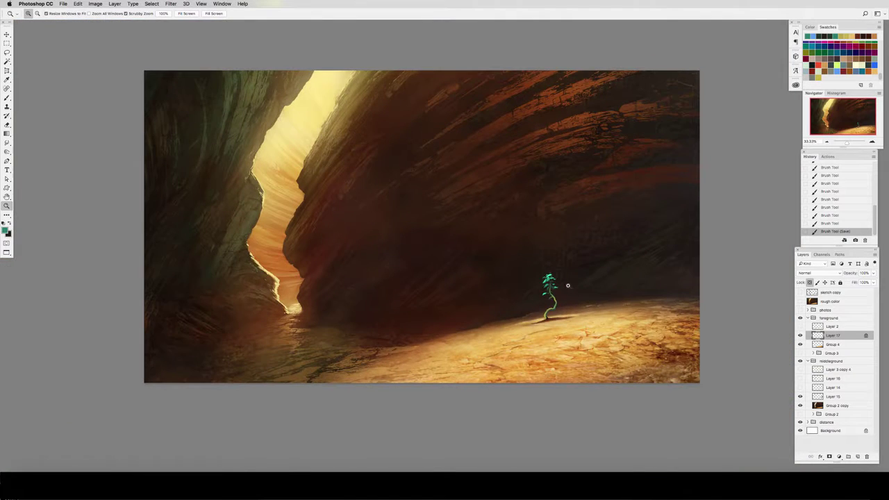
left_click(567, 287)
left_click(567, 288)
left_click(530, 271)
key("b")
left_click(530, 261, "alt")
left_click(5, 230)
left_click(535, 240)
left_click(656, 230)
key("slash")
Dab tiny pale mint marks from the plant's tip down along the left edge of the crown.
left_click(524, 251)
left_click(524, 254)
left_click(523, 259)
left_click(521, 262)
left_click(517, 264)
left_click(514, 267)
left_click(510, 271)
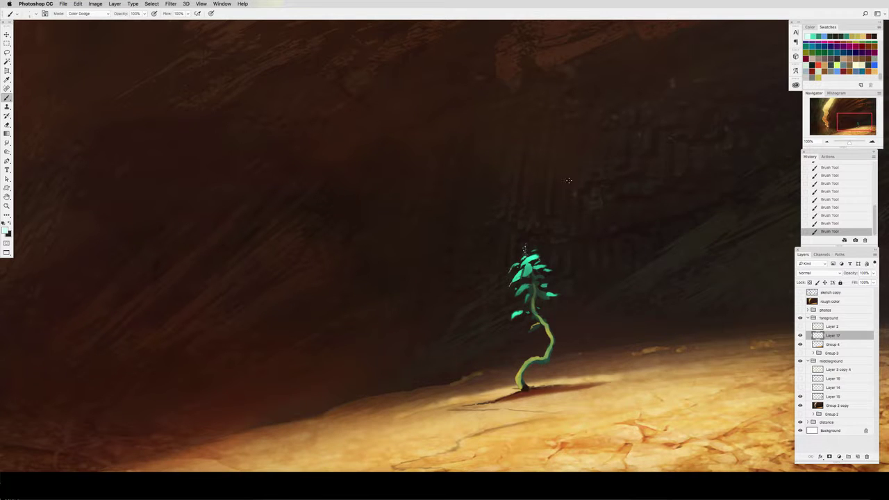
Erase stray specks beside the crown's lower left leaves and smudge the upper leaf edges into clean points.
key("e")
left_click(510, 287)
left_click(509, 289)
key("r")
left_click_drag(511, 281, 515, 276)
left_click_drag(511, 276, 514, 271)
left_click_drag(515, 268, 539, 256)
Erase the remaining stray marks at the crown's upper left and above its tip.
key("e")
left_click(510, 271)
left_click(512, 267)
key("r")
key("e")
left_click(532, 246)
key("r")
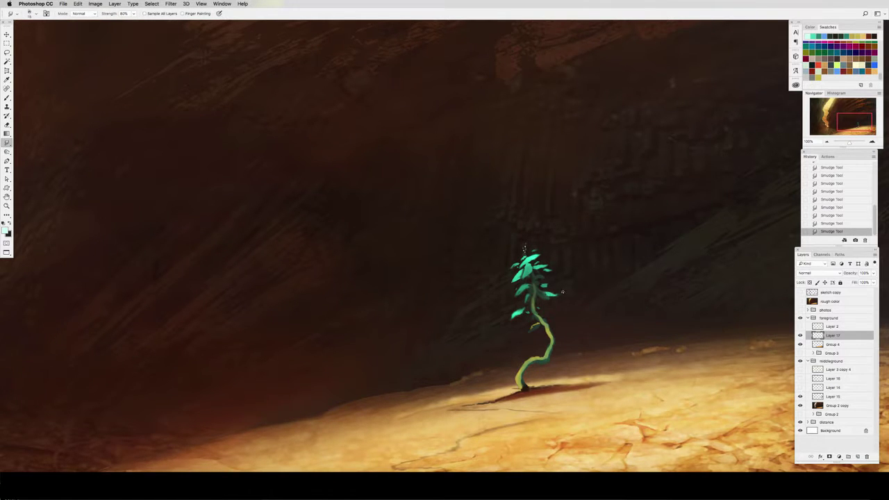
Sample a leaf color and paint a small stroke in the middle of the crown.
key("b")
left_click(538, 286, "alt")
left_click_drag(536, 279, 541, 276)
key("z")
left_click_drag(538, 286, 521, 269)
left_click(566, 257, "alt")
left_click(569, 253)
Smudge the crown's left leaves into shape and erase the gaps between them.
key("r")
left_click_drag(515, 273, 520, 271)
left_click_drag(519, 275, 527, 274)
left_click_drag(524, 279, 528, 274)
key("e")
left_click_drag(526, 279, 529, 272)
left_click(529, 272)
left_click(523, 278)
Trim the upper left leaf edges with the Eraser and save the painting.
key("r")
key("e")
left_click(523, 271)
left_click(520, 273)
key("r")
key("z")
left_click(548, 255, "alt")
key("super+s")
left_click(554, 246)
Paint extra mint leaves on the plant's left side with the sampled leaf color at 60% flow and smudge the crown.
key("b")
left_click(530, 274, "alt")
key("shift+6")
left_click_drag(522, 276, 520, 273)
left_click_drag(514, 280, 519, 275)
left_click(519, 299)
left_click(519, 300)
key("r")
left_click(522, 264)
Refine the leaf shapes with the Smudge tool and save the painting.
key("z")
left_click(548, 264, "alt")
key("r")
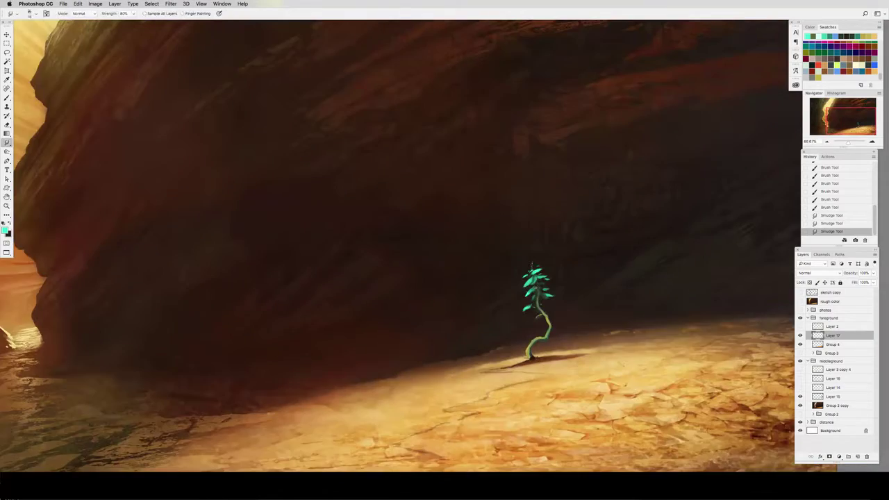
key("z")
left_click(568, 262, "alt")
key("super+s")
left_click(653, 227)
Lasso the plant, reshape it in the Liquify filter with a smaller brush, and compare the result with the previous state.
key("l")
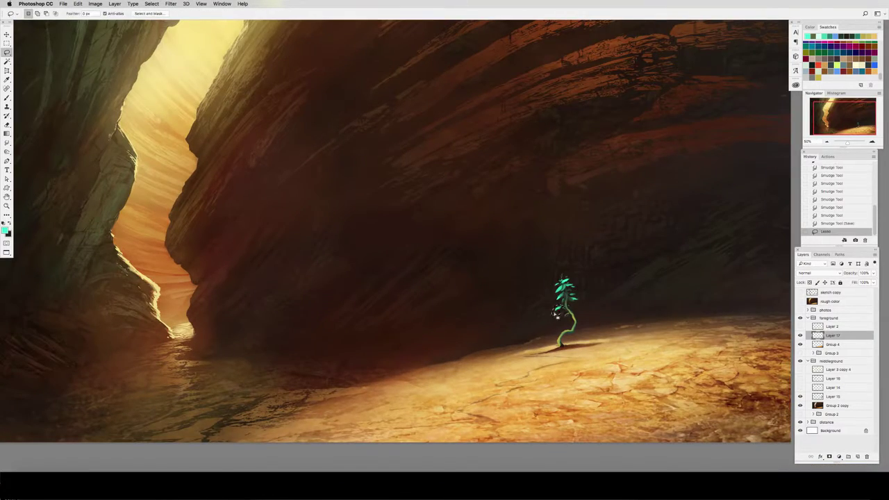
key("ctrl+shift+x")
key("super+plus")
key("super+plus")
key("super+plus")
mouse_move(734, 410)
left_mouse_down()
mouse_move(445, 269)
mouse_move(454, 228)
left_mouse_up()
key("bracketleft")
key("bracketleft")
key("bracketleft")
key("bracketleft")
key("bracketleft")
key("bracketleft")
key("bracketleft")
key("bracketleft")
key("bracketleft")
key("bracketleft")
left_click_drag(469, 359, 475, 304)
key("Return")
key("super+z")
key("super+z")
Save the painting and lock the plant layer's transparent pixels.
key("z")
left_click(562, 253, "alt")
left_click(566, 246)
left_click(544, 254, "alt")
key("super+s")
key("slash")
left_click(547, 256)
left_click(548, 257)
Shade the crown's underside and the upper stem with a sampled dark color in Normal mode at 30% opacity and flow.
key("b")
left_click(553, 382, "alt")
left_click(85, 12)
left_click(75, 7)
key("3")
key("shift+3")
mouse_move(558, 323)
left_mouse_down()
mouse_move(557, 314)
mouse_move(560, 324)
left_mouse_up()
left_click_drag(571, 304, 557, 331)
mouse_move(558, 329)
left_mouse_down()
mouse_move(559, 315)
mouse_move(569, 346)
left_mouse_up()
Darken the top of the stem where it runs up into the leaves.
key("z")
left_click(605, 278, "alt")
left_click(604, 312)
left_click(603, 312)
key("b")
key("shift+5")
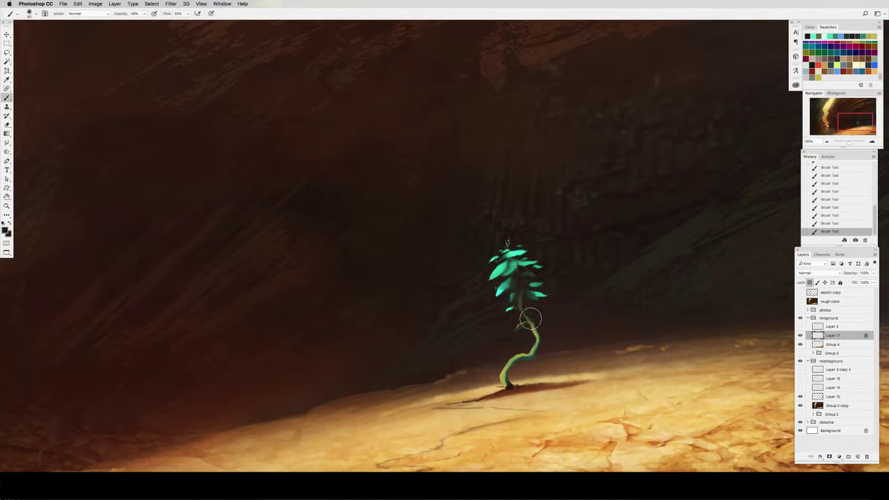
mouse_move(529, 318)
left_mouse_down()
mouse_move(518, 311)
mouse_move(521, 295)
left_mouse_up()
Sample the stem's yellow-green and paint a thin stem line up through the crown with a much smaller brush.
left_click(537, 331, "alt")
key("shift+2")
key("bracketleft")
key("bracketleft")
key("bracketleft")
key("bracketleft")
key("bracketleft")
key("bracketleft")
key("bracketleft")
key("bracketleft")
key("bracketleft")
key("bracketleft")
left_click_drag(531, 327, 513, 295)
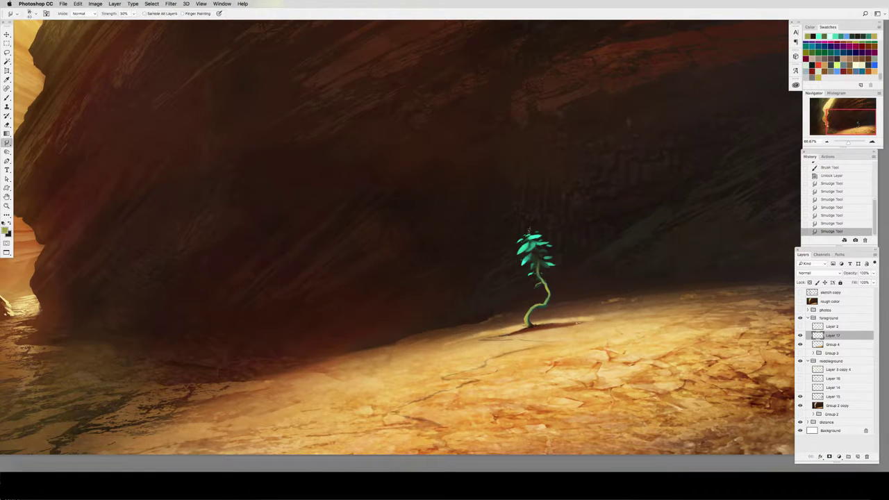
Collapse the foreground layer group.
left_click(628, 276, "alt")
left_click(808, 318)
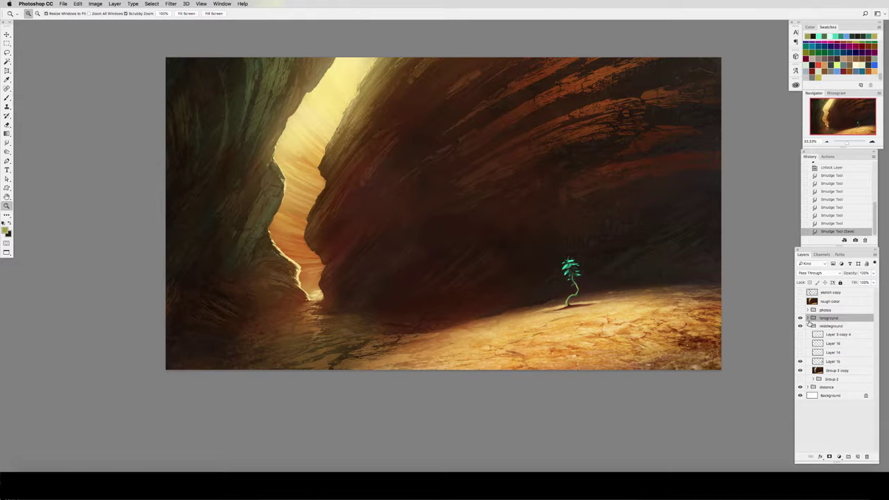
Paste a merged copy of the whole canvas as a new layer above the photos group and name it merged.
key("ctrl+a")
key("ctrl+shift+c")
key("ctrl+v")
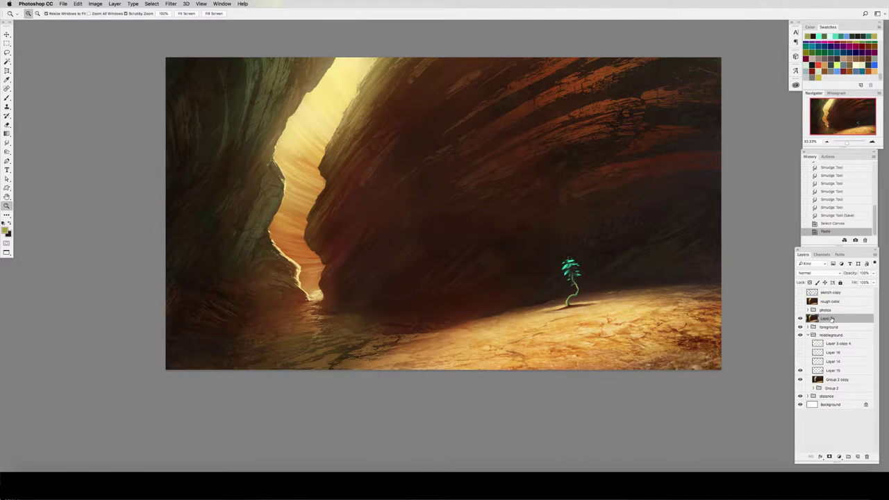
left_click_drag(831, 320, 834, 312)
key("Return")
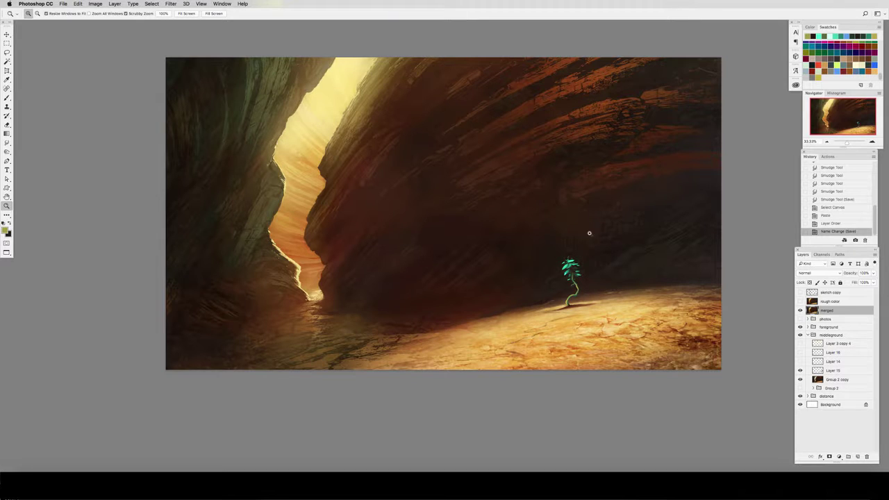
Add a new layer named bloom above the merged layer and set its blend mode to Lighten.
key("ctrl+shift+alt+n")
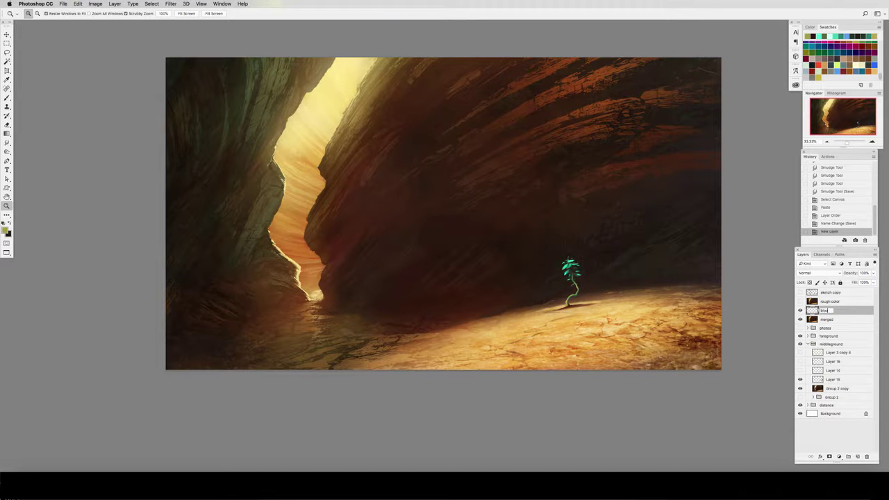
key("Return")
key("g")
left_click(810, 273)
left_click(806, 317)
Paint a warm glow around the upper end of the canyon opening with a much larger brush in Color Dodge mode.
key("b")
left_click(87, 13)
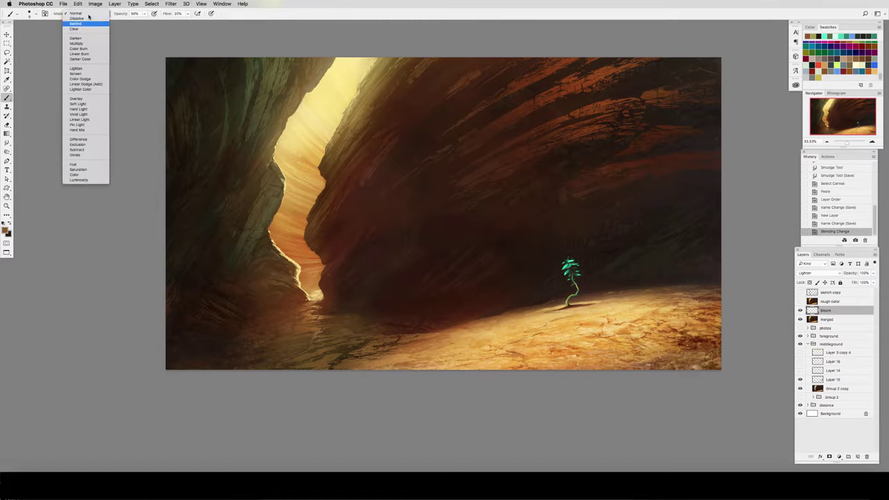
left_click(82, 78)
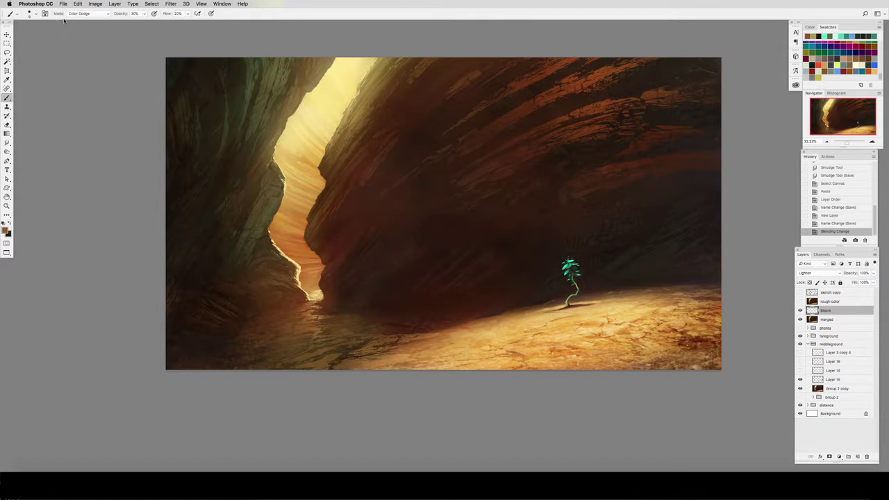
key("bracketright")
key("bracketright")
key("bracketright")
key("bracketright")
key("bracketright")
key("bracketright")
key("bracketright")
key("bracketright")
key("bracketright")
left_click(359, 56)
left_click(346, 69)
left_click(352, 66)
left_click(359, 62)
left_click(371, 75)
left_click(399, 57)
left_click(423, 44)
mouse_move(419, 46)
left_mouse_down()
mouse_move(338, 66)
mouse_move(378, 36)
mouse_move(343, 43)
mouse_move(368, 64)
left_mouse_up()
Extend the glow down the canyon opening and along the adjoining rock edge, varying the brush size.
key("bracketleft")
key("bracketleft")
mouse_move(311, 289)
left_mouse_down()
mouse_move(296, 267)
mouse_move(305, 285)
mouse_move(292, 168)
mouse_move(318, 80)
left_mouse_up()
left_click_drag(375, 33, 322, 143)
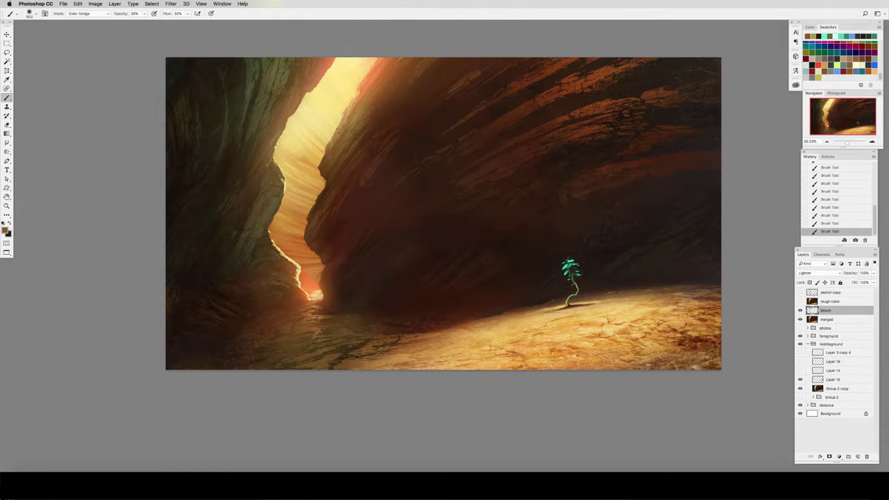
key("bracketright")
key("bracketright")
key("bracketright")
key("bracketright")
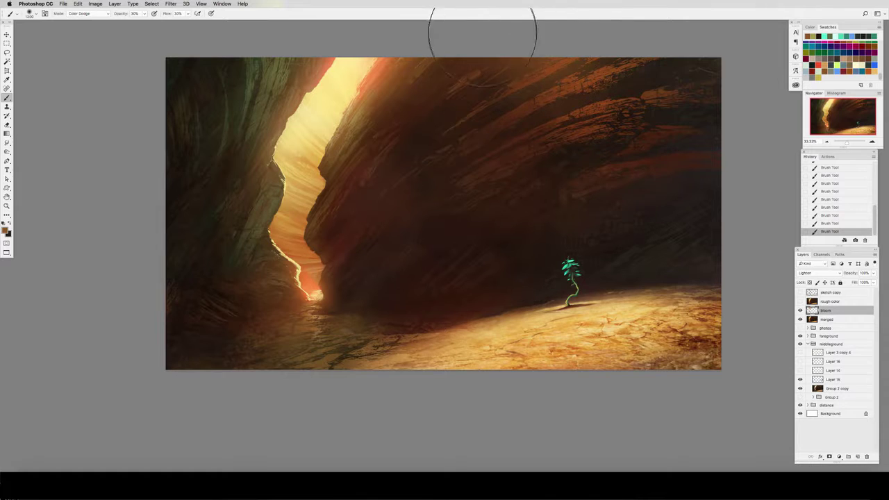
Shift the bloom layer's color toward golden yellow with Hue/Saturation and set its opacity to 70%.
key("super+u")
left_click_drag(356, 114, 515, 229)
left_click_drag(499, 275, 504, 277)
key("Return")
key("v")
key("7")
key("b")
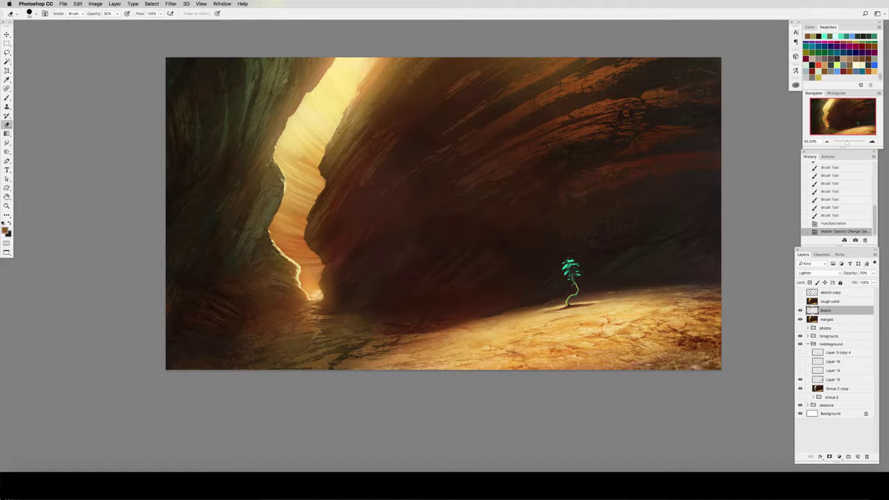
Erase excess bloom from the upper canyon wall beside the opening, and compare the painting with and without the bloom layer.
key("]")
left_click_drag(408, 68, 361, 98)
left_click_drag(368, 83, 333, 111)
left_click_drag(514, 90, 547, 105)
left_click(800, 310)
left_click(801, 310)
Lay a soft radial gradient glow over the upper canyon wall on the bloom layer.
key("g")
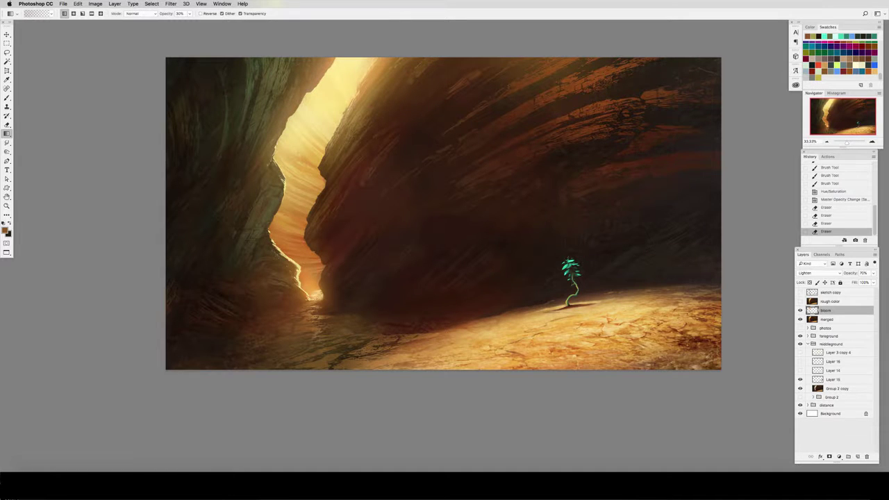
left_click_drag(554, 53, 562, 235)
key("super+z")
key("super+z")
Add a new layer above bloom and name it rays of light.
left_click(857, 456)
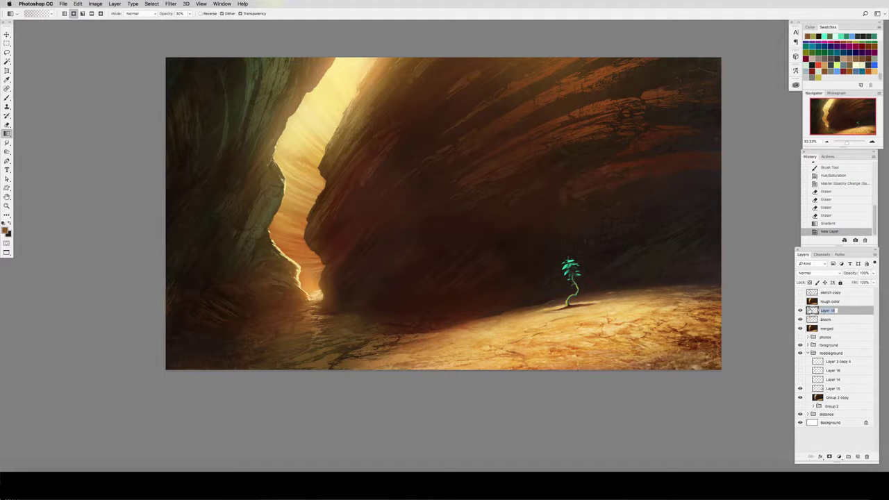
type("ight")
key("Return")
Dab pale yellow spots in a diagonal band across the dark canyon wall at about 20% brush opacity.
key("b")
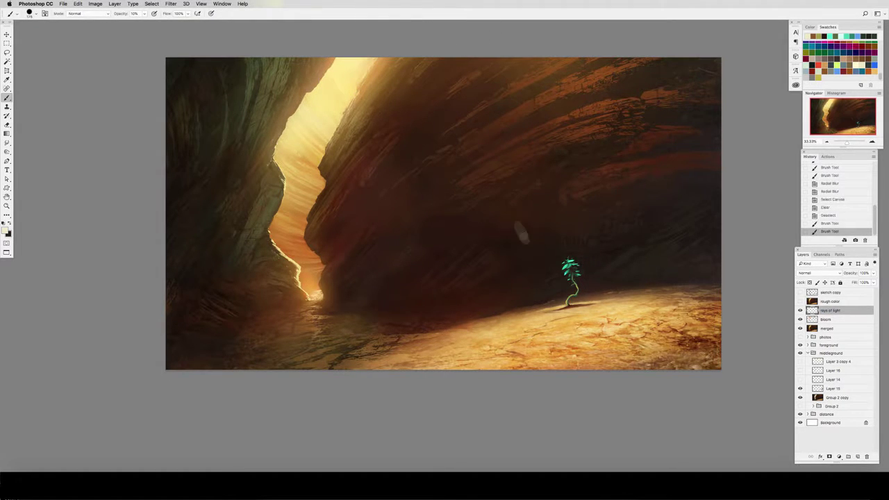
key("2")
left_click(513, 221)
left_click(523, 199)
left_click(549, 181)
left_click(489, 244)
left_click(483, 191)
left_click(556, 160)
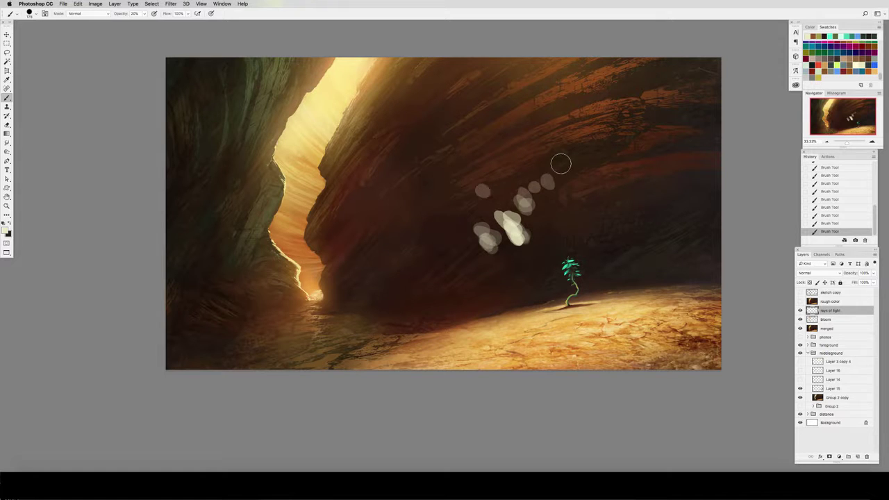
left_click(435, 251)
left_click(444, 262)
key("1")
key("2")
left_click(531, 249)
left_click(526, 245)
left_click(538, 210)
left_click(557, 241)
left_click(562, 247)
left_click(542, 214)
left_click(546, 182)
key("2")
left_click(575, 145)
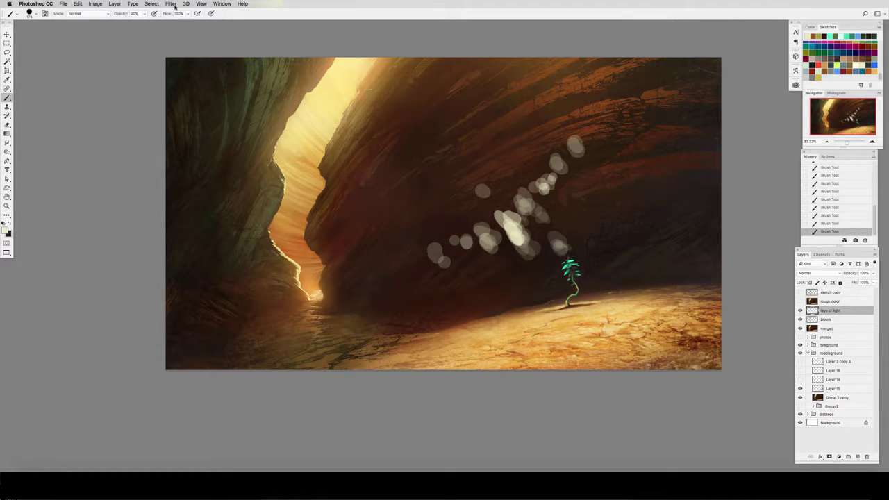
Apply a Radial Blur to the painted spots and repeat it several times to form streaked light rays.
left_click(171, 4)
mouse_move(209, 80)
left_click(286, 136)
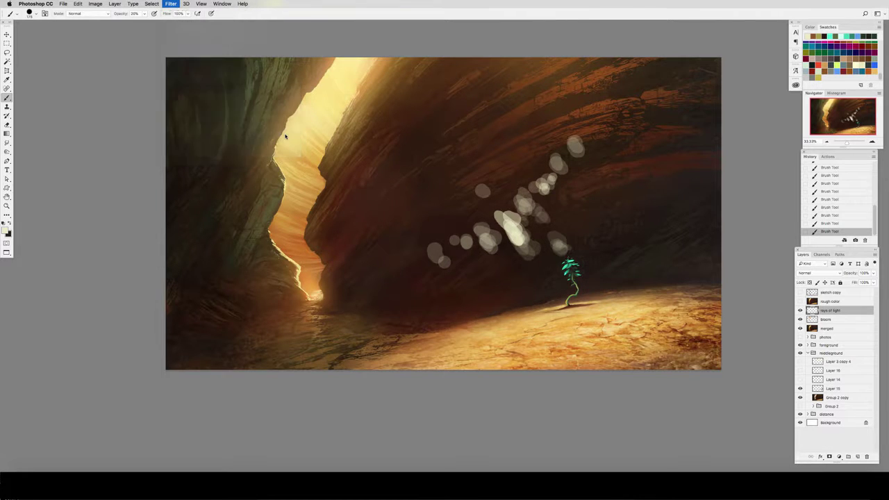
left_click(656, 25)
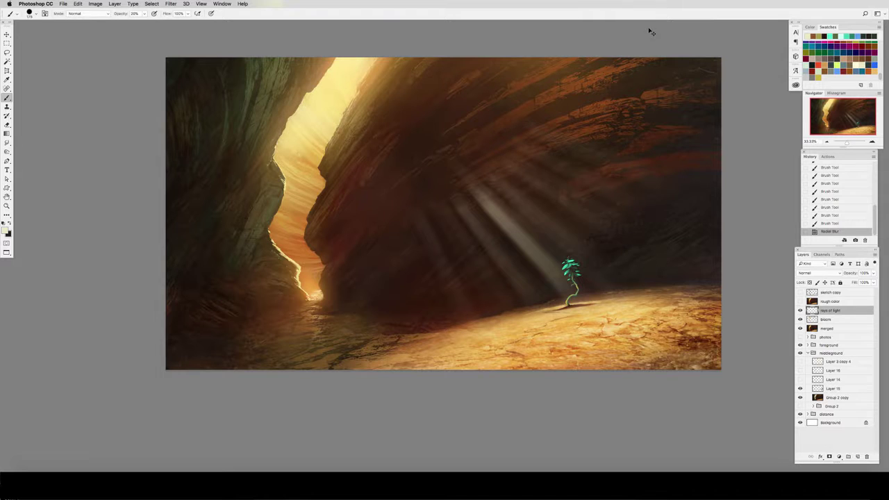
key("super+f")
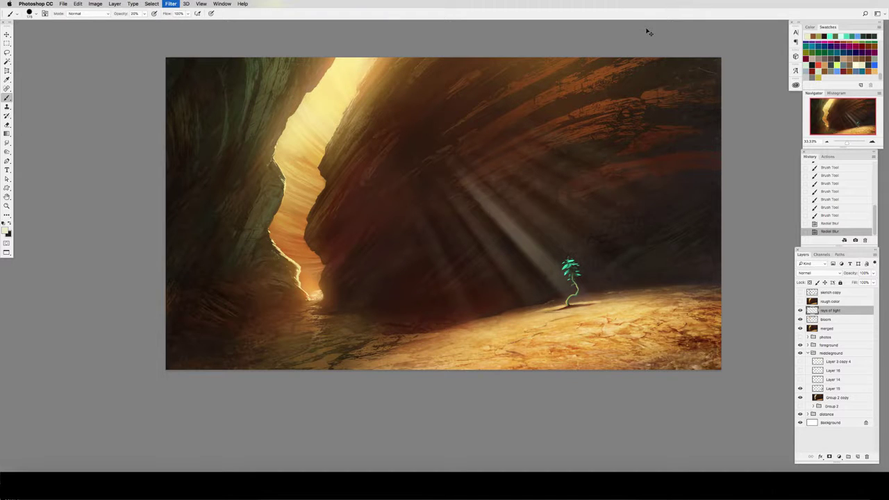
key("super+f")
key("super+f")
key("super+f")
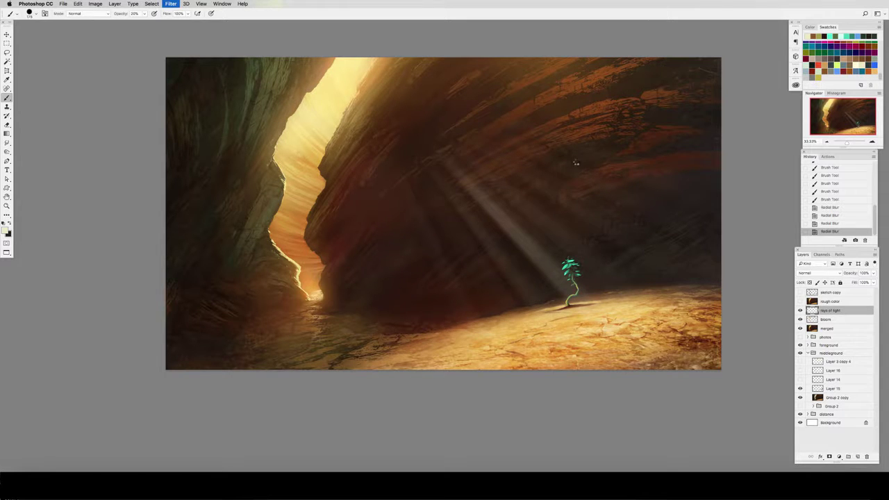
Flip the canvas horizontally, and enlarge, rotate and move the light rays so they fall steeply onto the plant.
key("super+u")
key("super+t")
right_click(457, 168)
left_click(480, 197)
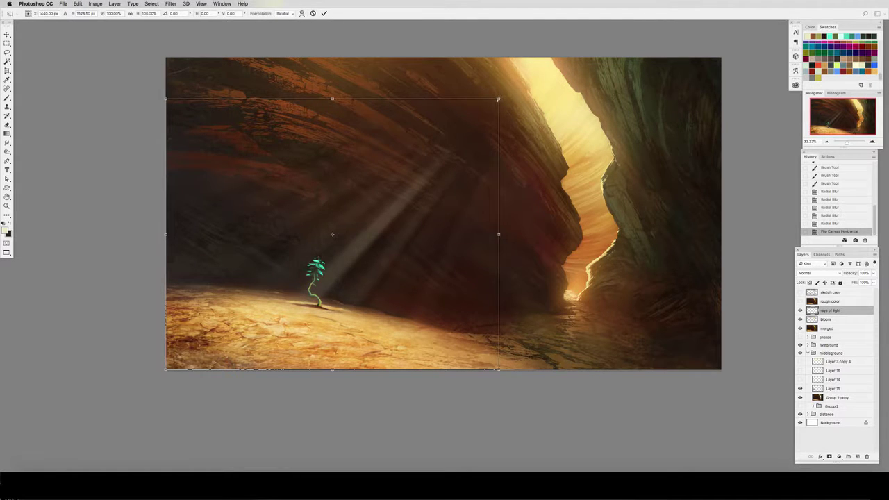
left_click_drag(499, 98, 577, 22)
left_click_drag(165, 144, 131, 200)
left_click_drag(594, 207, 583, 167)
left_click_drag(470, 197, 466, 117)
left_click_drag(587, 205, 500, 207)
Reshape the light rays by pulling in the corners of their transform box, and apply the transform.
right_click(487, 184)
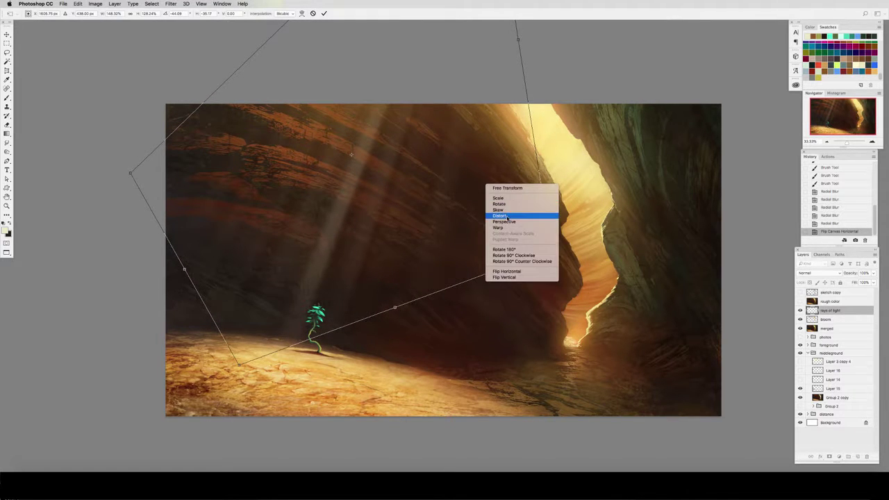
left_click(506, 210)
left_click_drag(551, 249, 466, 230)
left_click_drag(387, 240, 401, 209)
mouse_move(482, 207)
left_mouse_down()
mouse_move(578, 236)
mouse_move(515, 153)
mouse_move(397, 260)
left_mouse_up()
key("Return")
Set the blend mode of the rays of light layer to Overlay.
key("b")
left_click(818, 273)
left_click(814, 347)
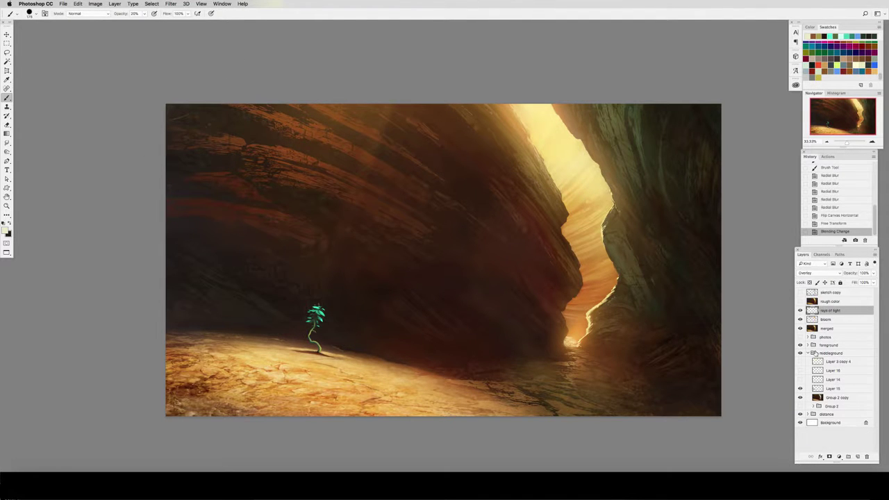
Add a new layer above the rays, lay a pale radial gradient glow at the canyon wall's upper edge, and save.
left_click(858, 457)
key("g")
left_click_drag(391, 77, 371, 174)
key("super+z")
left_click_drag(416, 70, 396, 150)
key("super+z")
key("super+s")
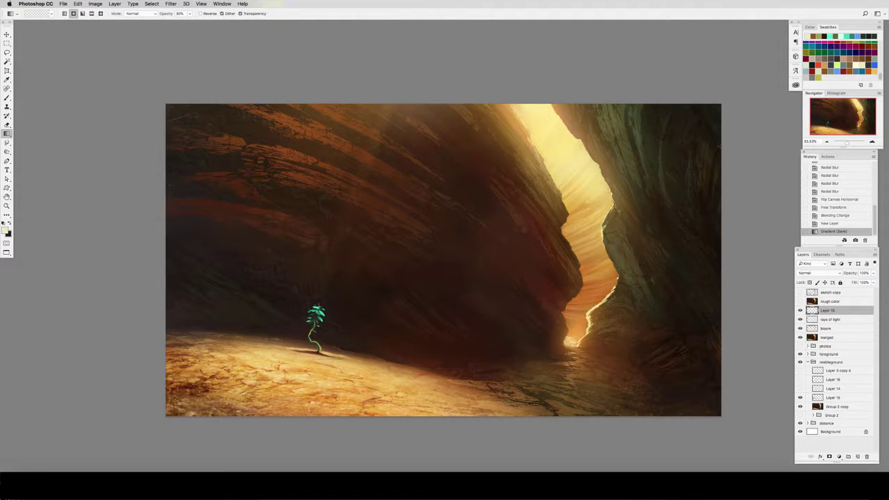
Add a new layer named debris above the gradient layer and save the document.
left_click(858, 456)
double_click(829, 311)
type("debris")
key("Return")
key("super+s")
Choose a small 9 px hard round scatter brush and set its spacing to 1000%.
key("b")
left_click(35, 14)
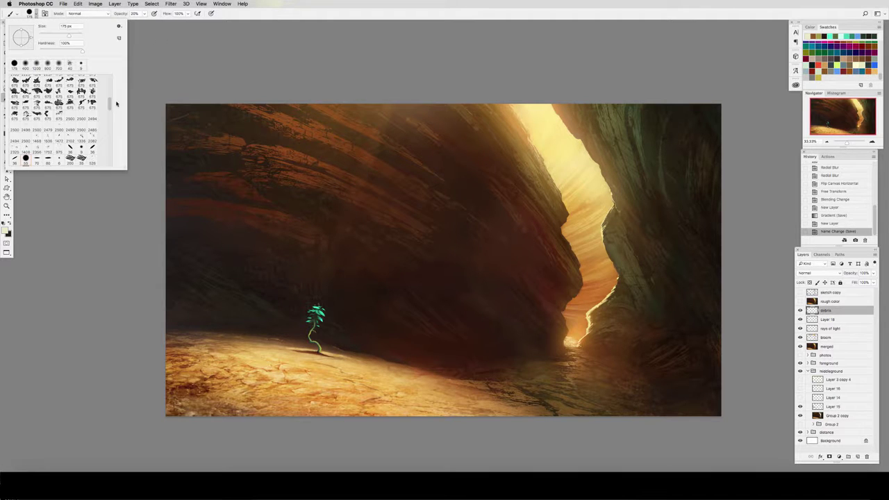
left_click(90, 148)
left_click(60, 372)
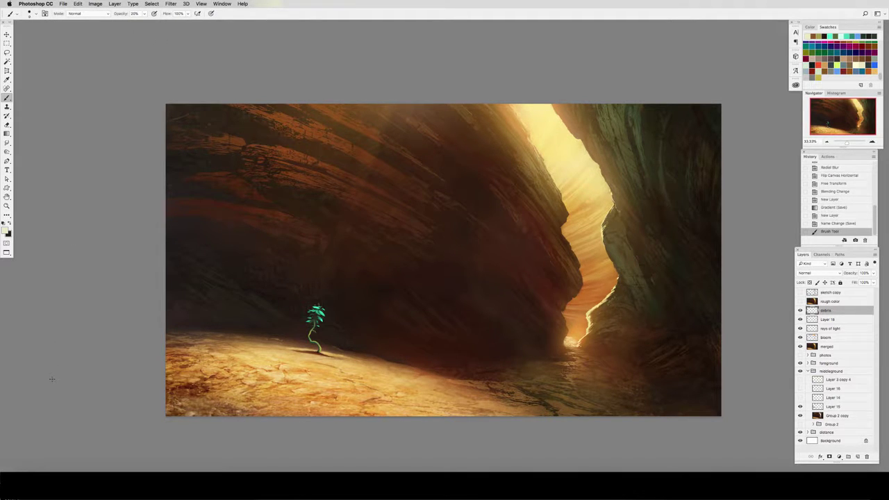
key("F5")
left_click_drag(314, 280, 324, 281)
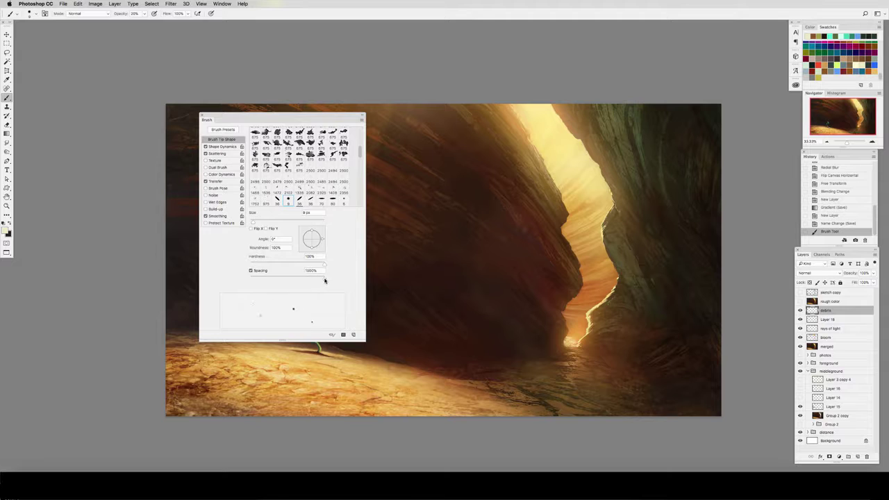
left_click(202, 115)
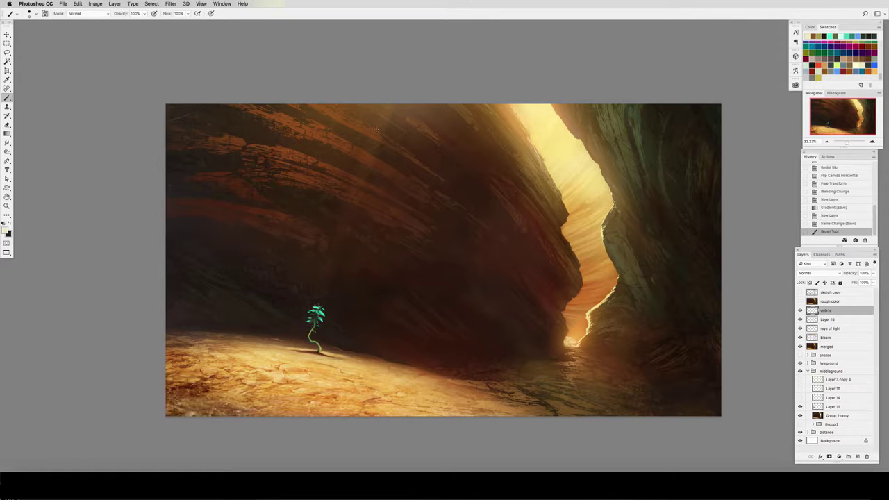
Scatter pale dust specks through the light beam above the plant and across the dark canyon wall at 100% opacity.
mouse_move(375, 120)
left_mouse_down()
mouse_move(331, 213)
mouse_move(390, 255)
left_mouse_up()
left_click_drag(381, 154, 426, 121)
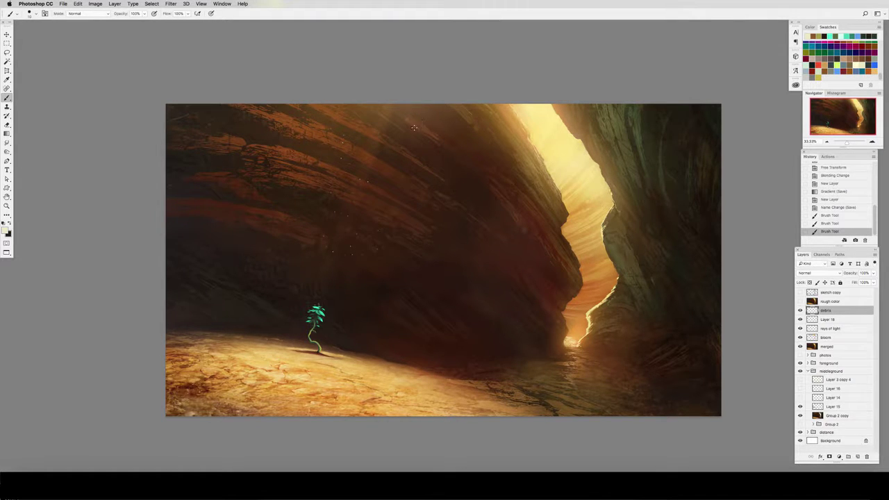
left_click_drag(342, 158, 318, 289)
left_click_drag(293, 205, 368, 203)
left_click_drag(437, 110, 432, 156)
left_click_drag(452, 163, 468, 179)
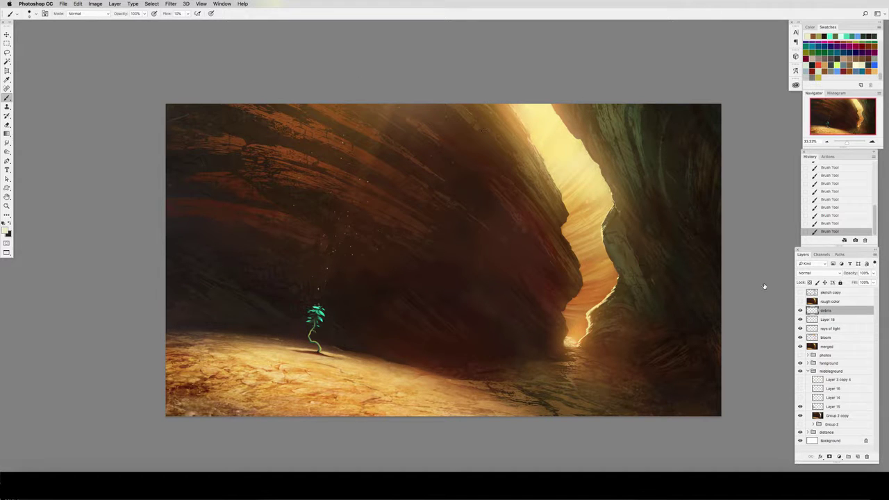
Duplicate the debris layer and soften the copy with a Gaussian Blur.
left_click(800, 311)
left_click(800, 310)
key("v")
left_click_drag(839, 311, 827, 303)
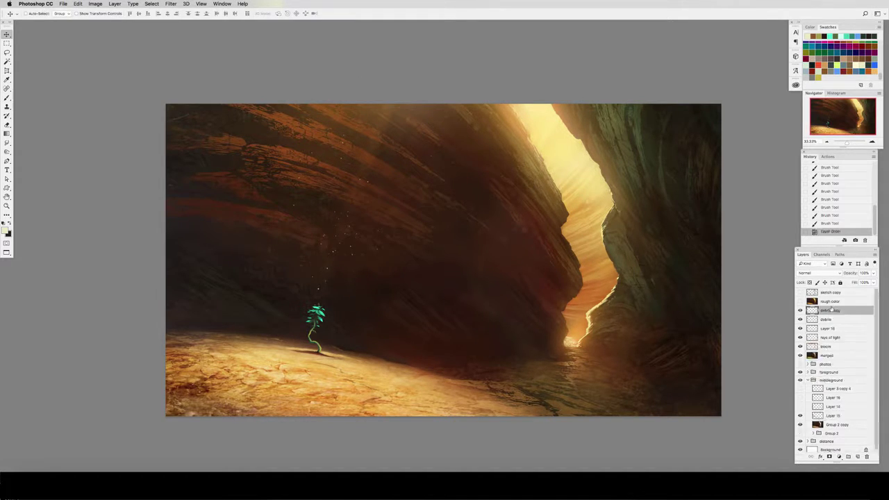
left_click(170, 4)
mouse_move(209, 86)
left_click(285, 116)
left_click(709, 188)
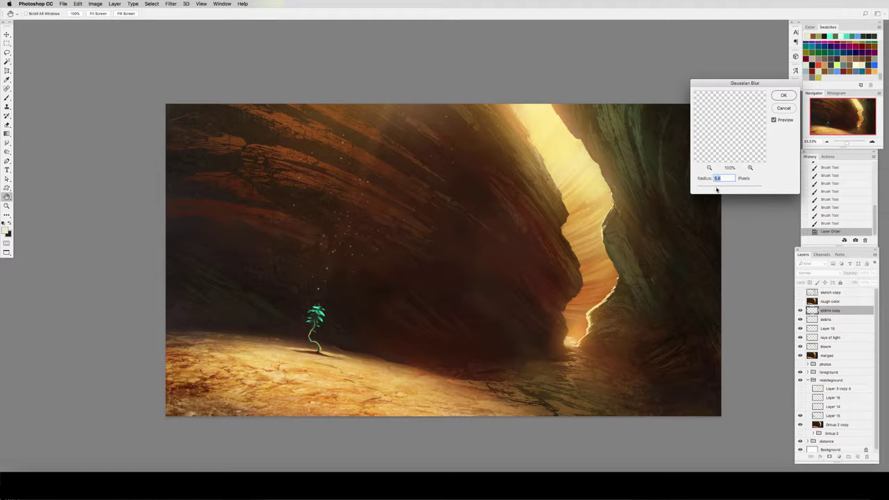
key("Return")
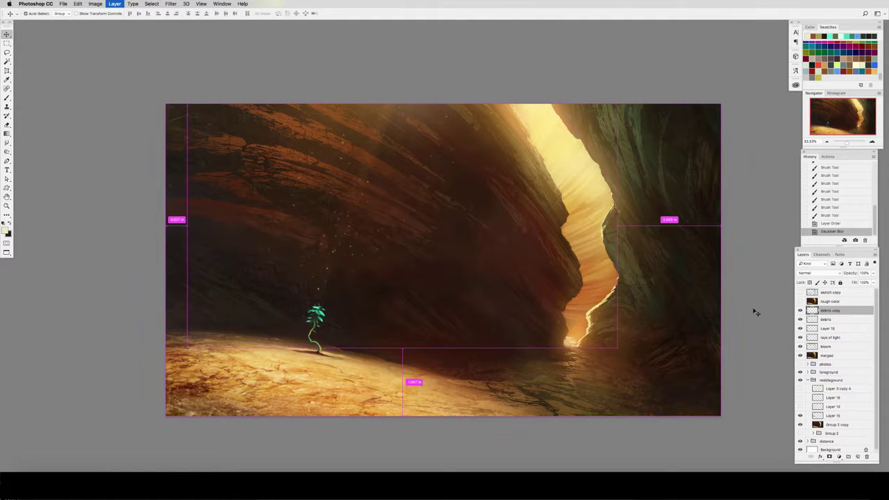
Merge the blurred copy down into the debris layer and set the blend mode to Overlay.
key("ctrl+e")
left_click(814, 273)
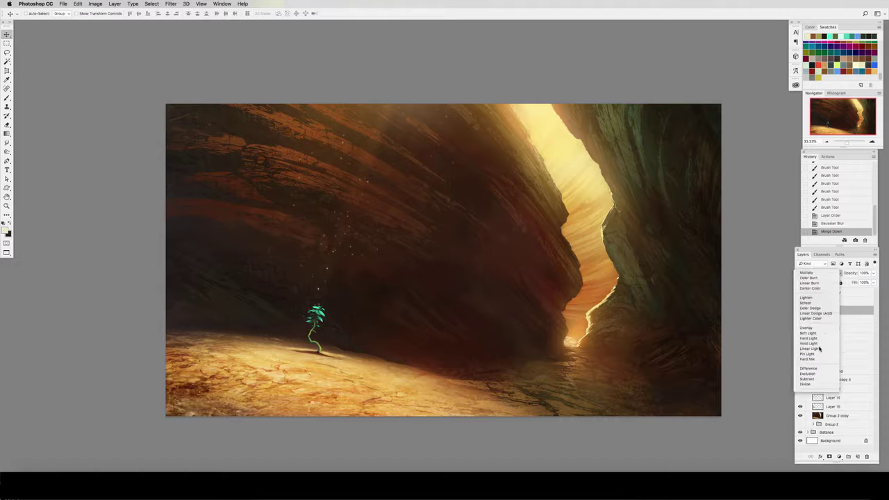
left_click(819, 349)
Duplicate the debris layer and change the copy's blend mode so its specks read brighter.
left_click_drag(832, 310, 829, 307)
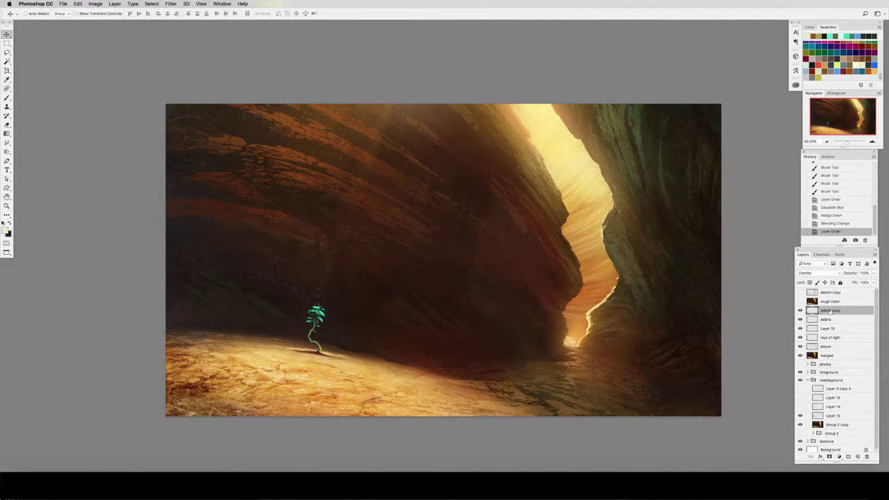
left_click(817, 273)
left_click(821, 200)
Group the two debris layers and give the group a layer mask filled with black.
left_click(835, 320, "shift")
key("super+g")
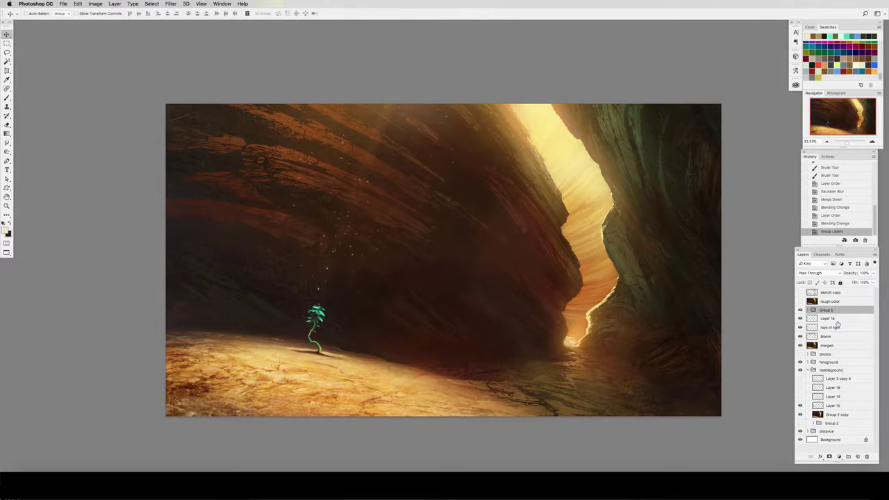
left_click(831, 456)
key("alt+BackSpace")
Paint white on the debris group's mask with an enlarged round brush to reveal the specks just above the plant.
key("x")
key("b")
left_click(76, 14)
left_click(29, 13)
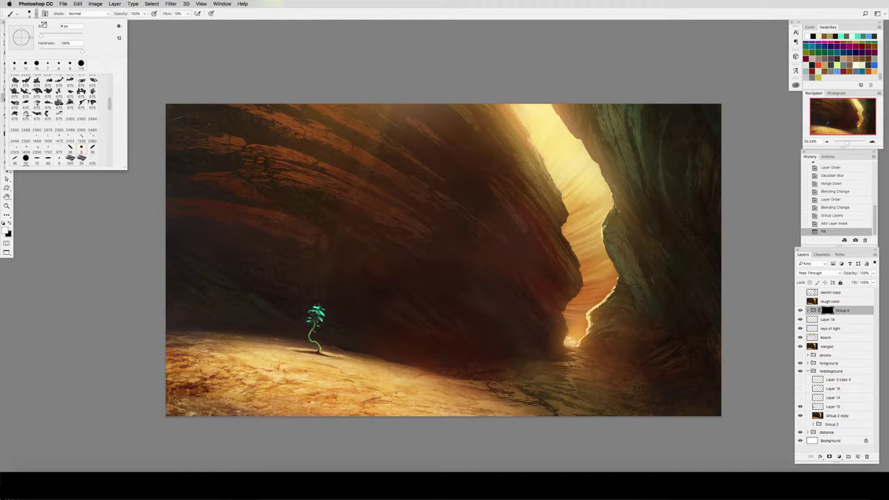
left_click(26, 159)
left_click(64, 235)
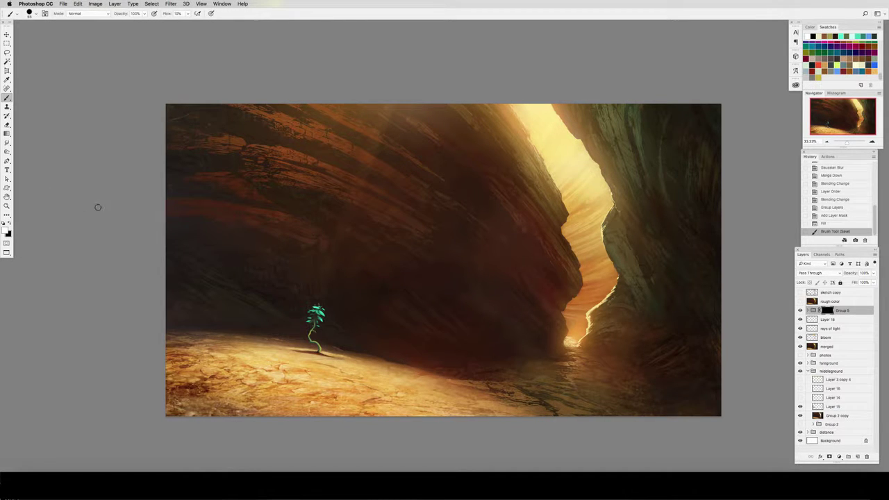
key("bracketright")
key("bracketright")
key("bracketright")
key("bracketright")
left_click(332, 271)
left_click(332, 267)
left_click(325, 280)
Set the brush opacity and flow to 30% and paint on the group's mask to reveal specks up along the light ray.
key("3")
key("shift+3")
mouse_move(360, 194)
left_mouse_down()
mouse_move(385, 133)
mouse_move(334, 268)
mouse_move(362, 162)
mouse_move(341, 268)
mouse_move(367, 119)
mouse_move(389, 112)
left_mouse_up()
key("bracketright")
key("bracketright")
mouse_move(373, 213)
left_mouse_down()
mouse_move(352, 276)
mouse_move(339, 259)
left_mouse_up()
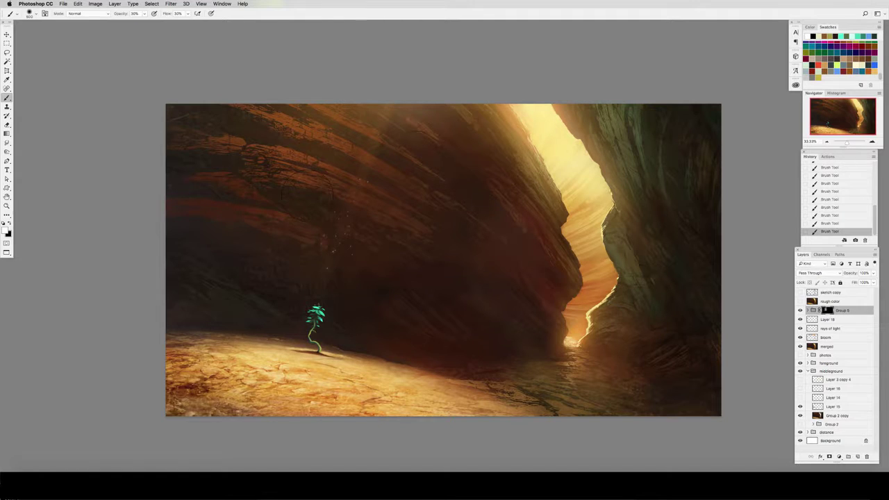
Apply Hue/Saturation to the debris copy layer in the group, raising saturation to +100 and adjusting hue and lightness.
left_click(813, 310)
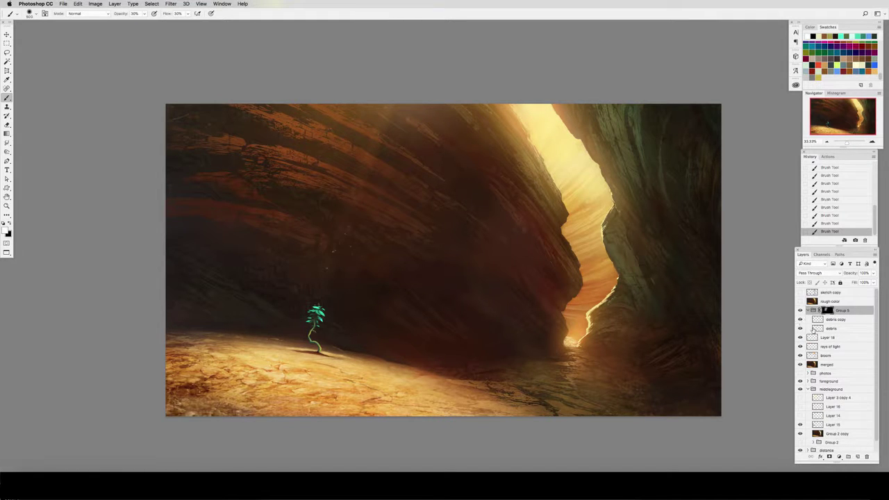
left_click(814, 319)
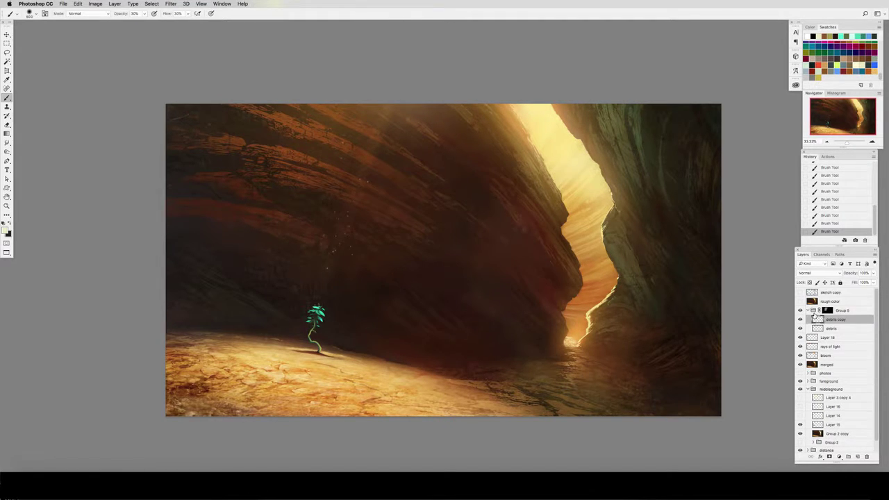
key("ctrl+u")
left_click(487, 310)
left_click_drag(498, 292, 551, 296)
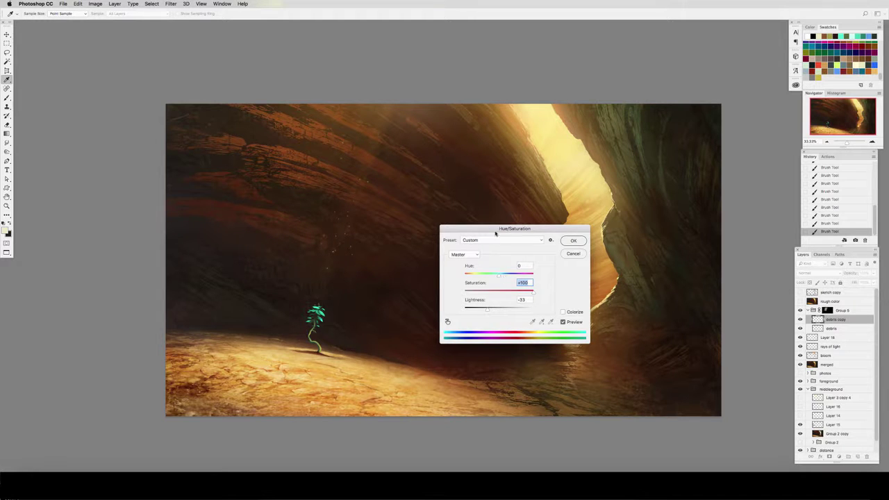
left_click_drag(498, 275, 541, 300)
key("Return")
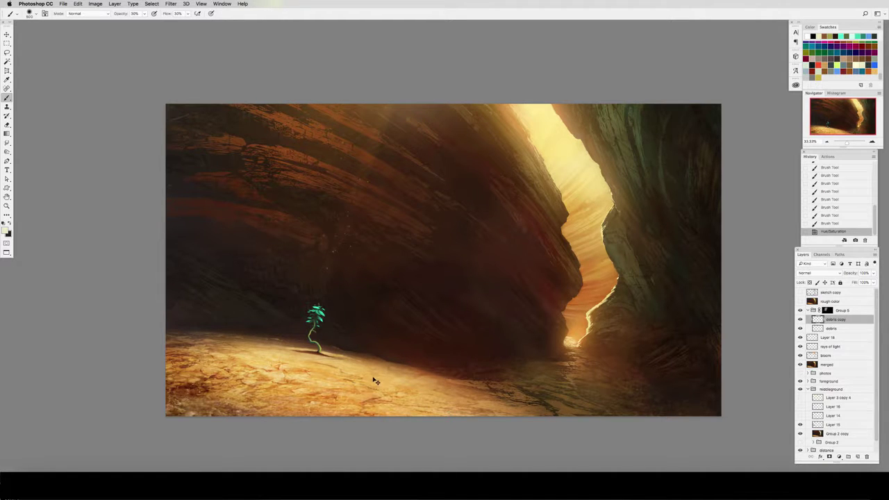
Paste a merged copy of the whole canvas as a new layer below the rough color layer and name it "merged".
key("super+a")
left_click(852, 303)
key("super+c")
key("super+v")
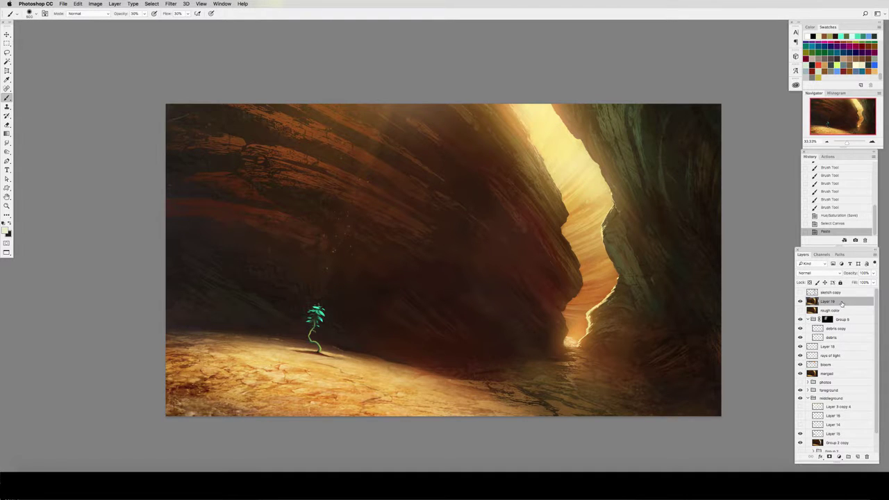
key("super+bracketleft")
type("merged")
key("Return")
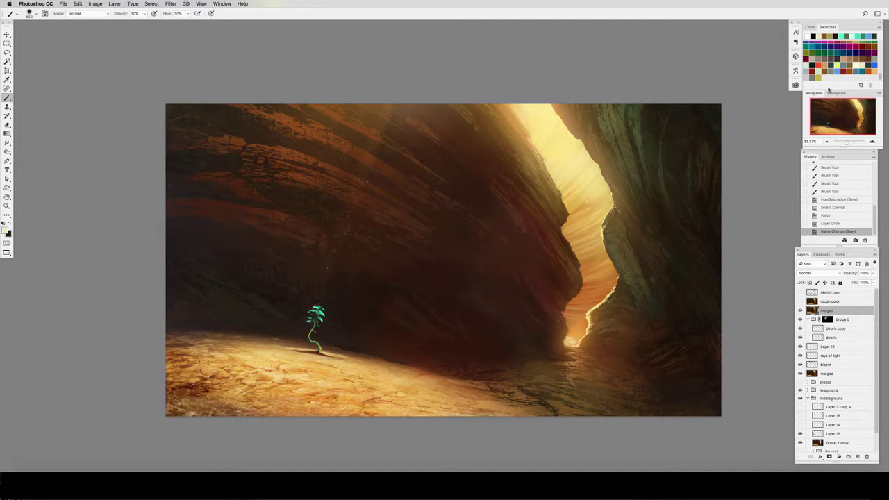
Pick a gray swatch, set the brush mode to Color Dodge and brighten the upper canyon opening with a large brush.
left_click(833, 66)
left_click(88, 13)
left_click(83, 80)
key("bracketright")
key("bracketright")
key("bracketright")
key("bracketright")
key("bracketright")
key("bracketright")
mouse_move(547, 115)
left_mouse_down()
mouse_move(524, 117)
mouse_move(463, 91)
left_mouse_up()
Intensify the glow at the base of the canyon opening, its lit rock rim and the water reflection with smaller Color Dodge strokes.
key("bracketleft")
left_click_drag(576, 345, 605, 313)
key("bracketleft")
key("bracketleft")
key("bracketleft")
key("bracketleft")
key("bracketleft")
key("bracketleft")
key("bracketleft")
left_click_drag(606, 309, 616, 291)
left_click_drag(575, 362, 570, 383)
left_click_drag(568, 386, 570, 397)
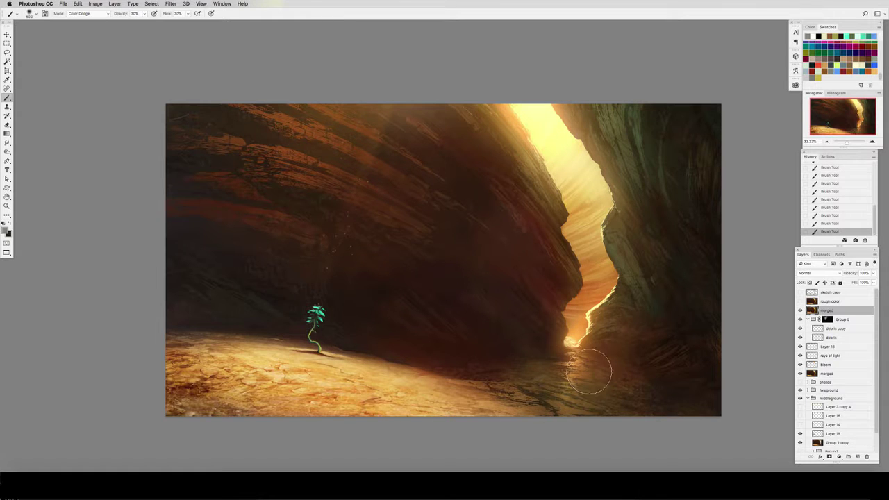
Brush Color Dodge at 23% opacity over the light ray above the plant, step back several strokes and dab the canyon opening's upper edge.
key("bracketleft")
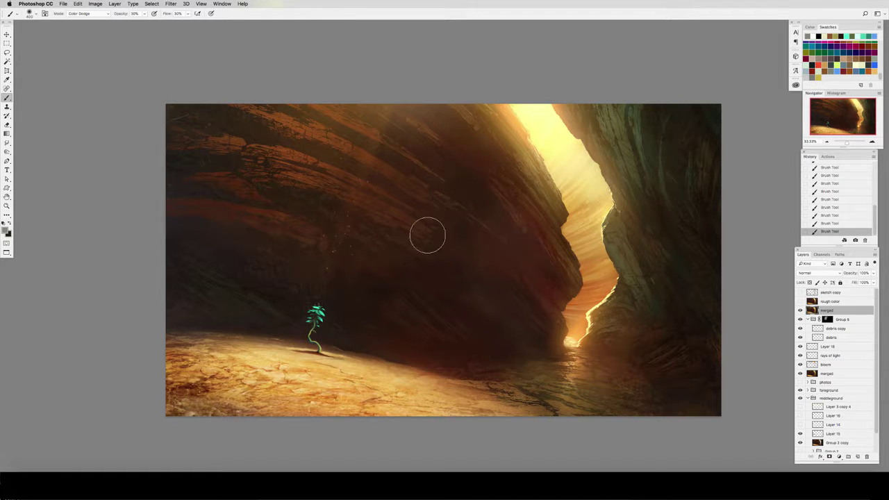
key("bracketright")
key("bracketright")
key("bracketright")
key("2")
key("3")
left_click_drag(387, 114, 343, 245)
key("bracketleft")
key("bracketleft")
key("bracketright")
key("bracketright")
key("bracketright")
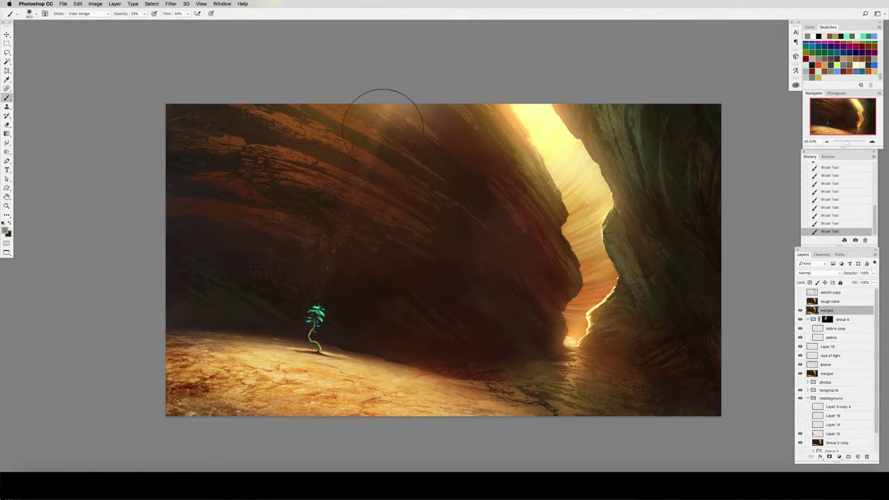
left_click(827, 207)
left_click(562, 87)
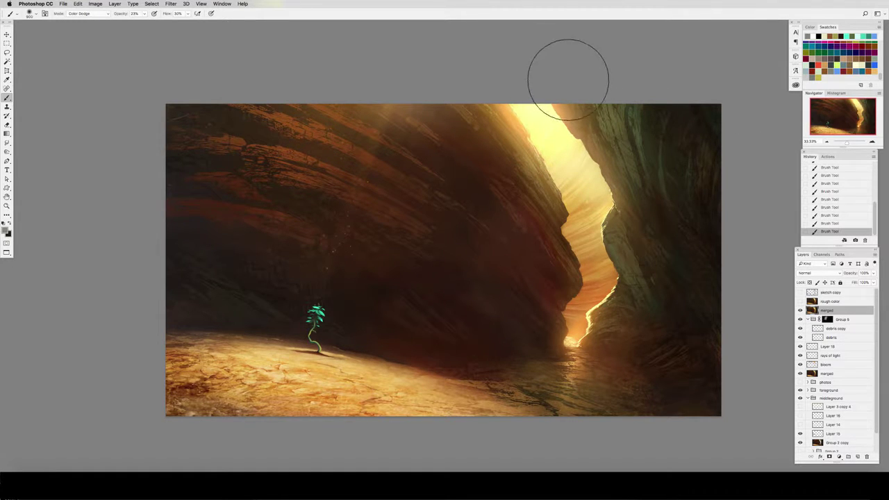
Pick a blue swatch and dab Color Dodge glow over the plant's leaves with a reduced brush size.
left_click(837, 71)
key("3")
key("bracketleft")
key("bracketleft")
key("bracketleft")
key("bracketleft")
key("bracketright")
left_click(319, 310)
key("bracketleft")
key("bracketleft")
left_click(321, 310)
left_click(309, 316)
Flip the canvas horizontally and add small Color Dodge highlights on the plant's leaves.
key("super+l")
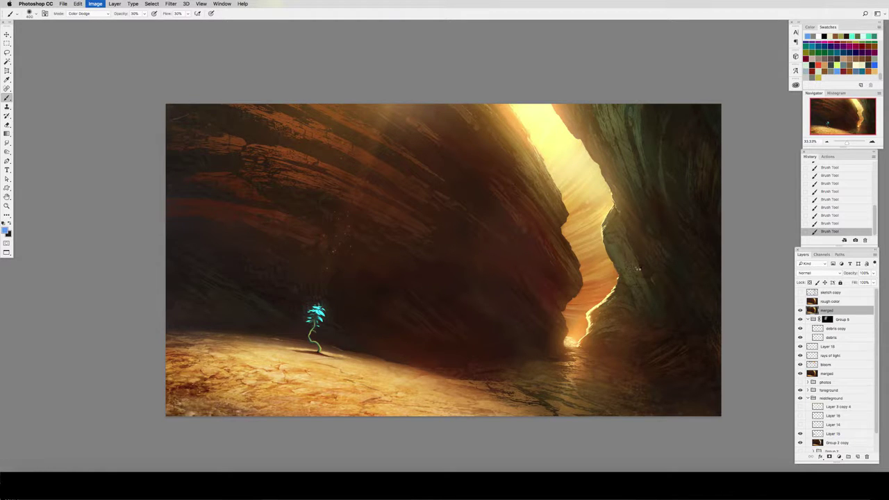
key("bracketleft")
key("bracketleft")
key("bracketleft")
left_click(562, 313)
left_click(561, 315)
left_click(569, 304)
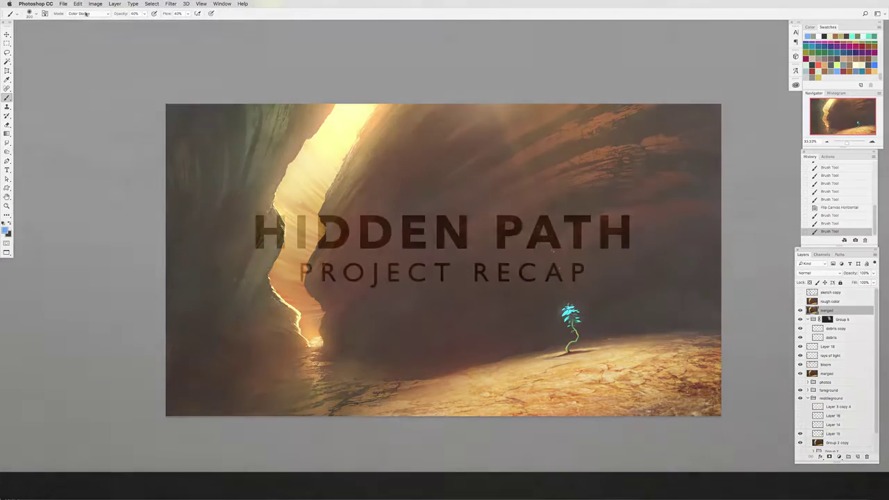